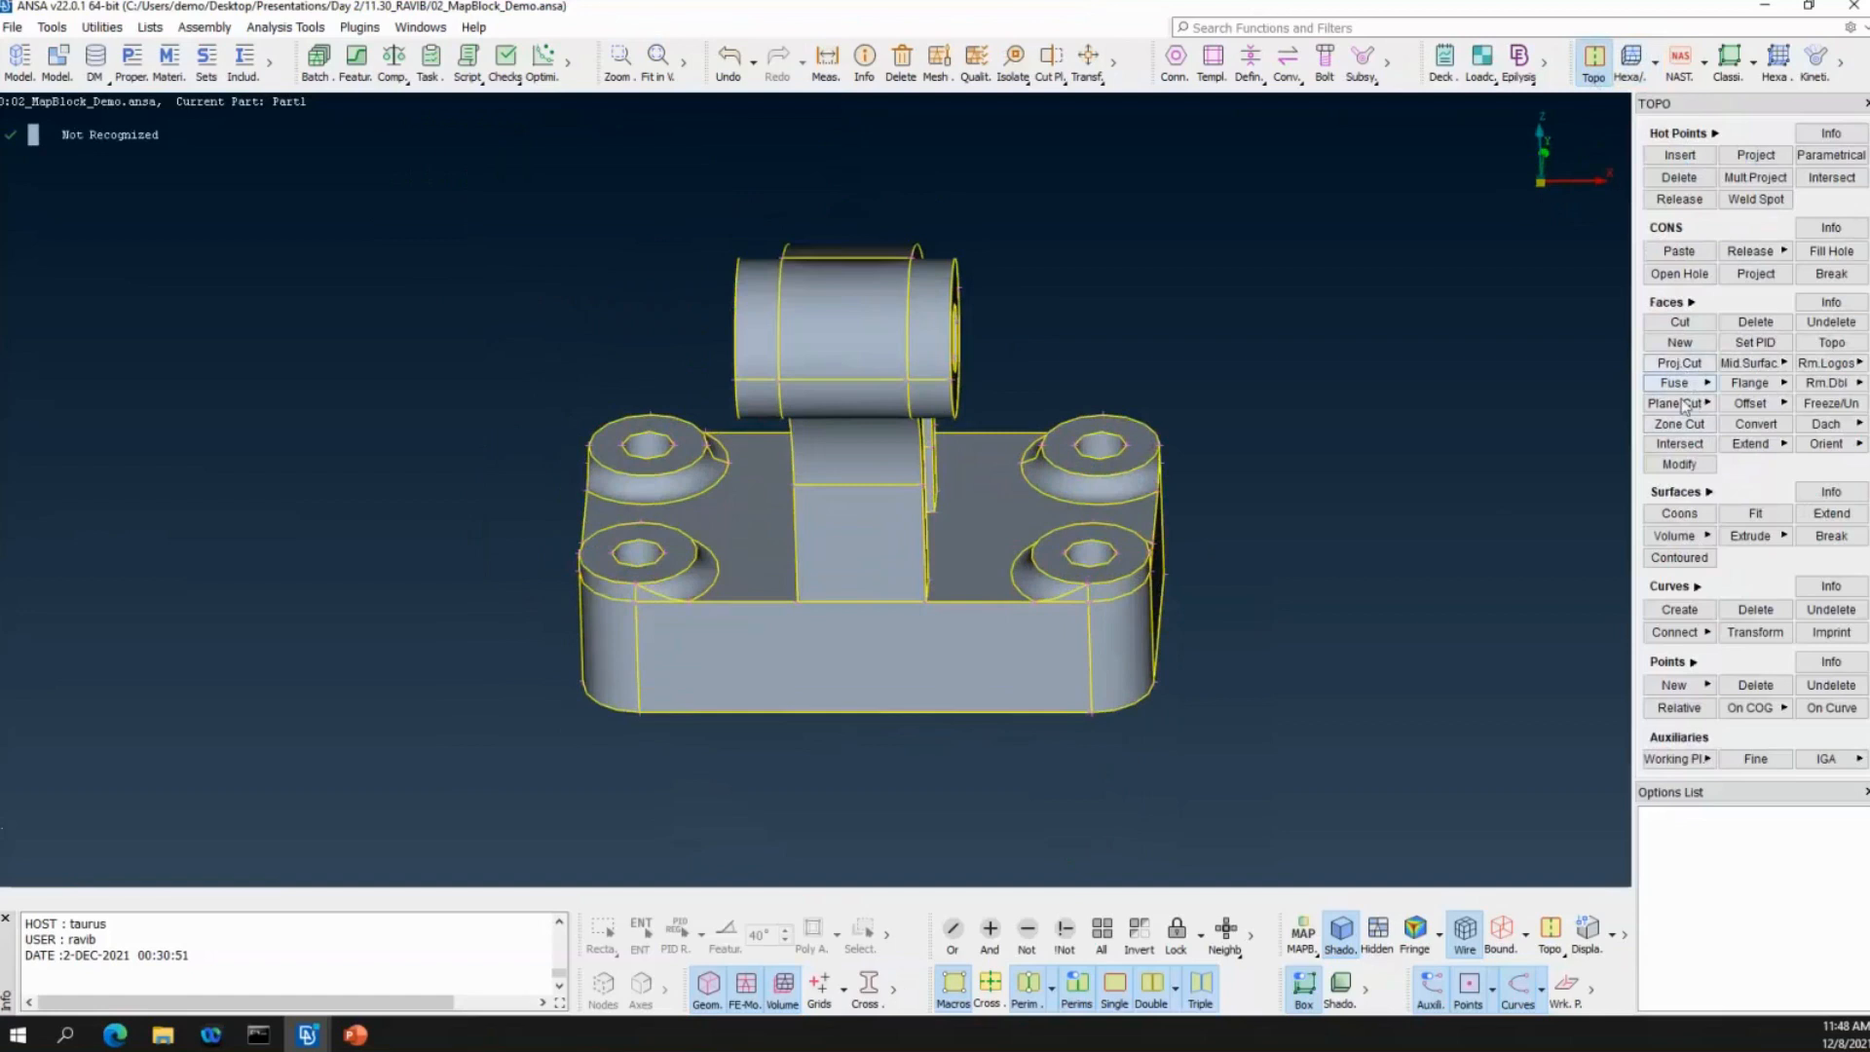
Split all faces of the bracket with a single plane cut normal to X through the middle of the cylinder.
click(1698, 403)
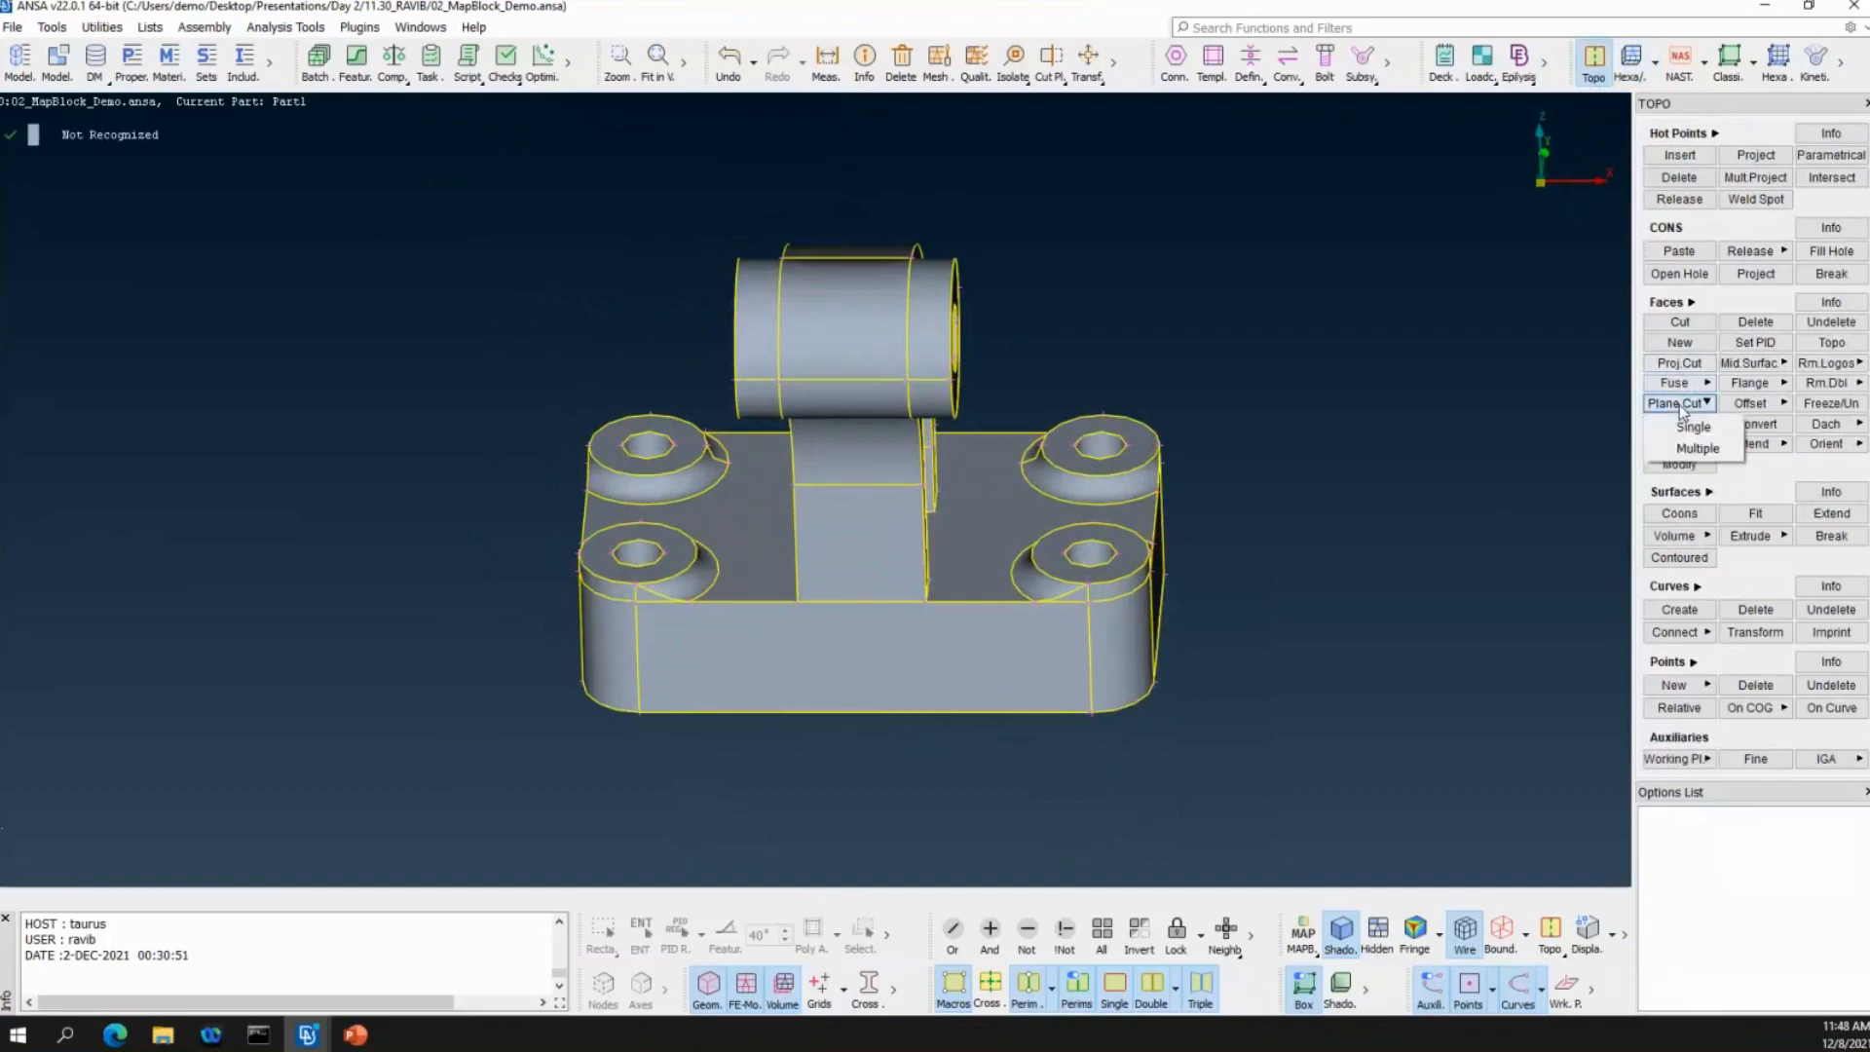
click(1690, 426)
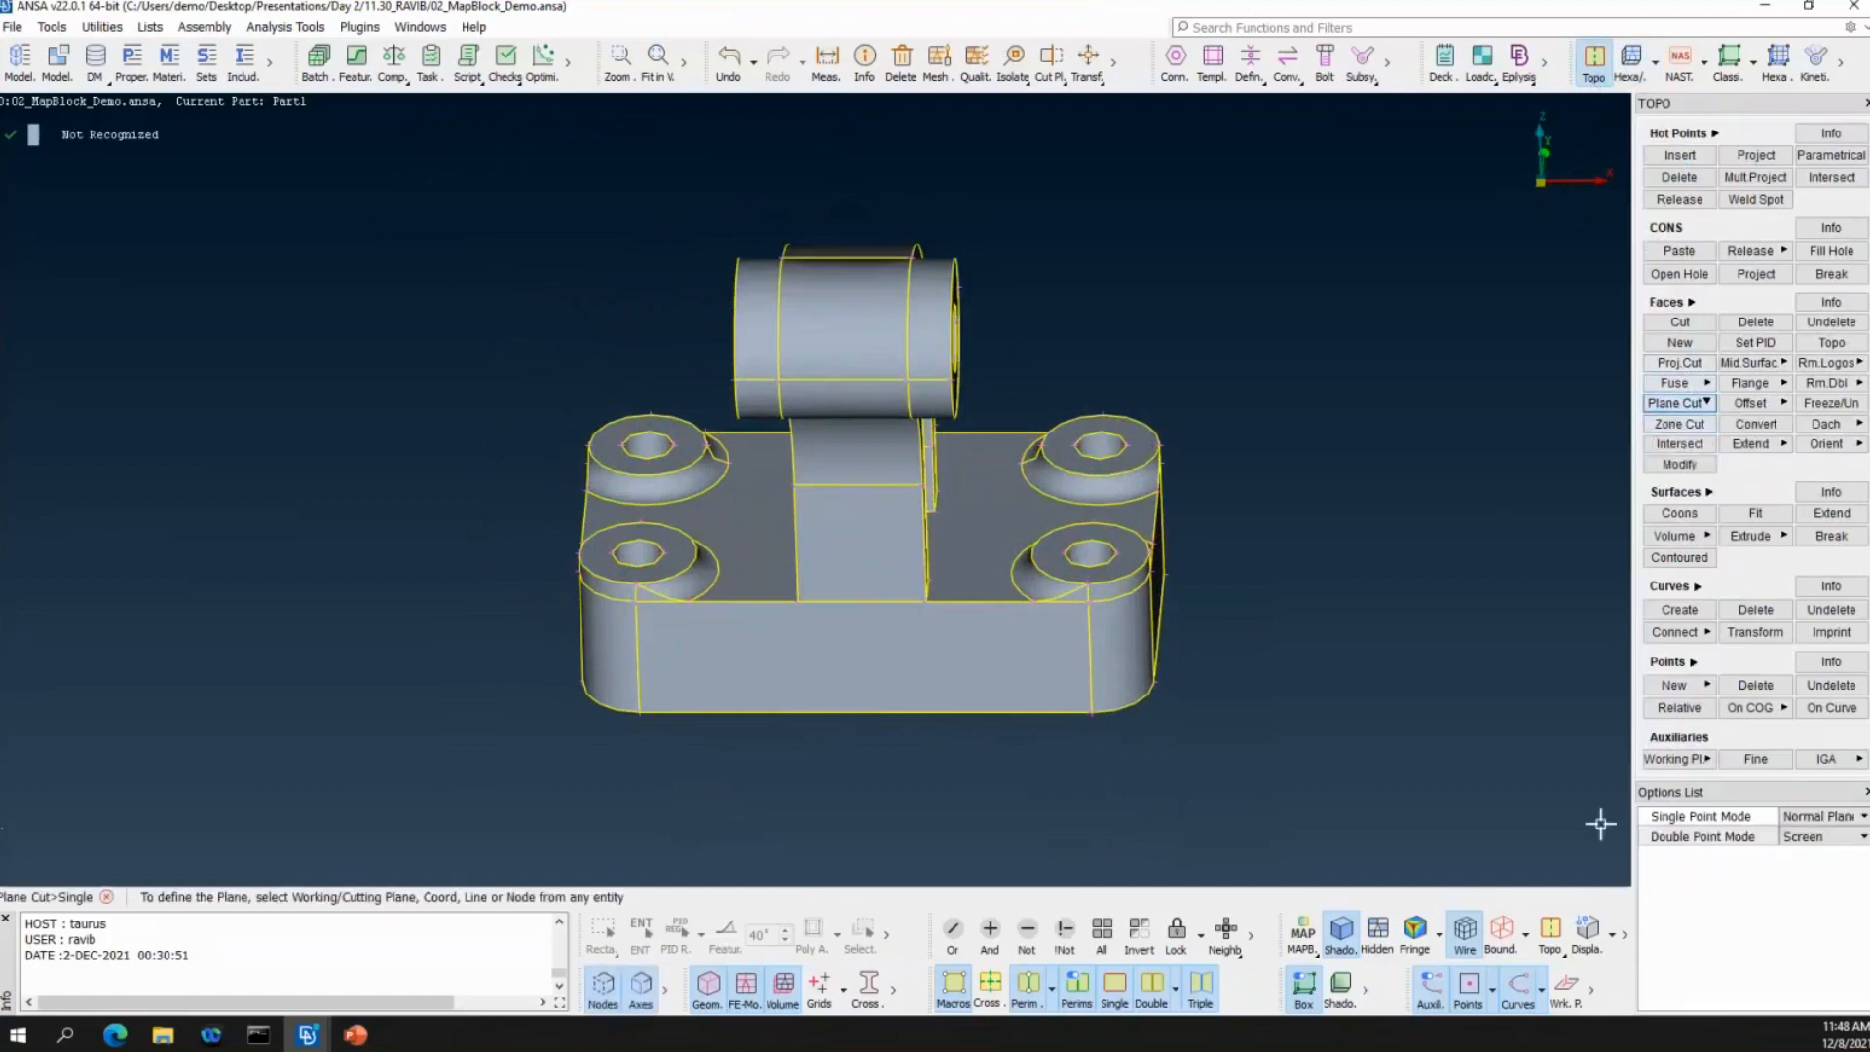
click(854, 315)
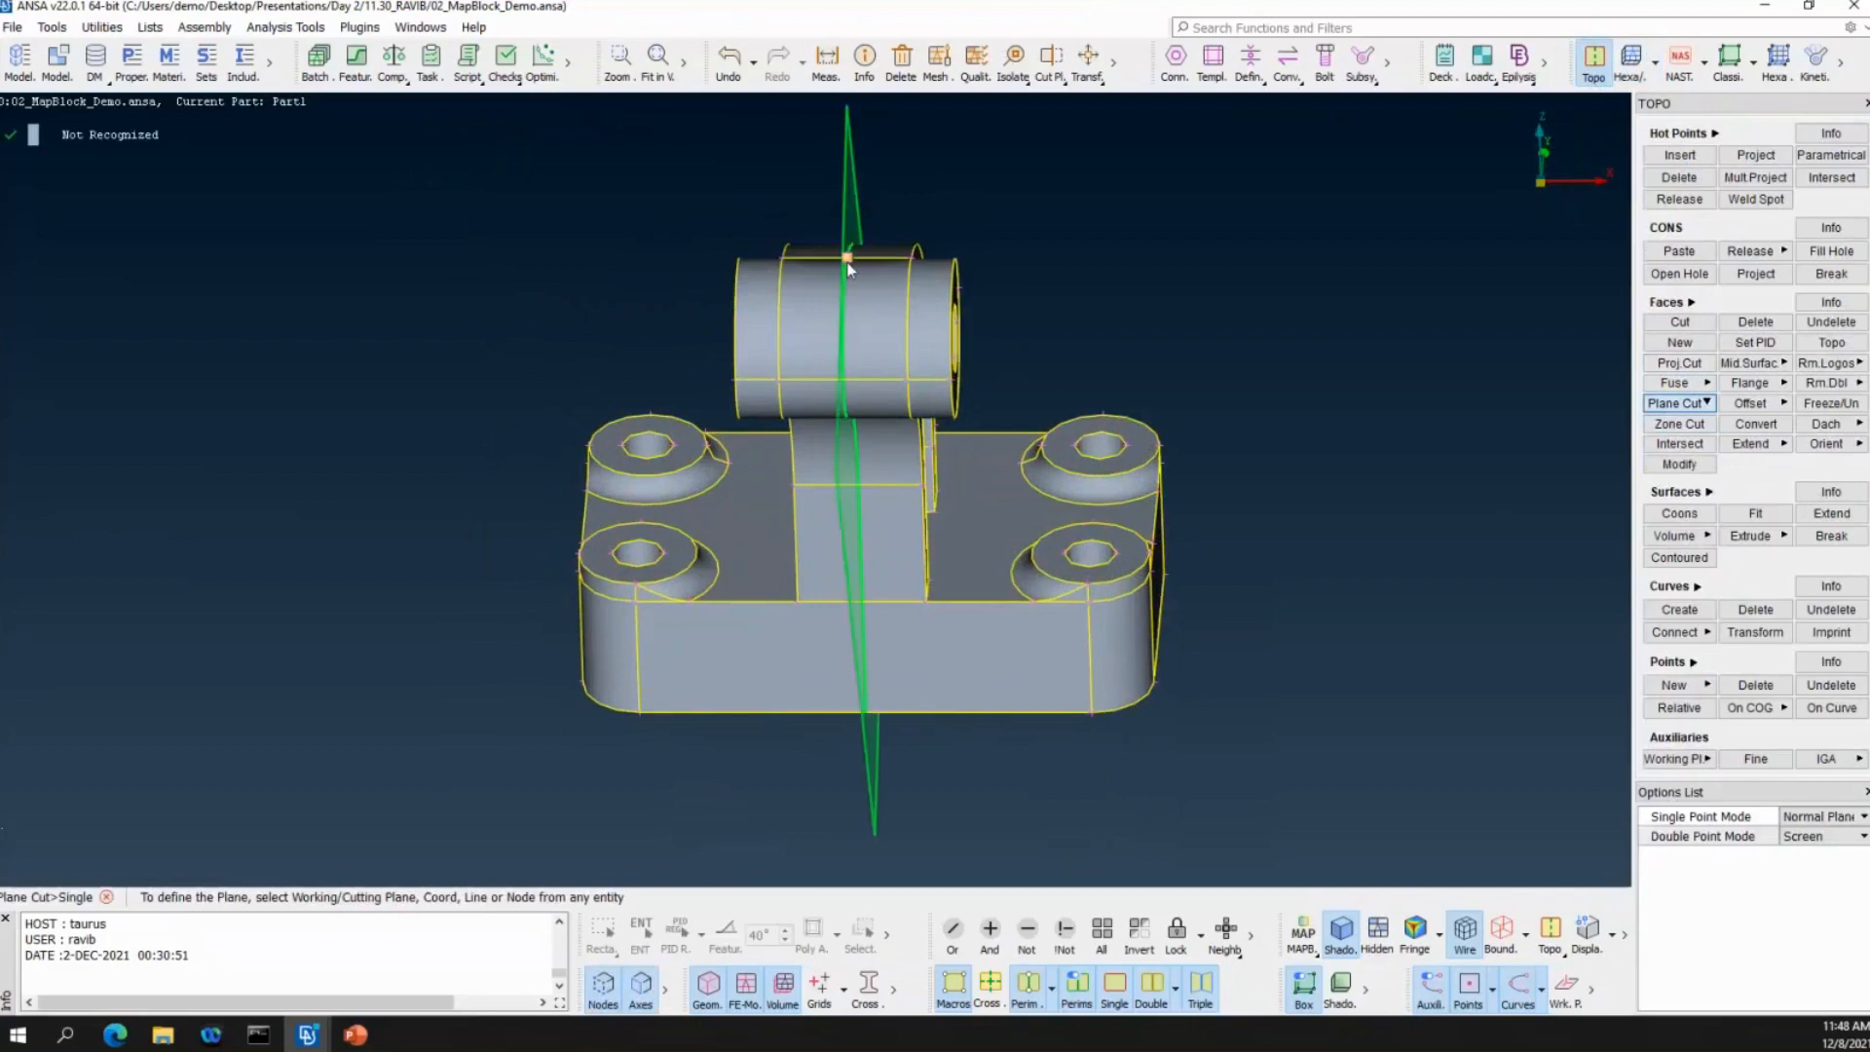
middle_click(1286, 324)
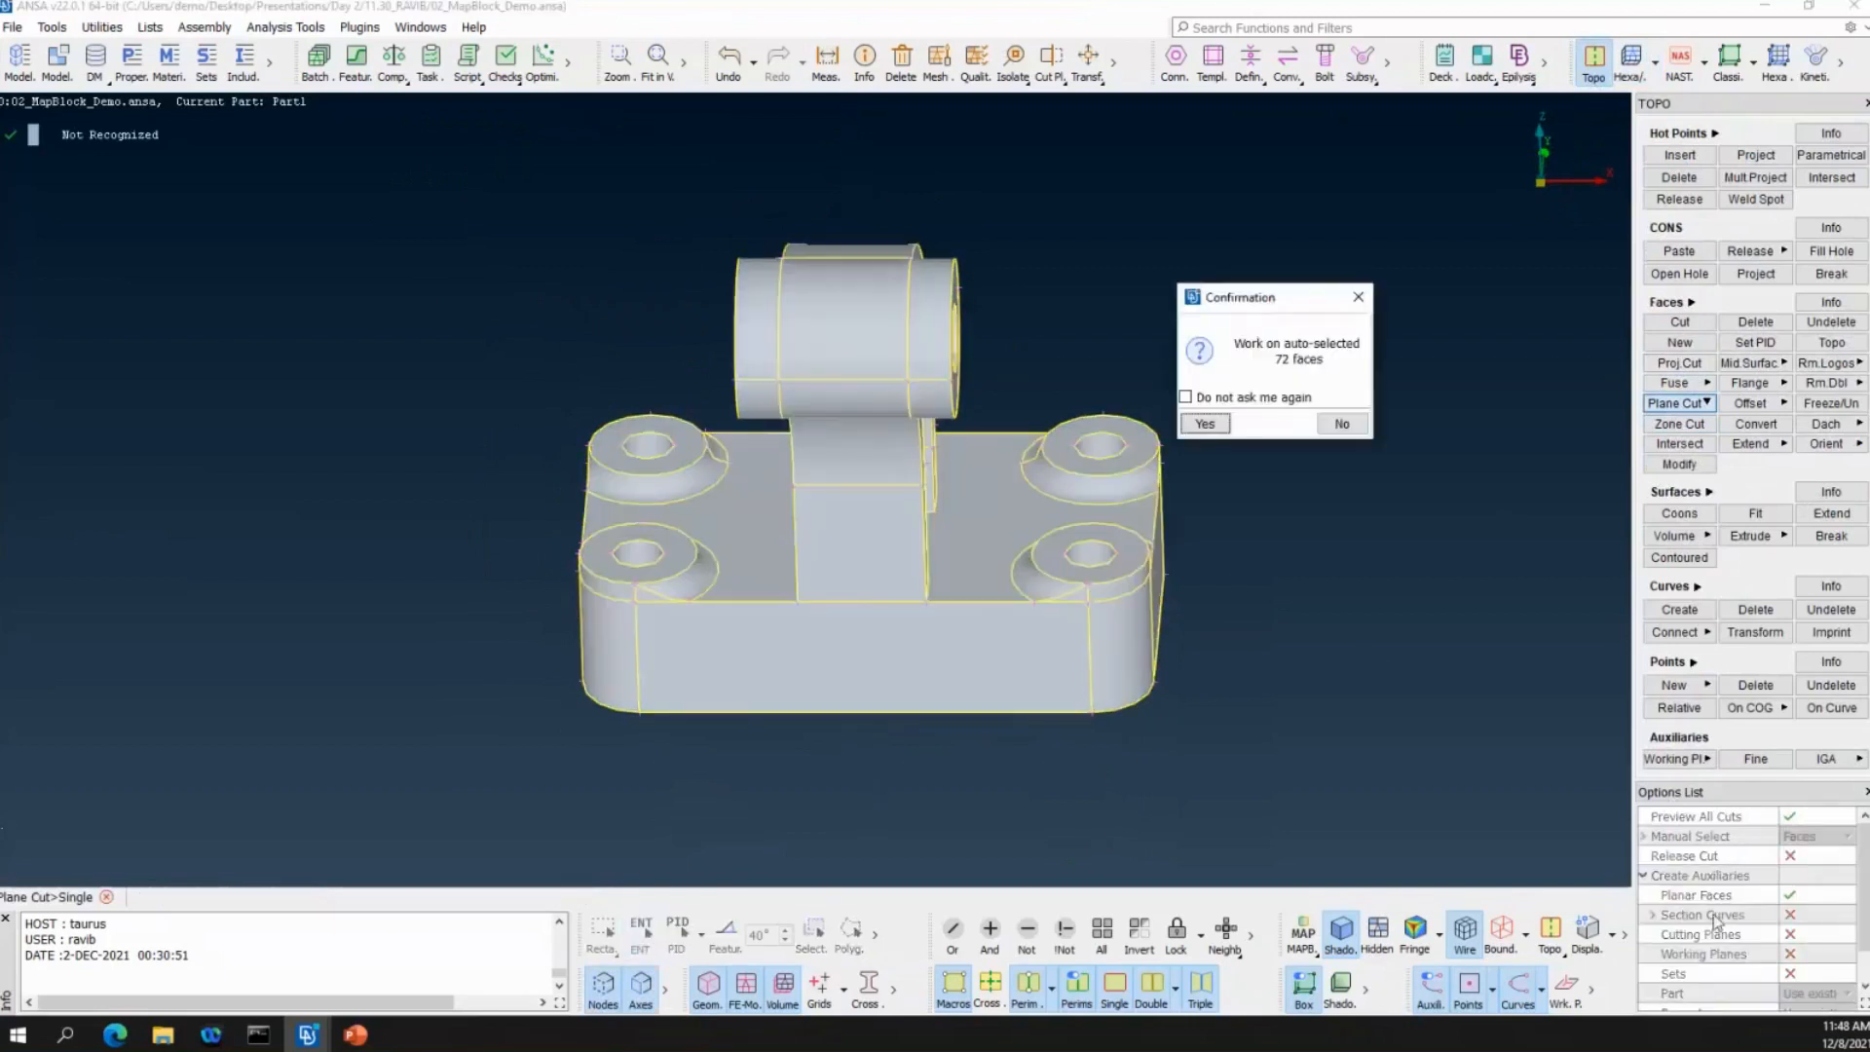
click(1204, 422)
ctrl+drag(1008, 555, 950, 579)
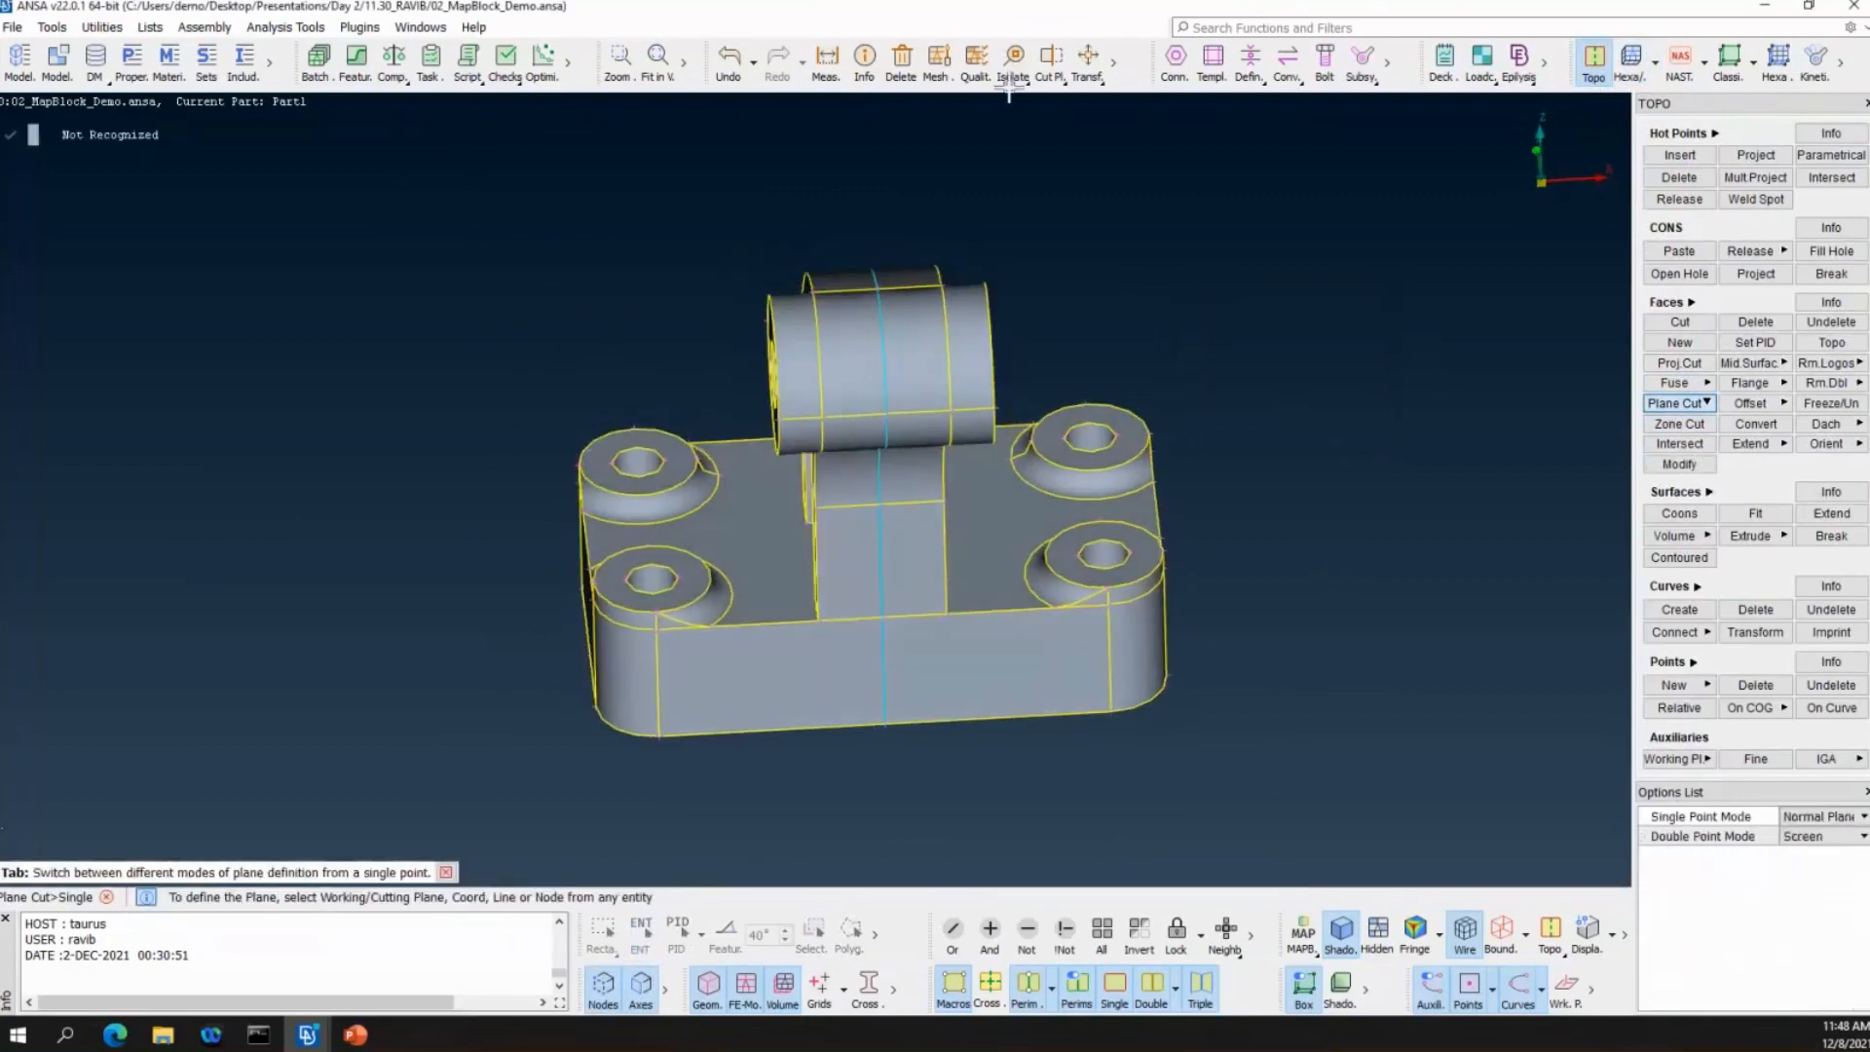
Delete all faces of the bracket half on the +X side of the cut.
click(901, 62)
click(1038, 652)
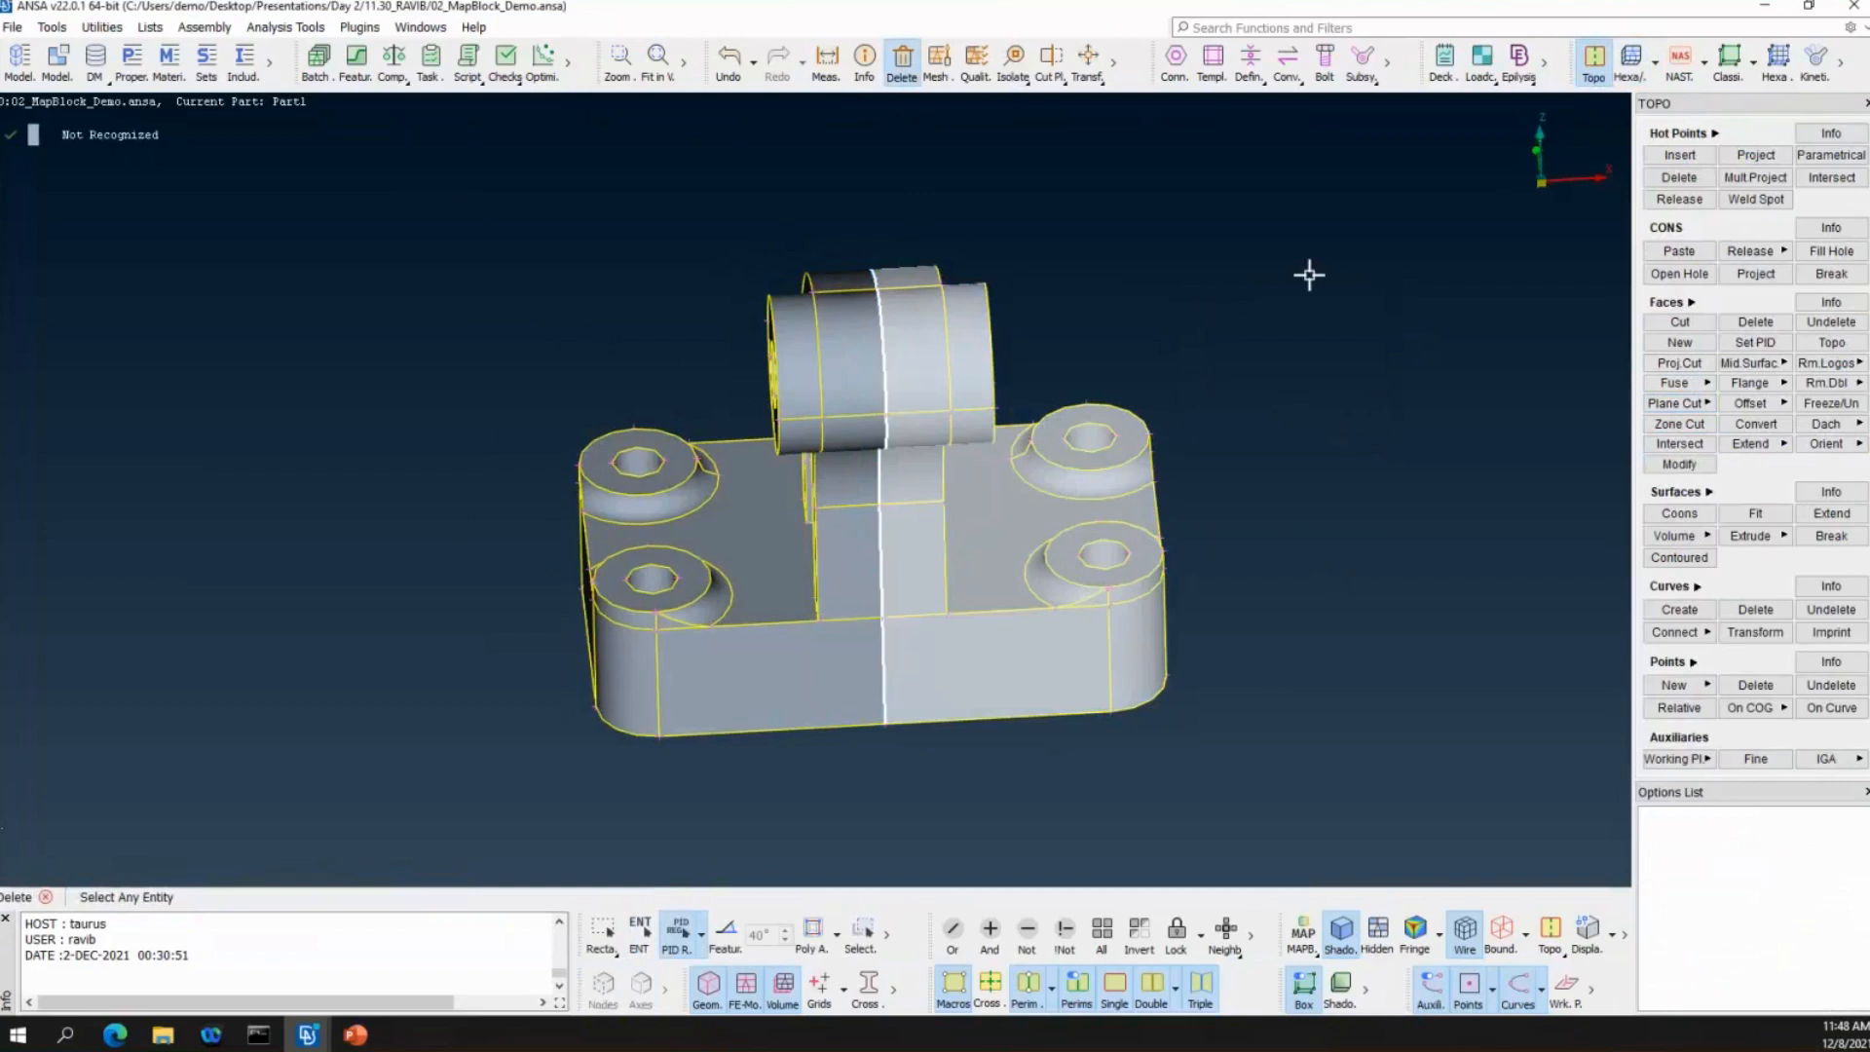
middle_click(1305, 269)
click(1231, 358)
ctrl+drag(1232, 362, 1021, 454)
ctrl+right_drag(1022, 453, 1119, 455)
ctrl+middle_drag(985, 558, 1067, 532)
ctrl+drag(922, 360, 1026, 561)
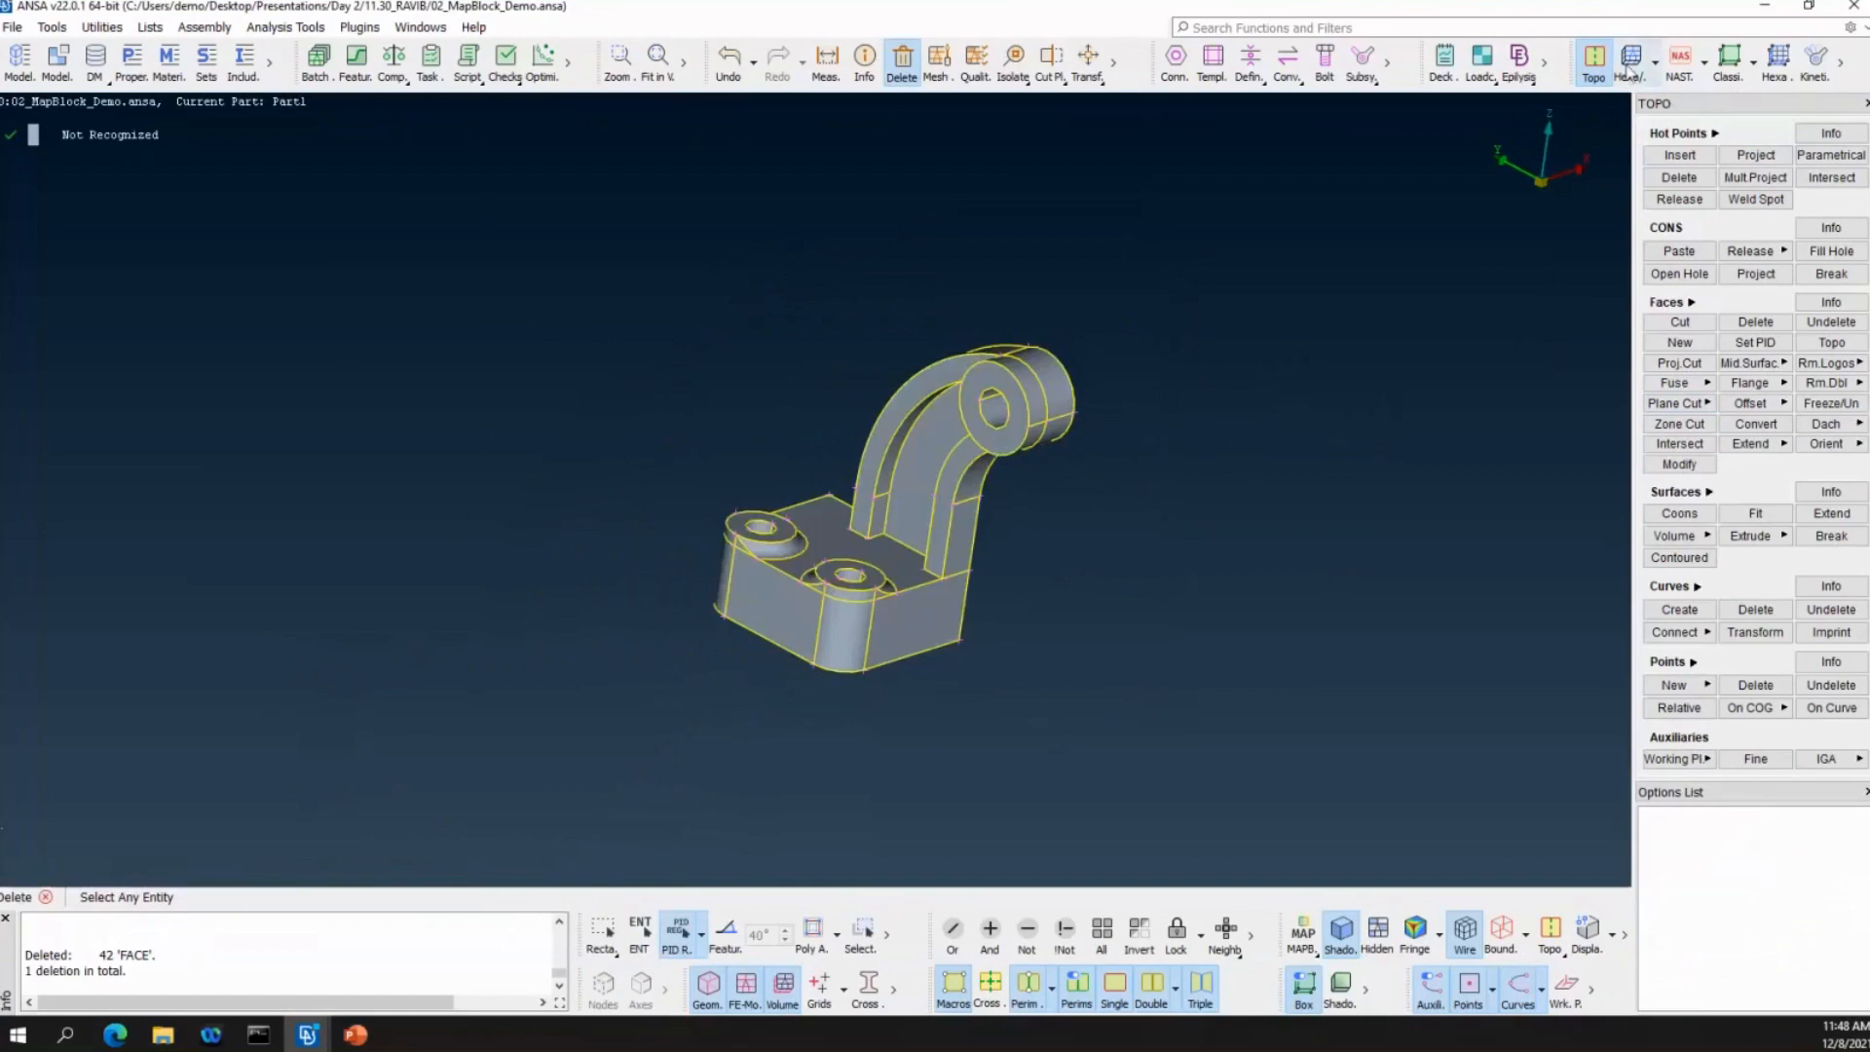
Define a Map Block volume from all faces of the remaining half bracket in the Hexa/Penta mesh module.
click(1632, 64)
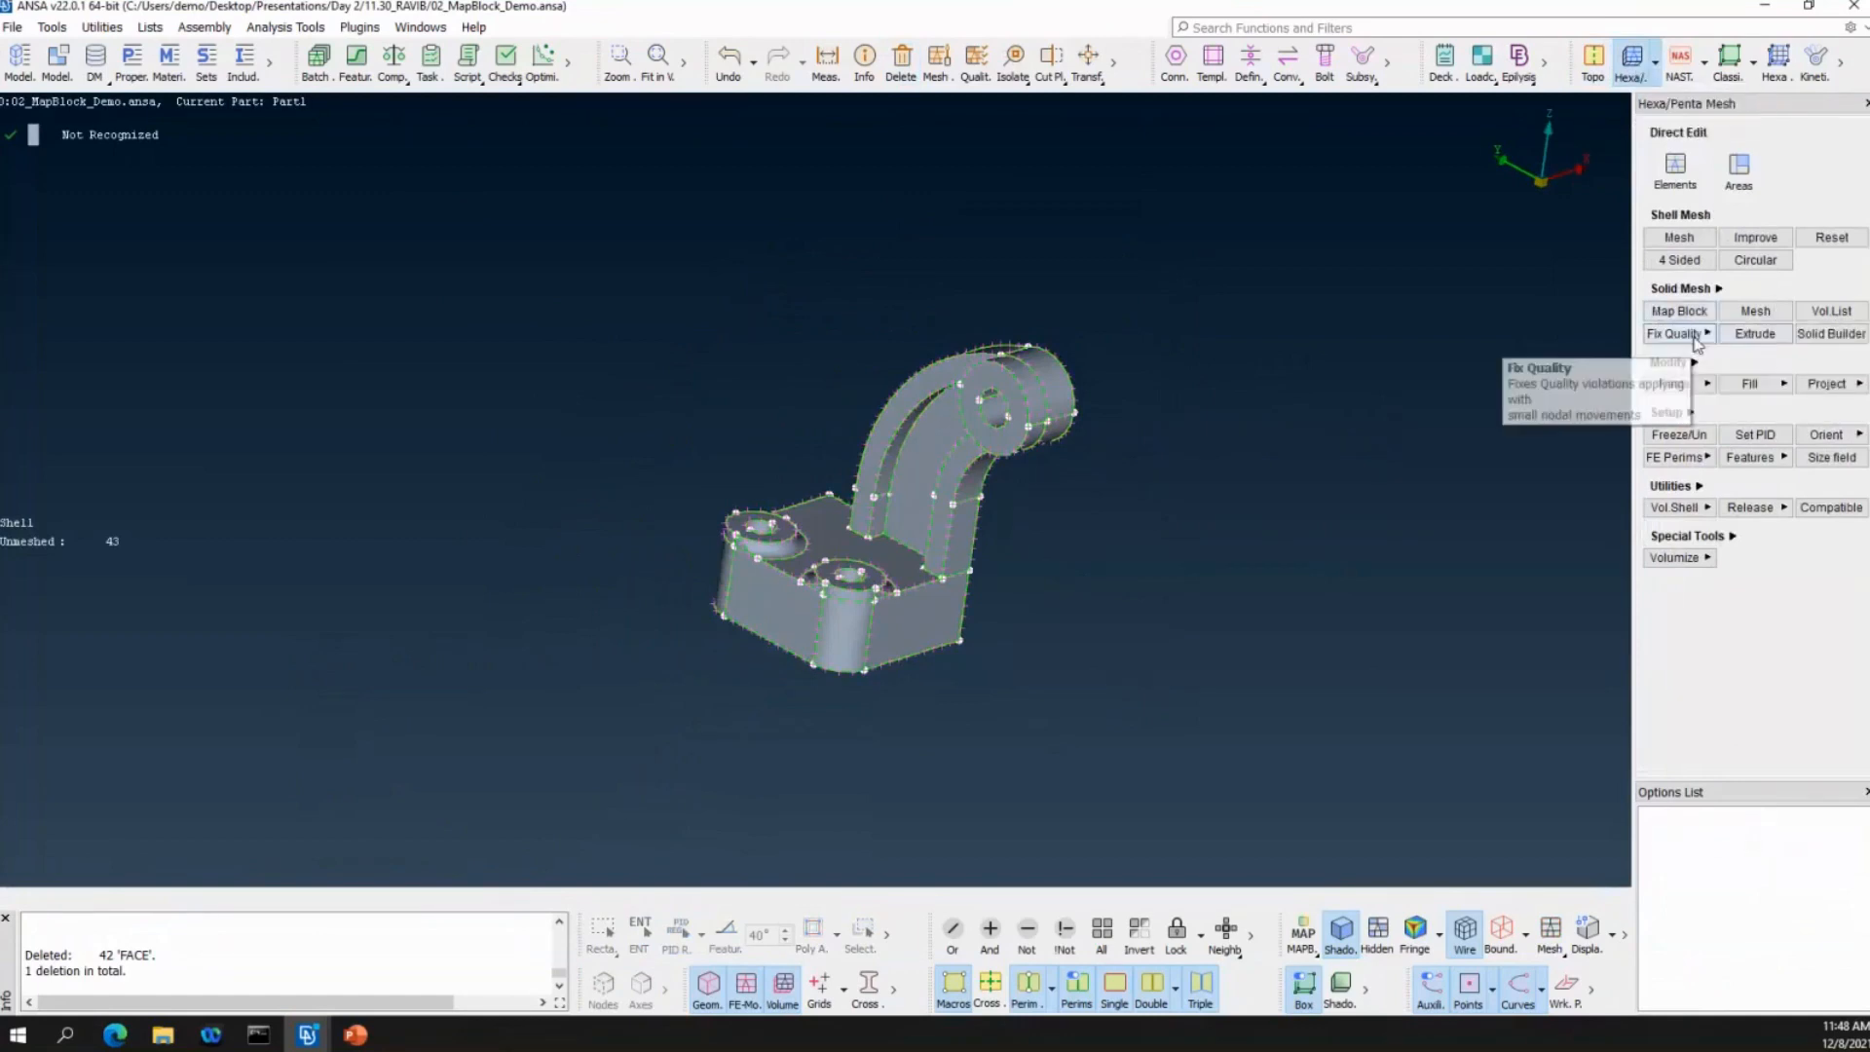
click(1676, 312)
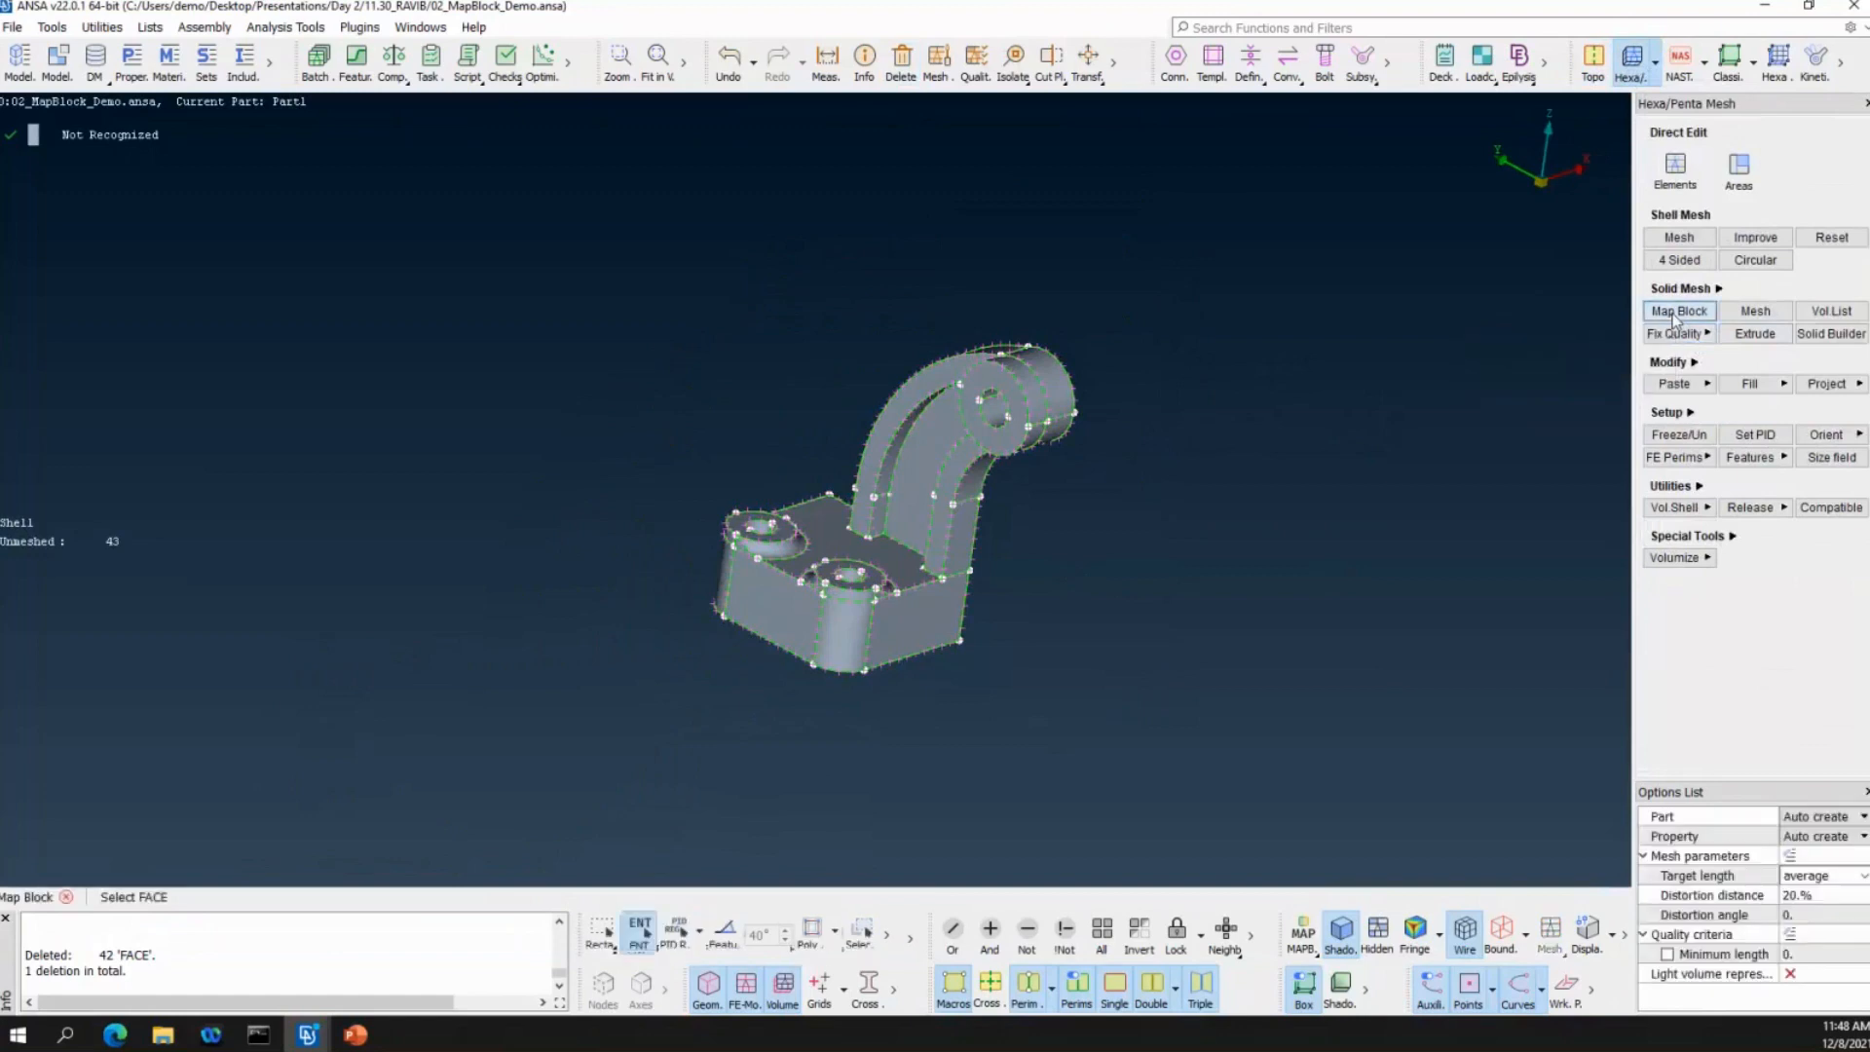
click(1038, 402)
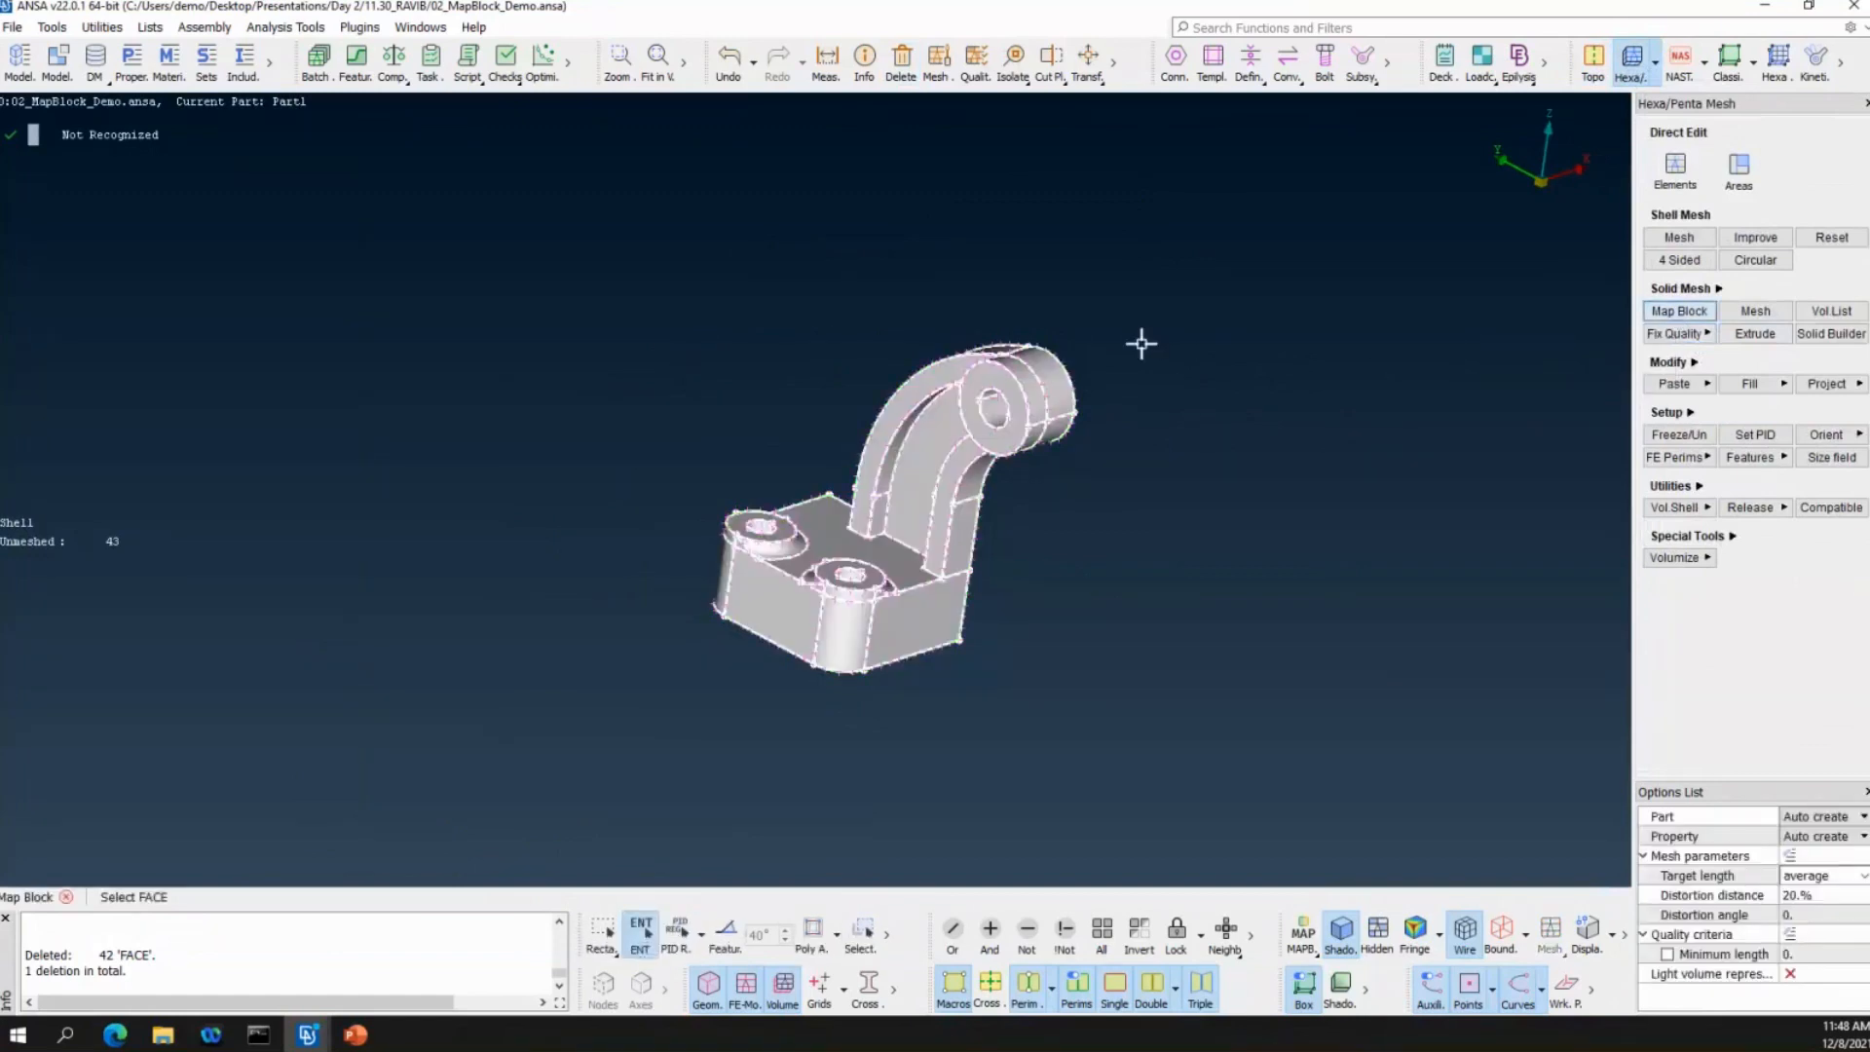
middle_click(1165, 320)
mouse_move(970, 434)
ctrl+mouse_down()
mouse_move(993, 411)
mouse_move(980, 426)
ctrl+mouse_up()
ctrl+middle_drag(980, 427, 1030, 383)
ctrl+right_drag(1029, 383, 988, 479)
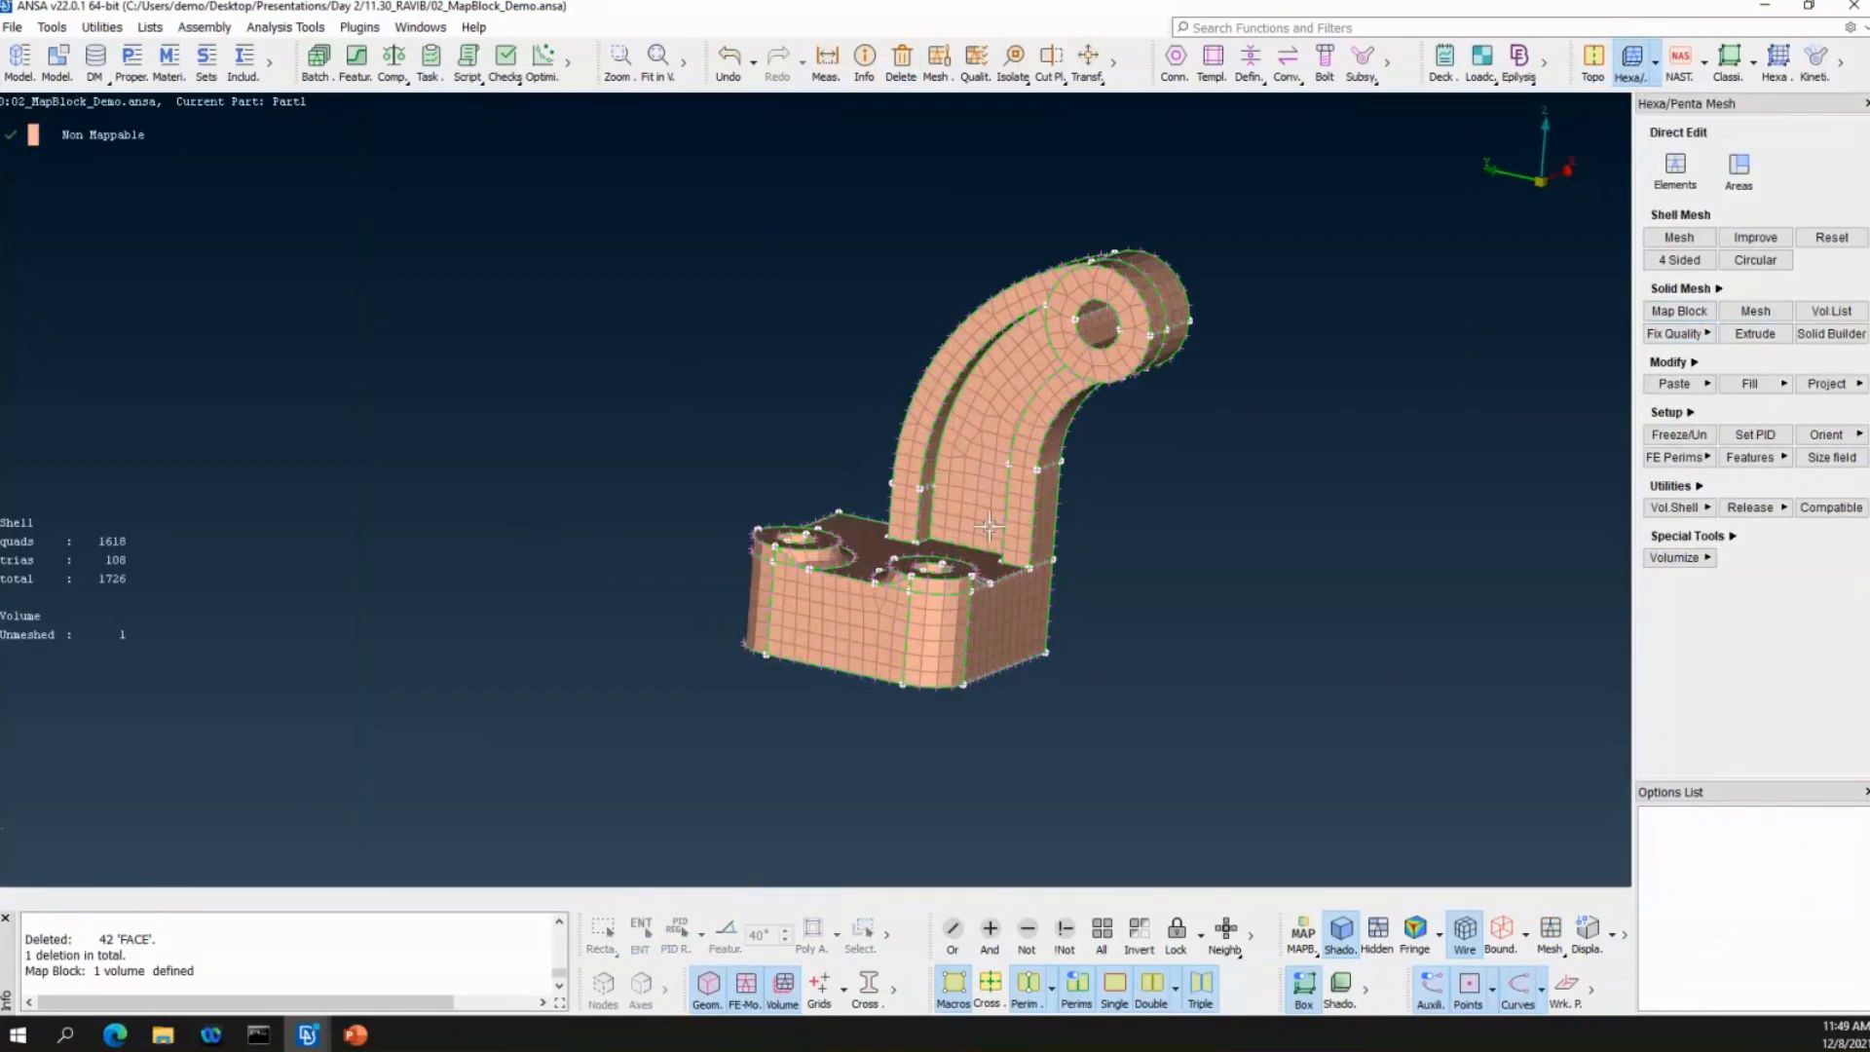
ctrl+drag(988, 526, 1155, 538)
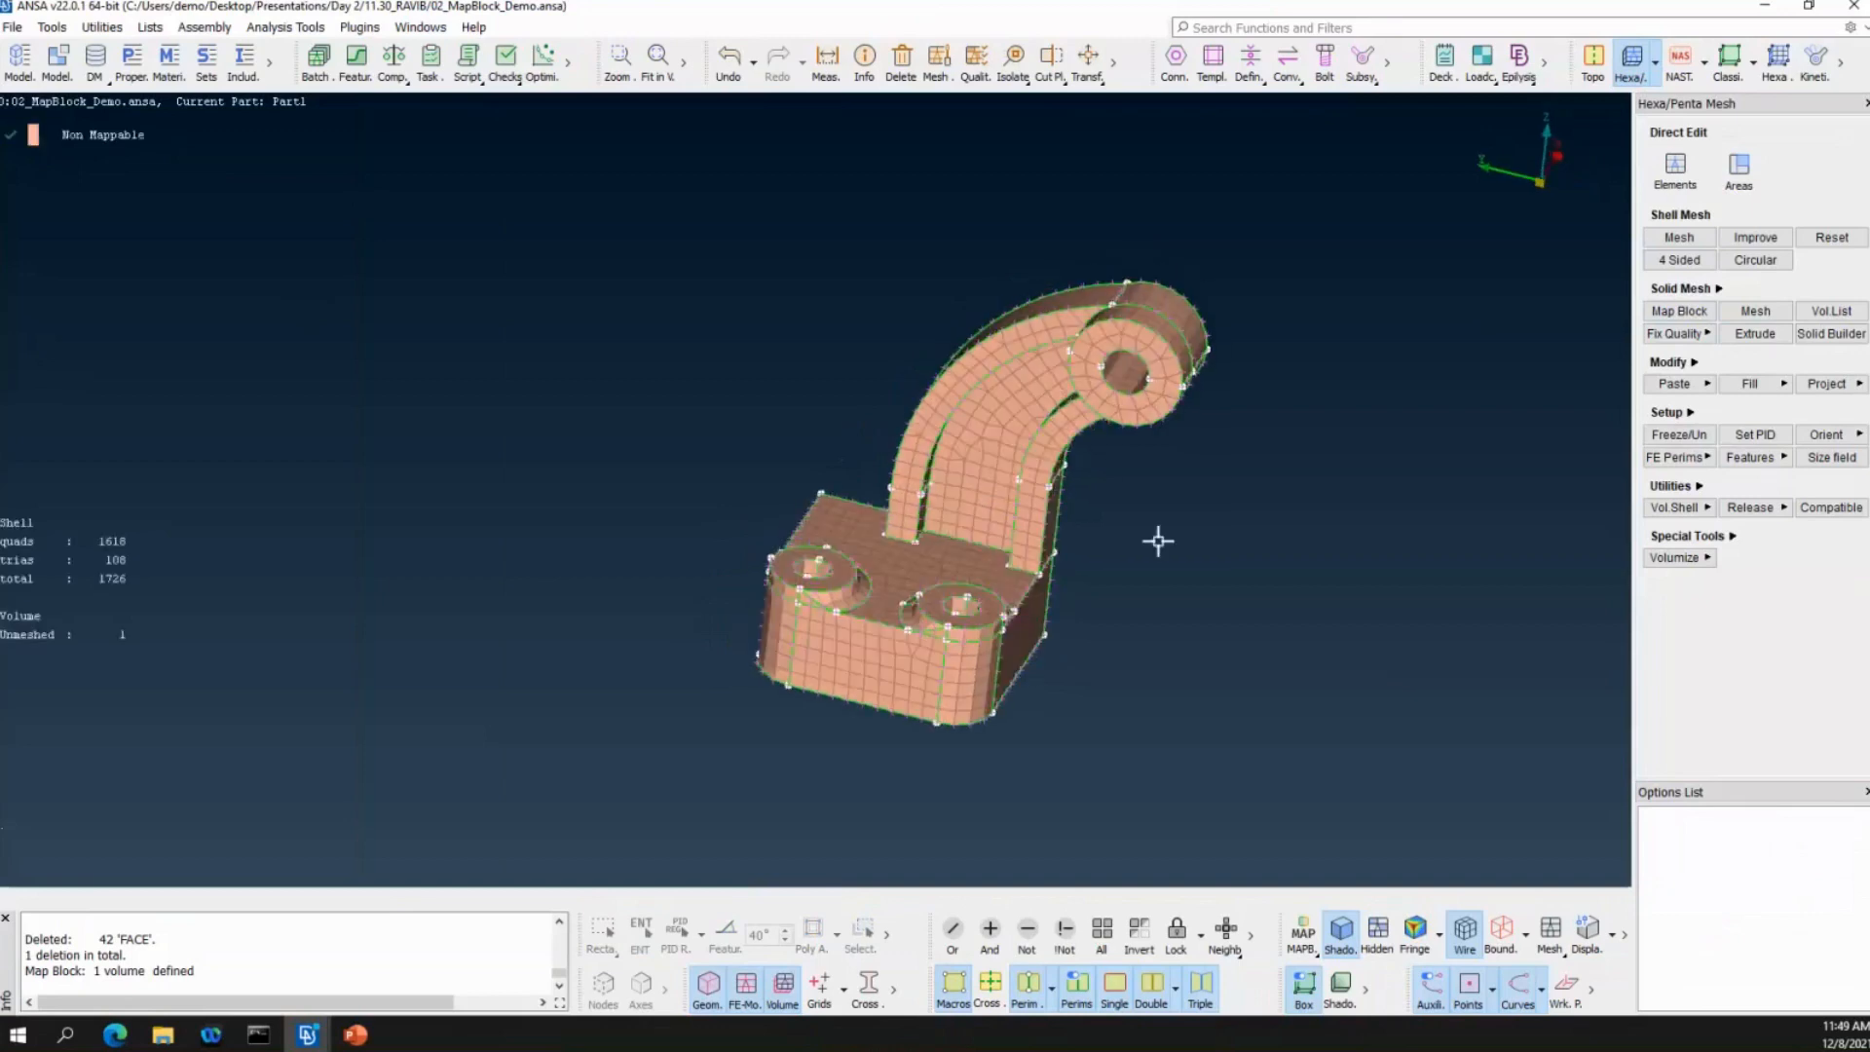
Create a planar face from the feature edges around the base of the first bolt boss, back in Topo.
click(1593, 61)
ctrl+middle_drag(1162, 498, 1159, 435)
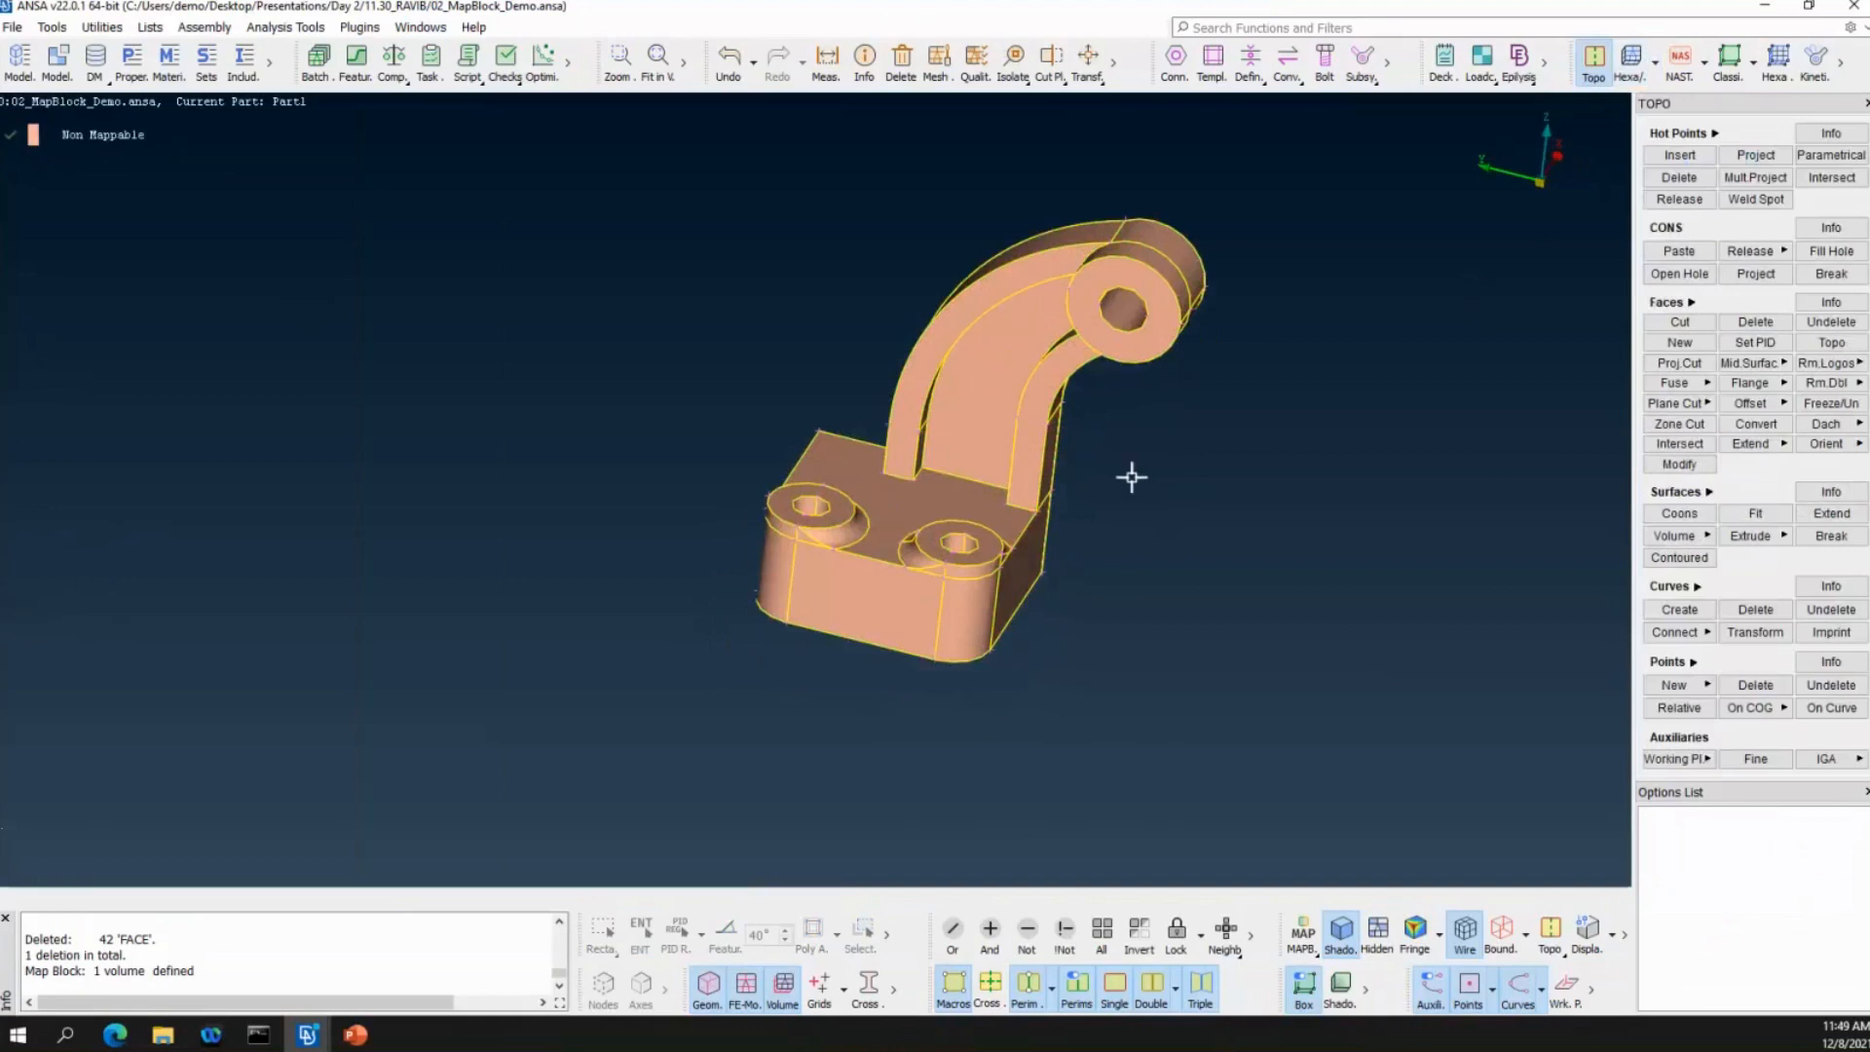
scroll(973, 563, up, 5)
click(1680, 362)
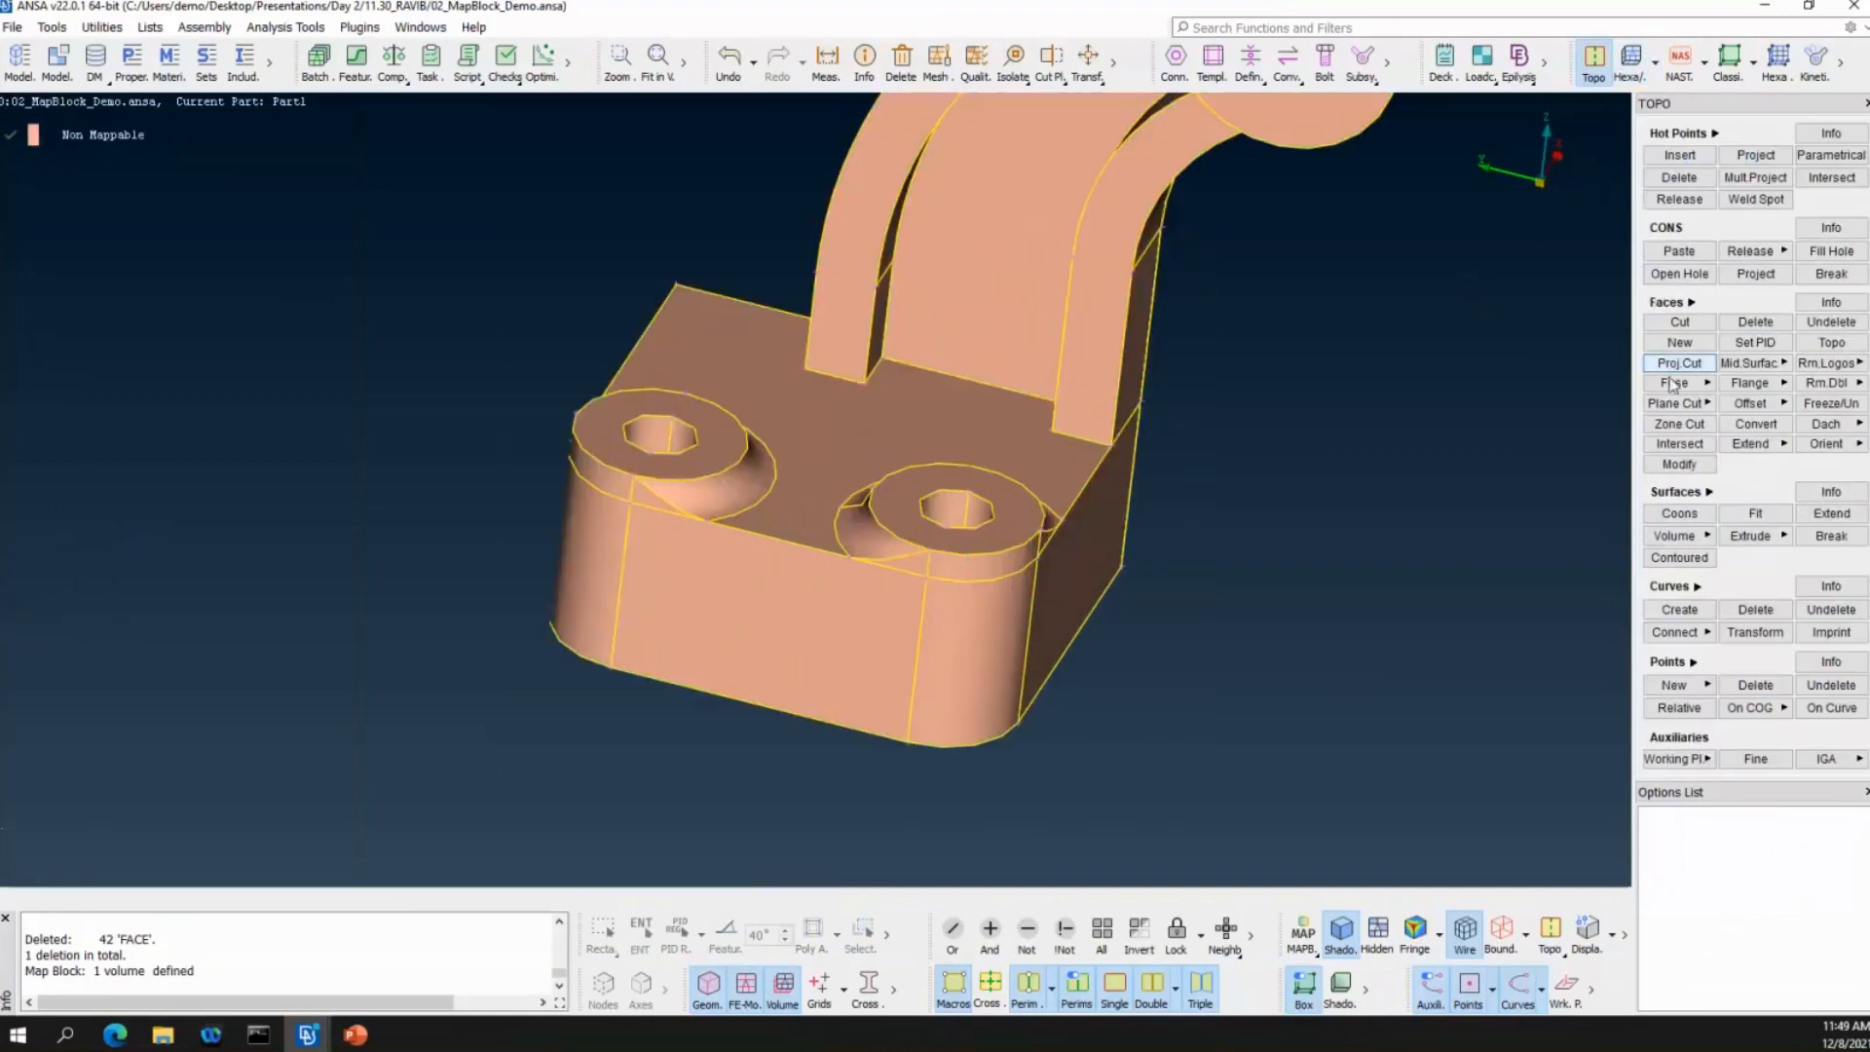
click(1680, 342)
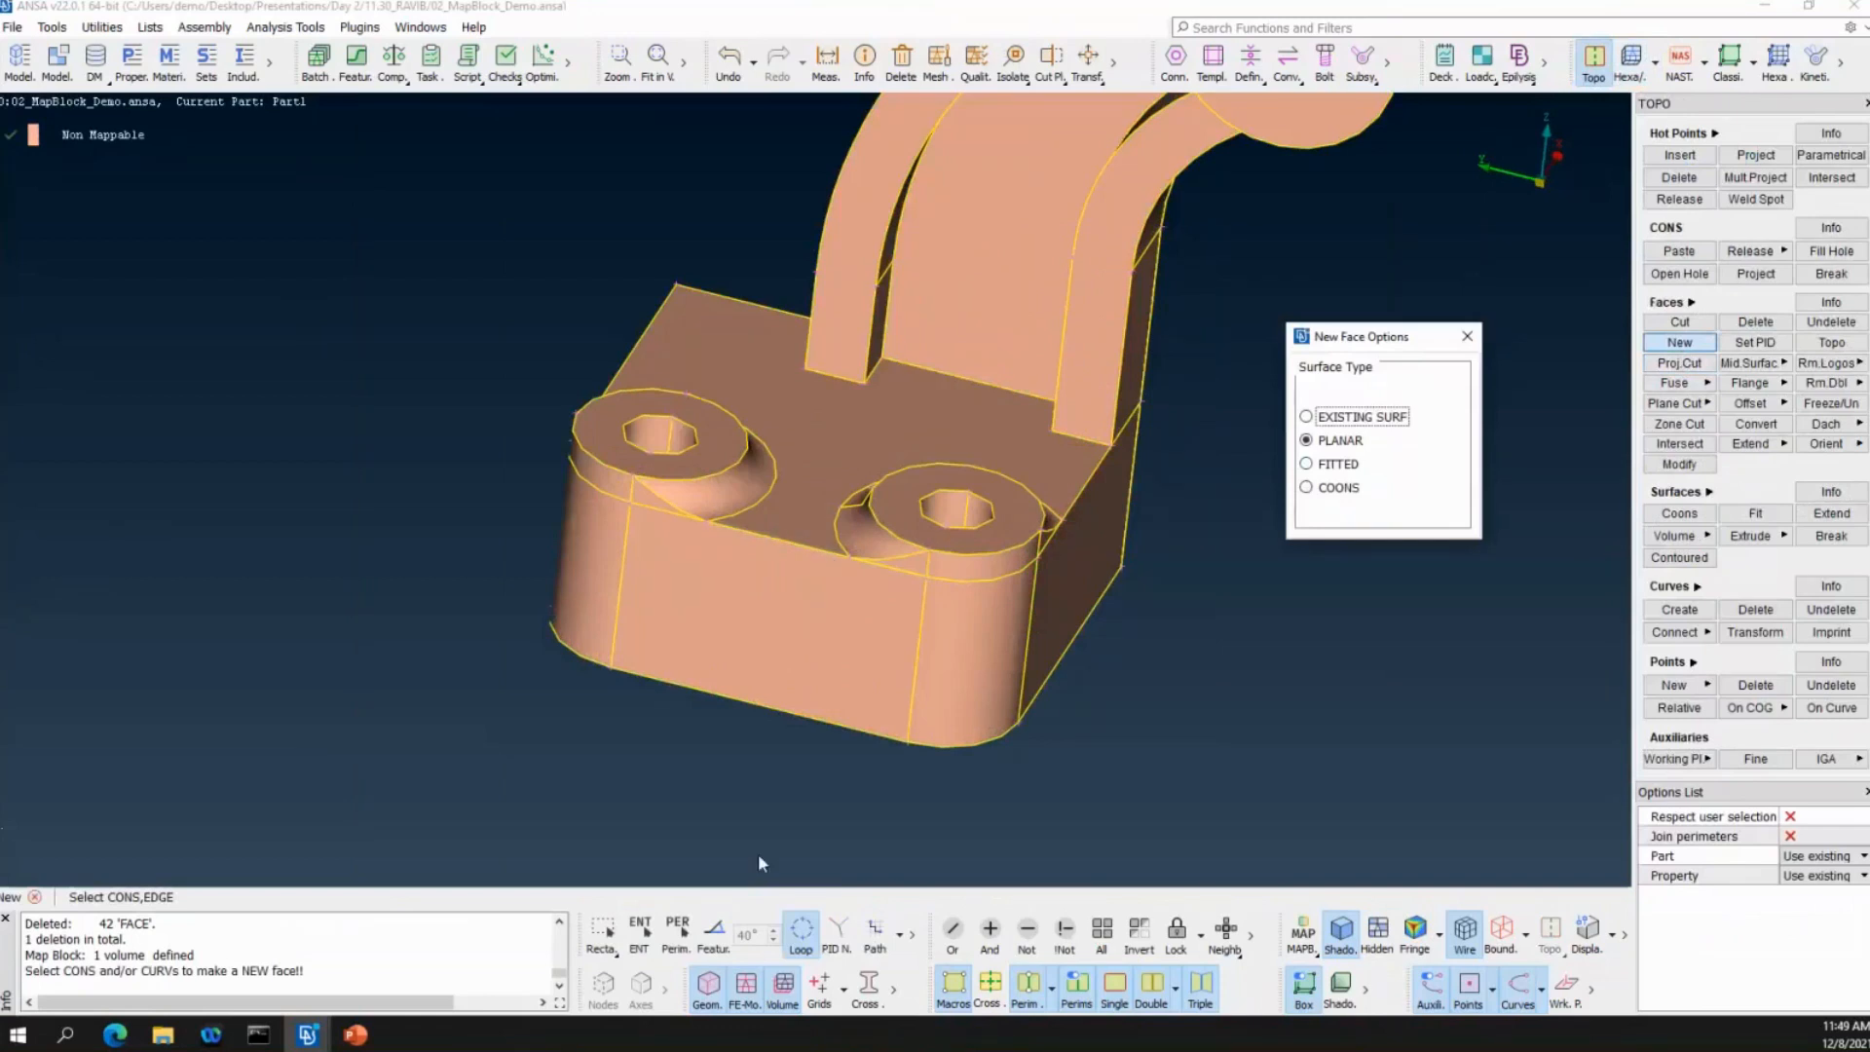
click(720, 929)
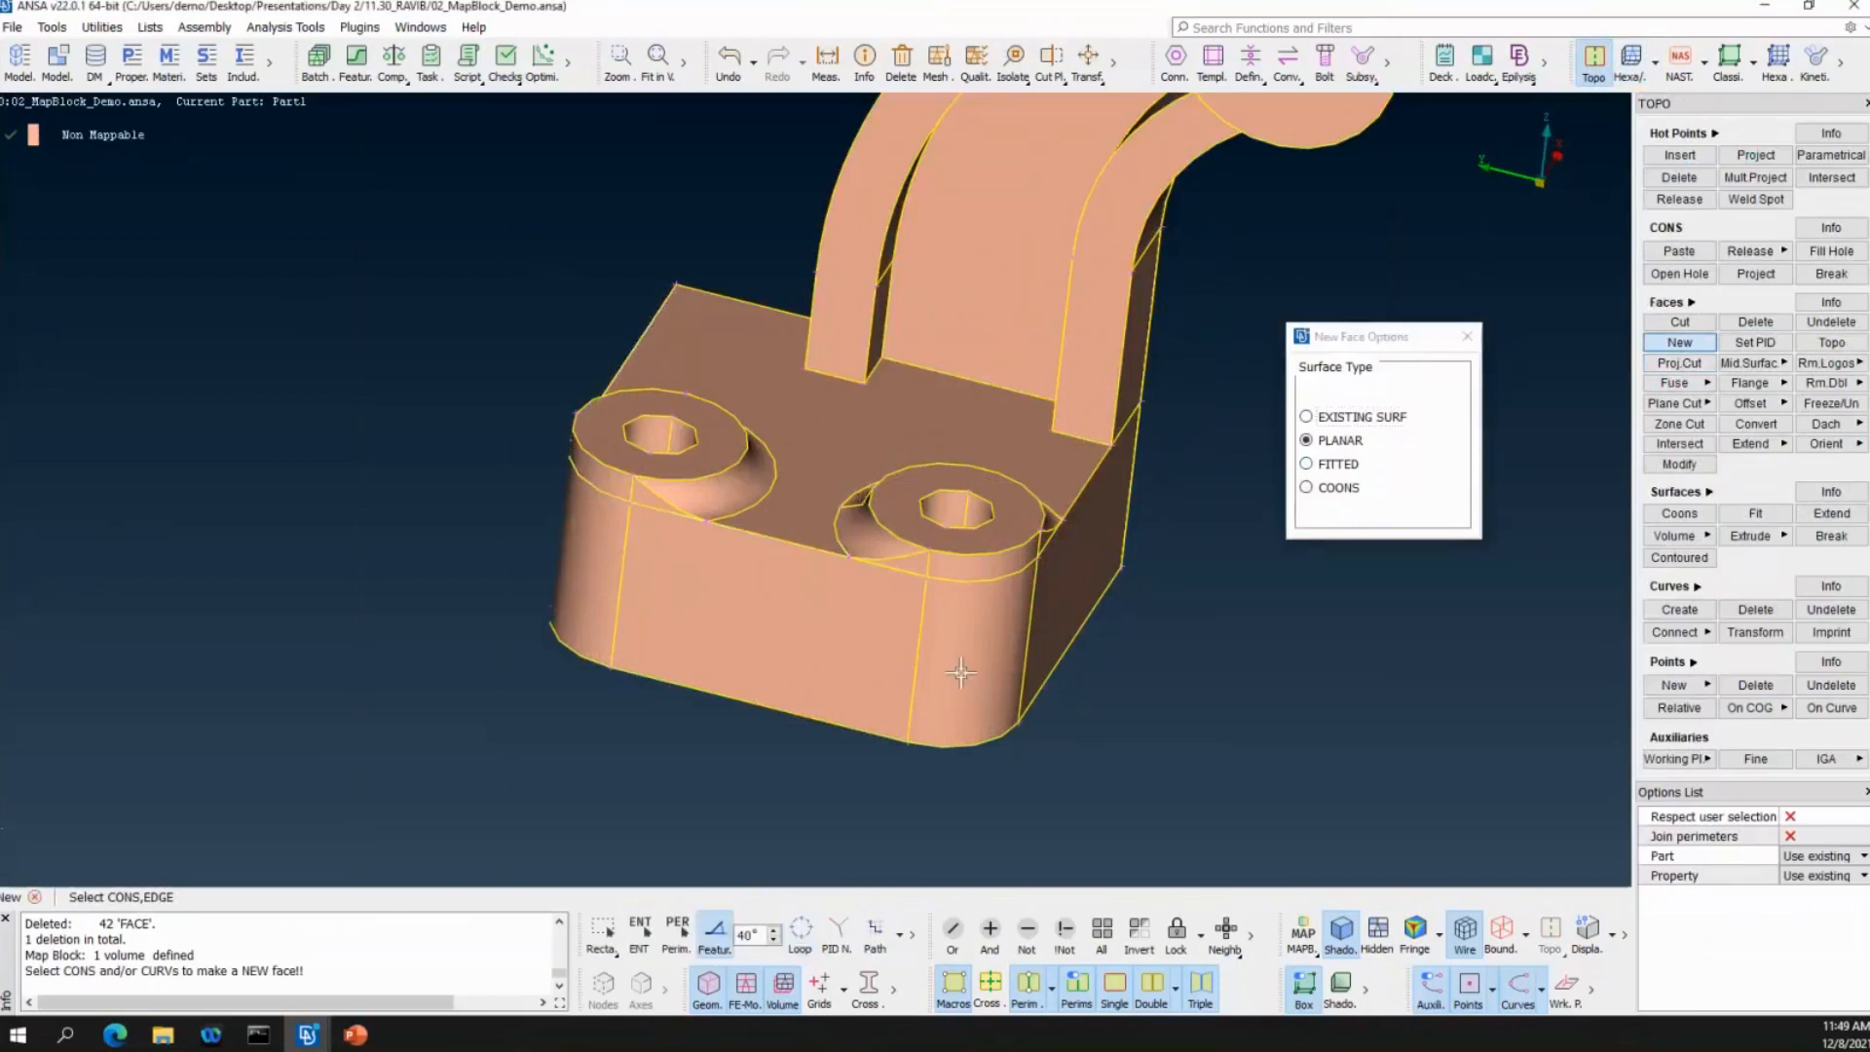
ctrl+drag(844, 540, 902, 572)
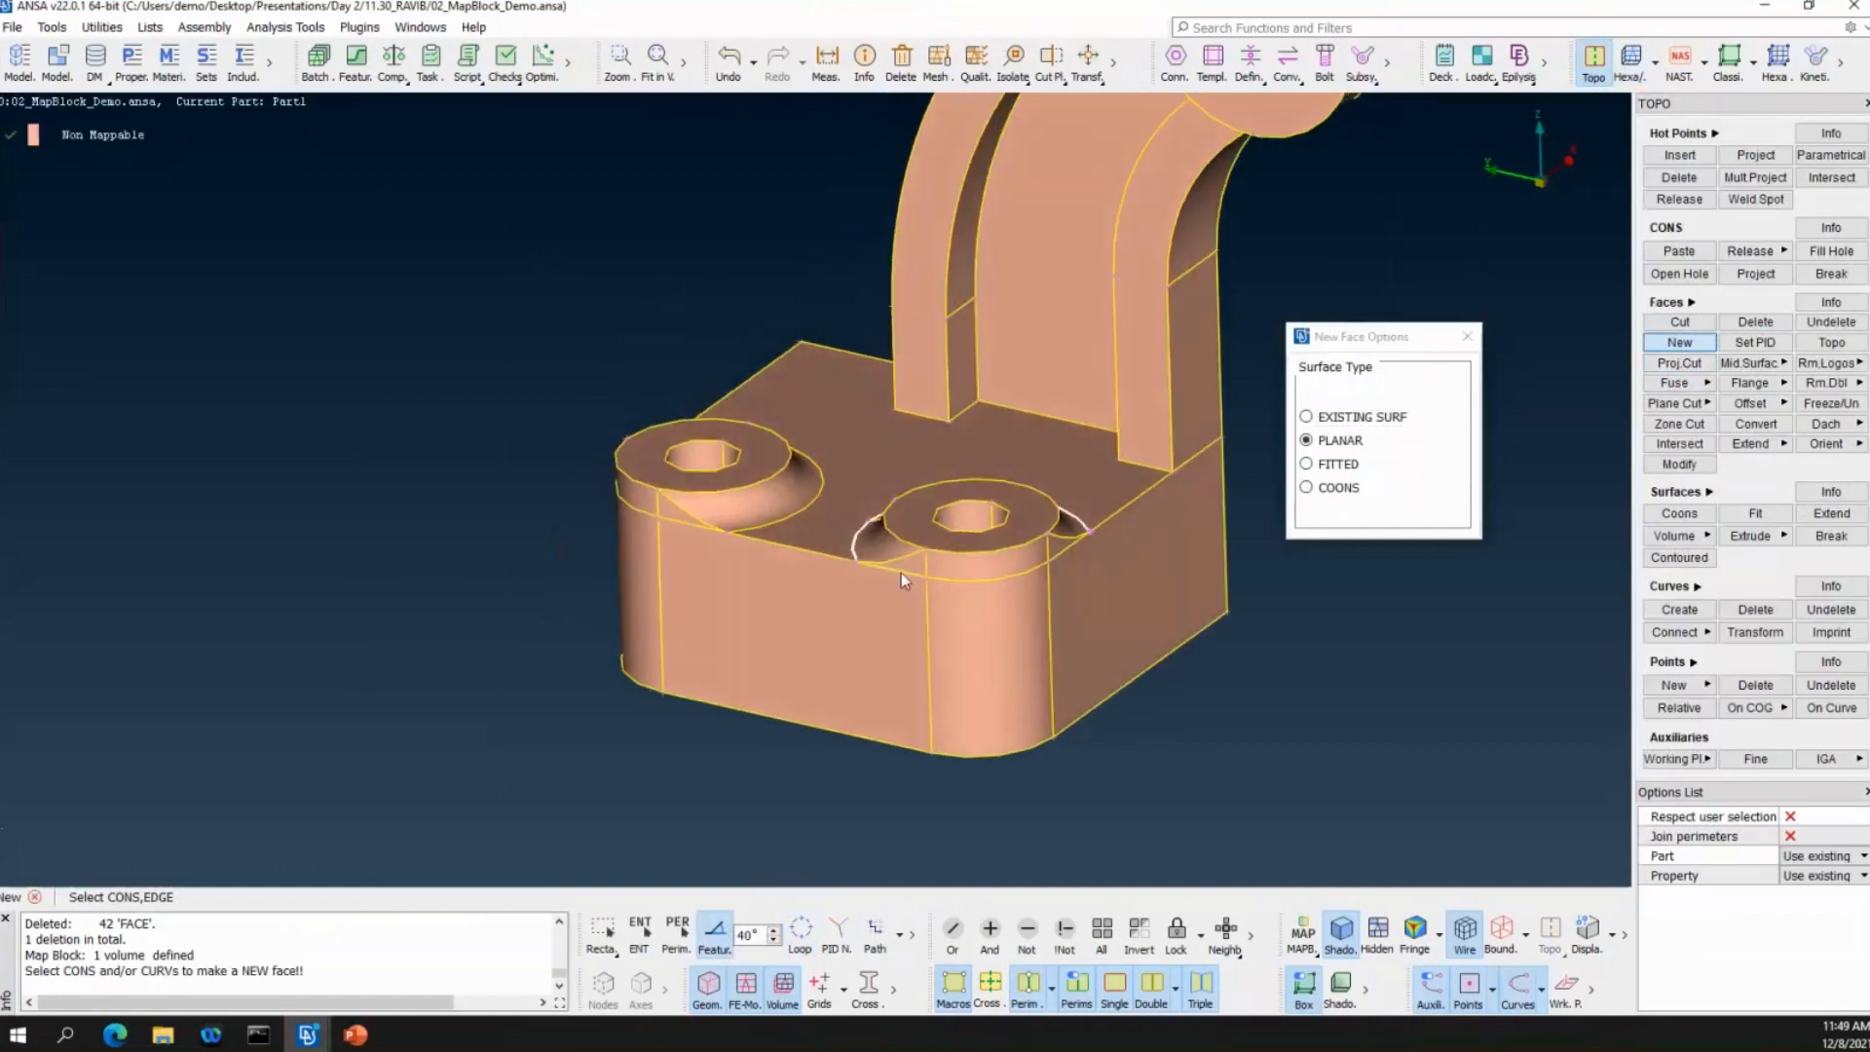
click(1013, 576)
middle_click(1052, 598)
click(968, 685)
Create and accept a planar face from the base edge loop of the second bolt boss.
ctrl+drag(803, 586, 551, 441)
click(551, 440)
middle_click(658, 631)
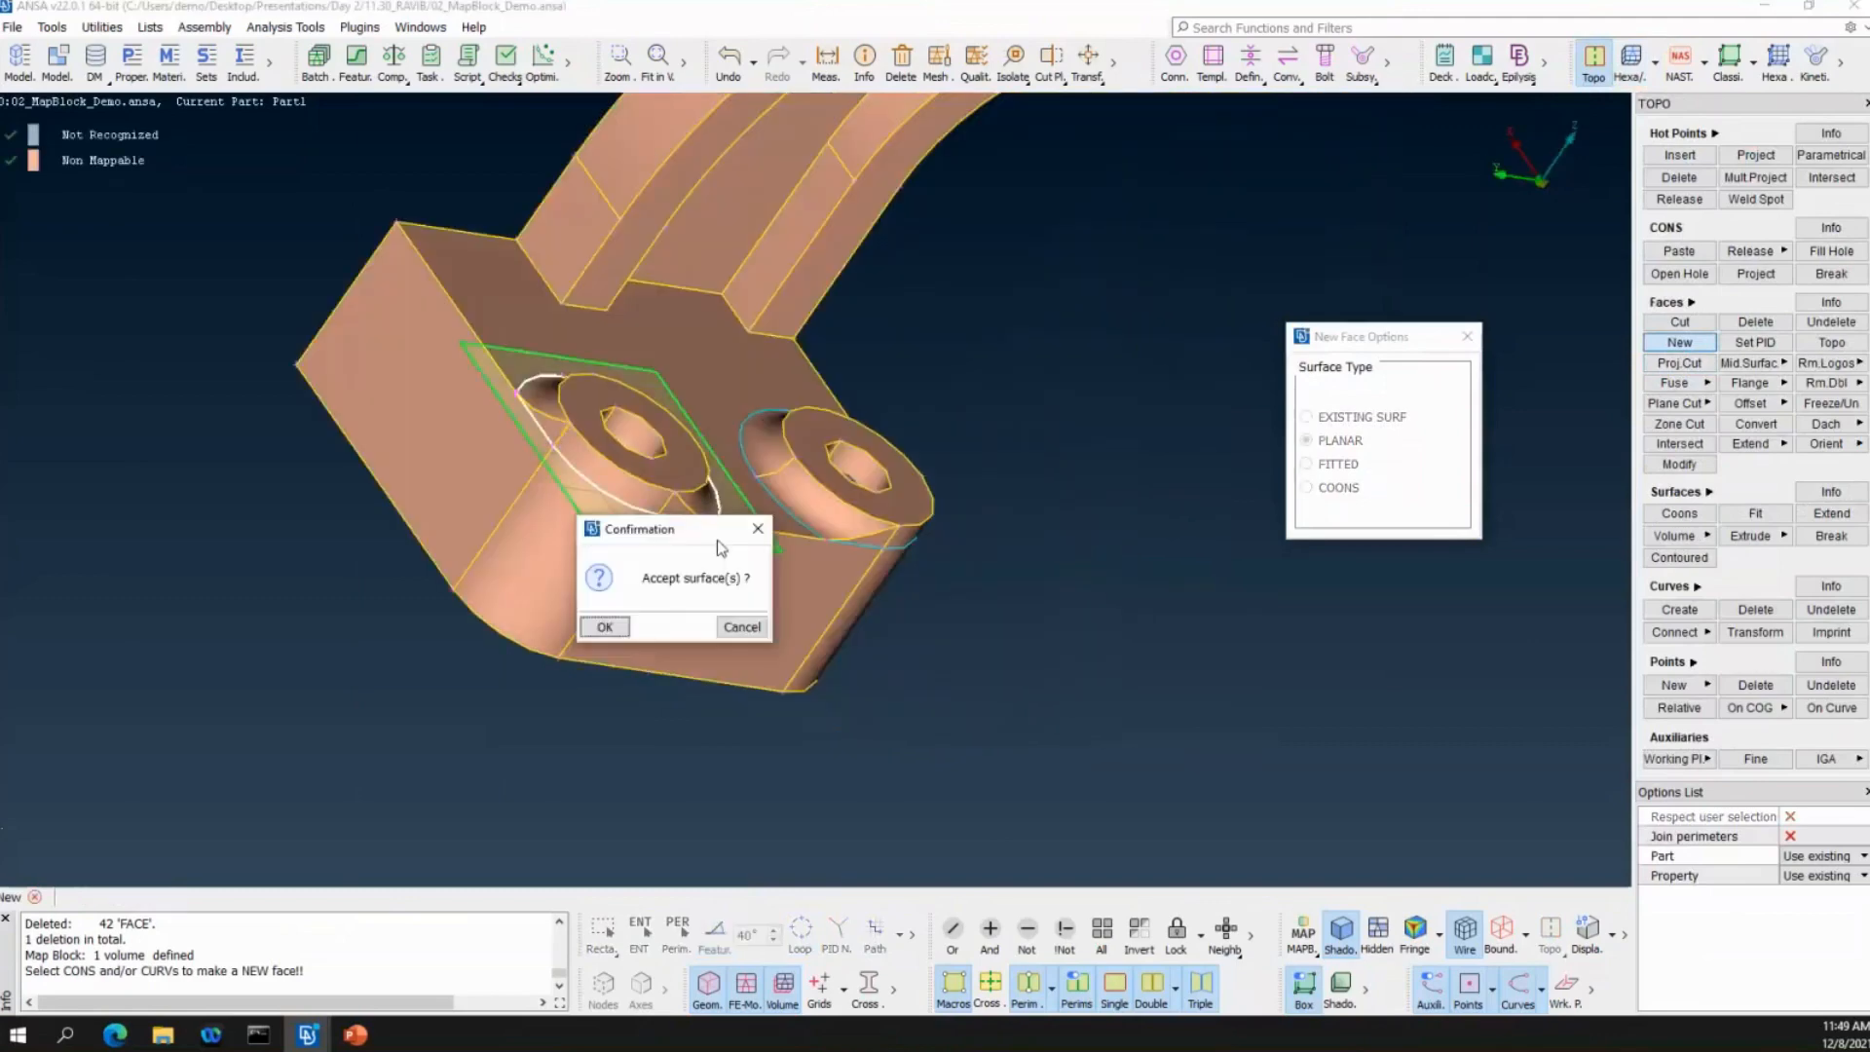
click(605, 626)
scroll(879, 581, up, 5)
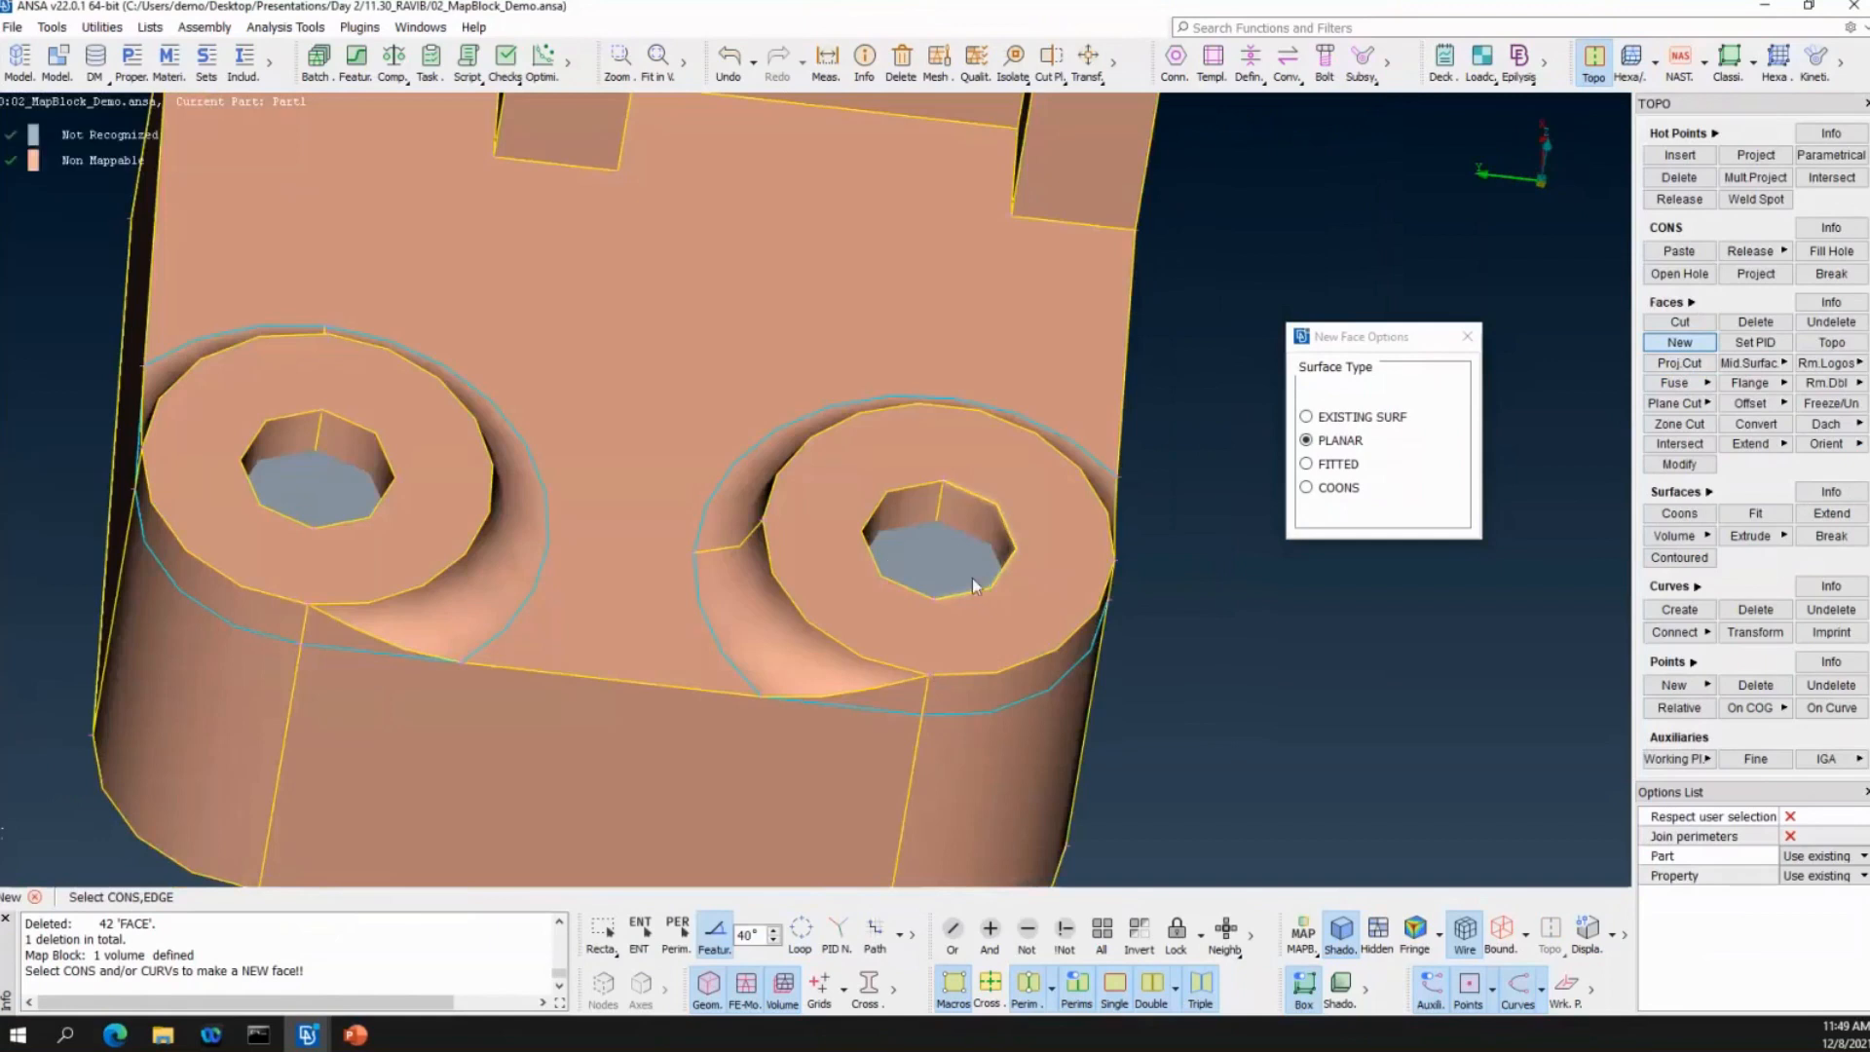
Intersect the planar base face of one boss with its two bolt-hole wall faces without deleting any face area.
click(1678, 443)
click(949, 545)
scroll(949, 545, up, 3)
click(893, 484)
click(964, 490)
middle_click(979, 540)
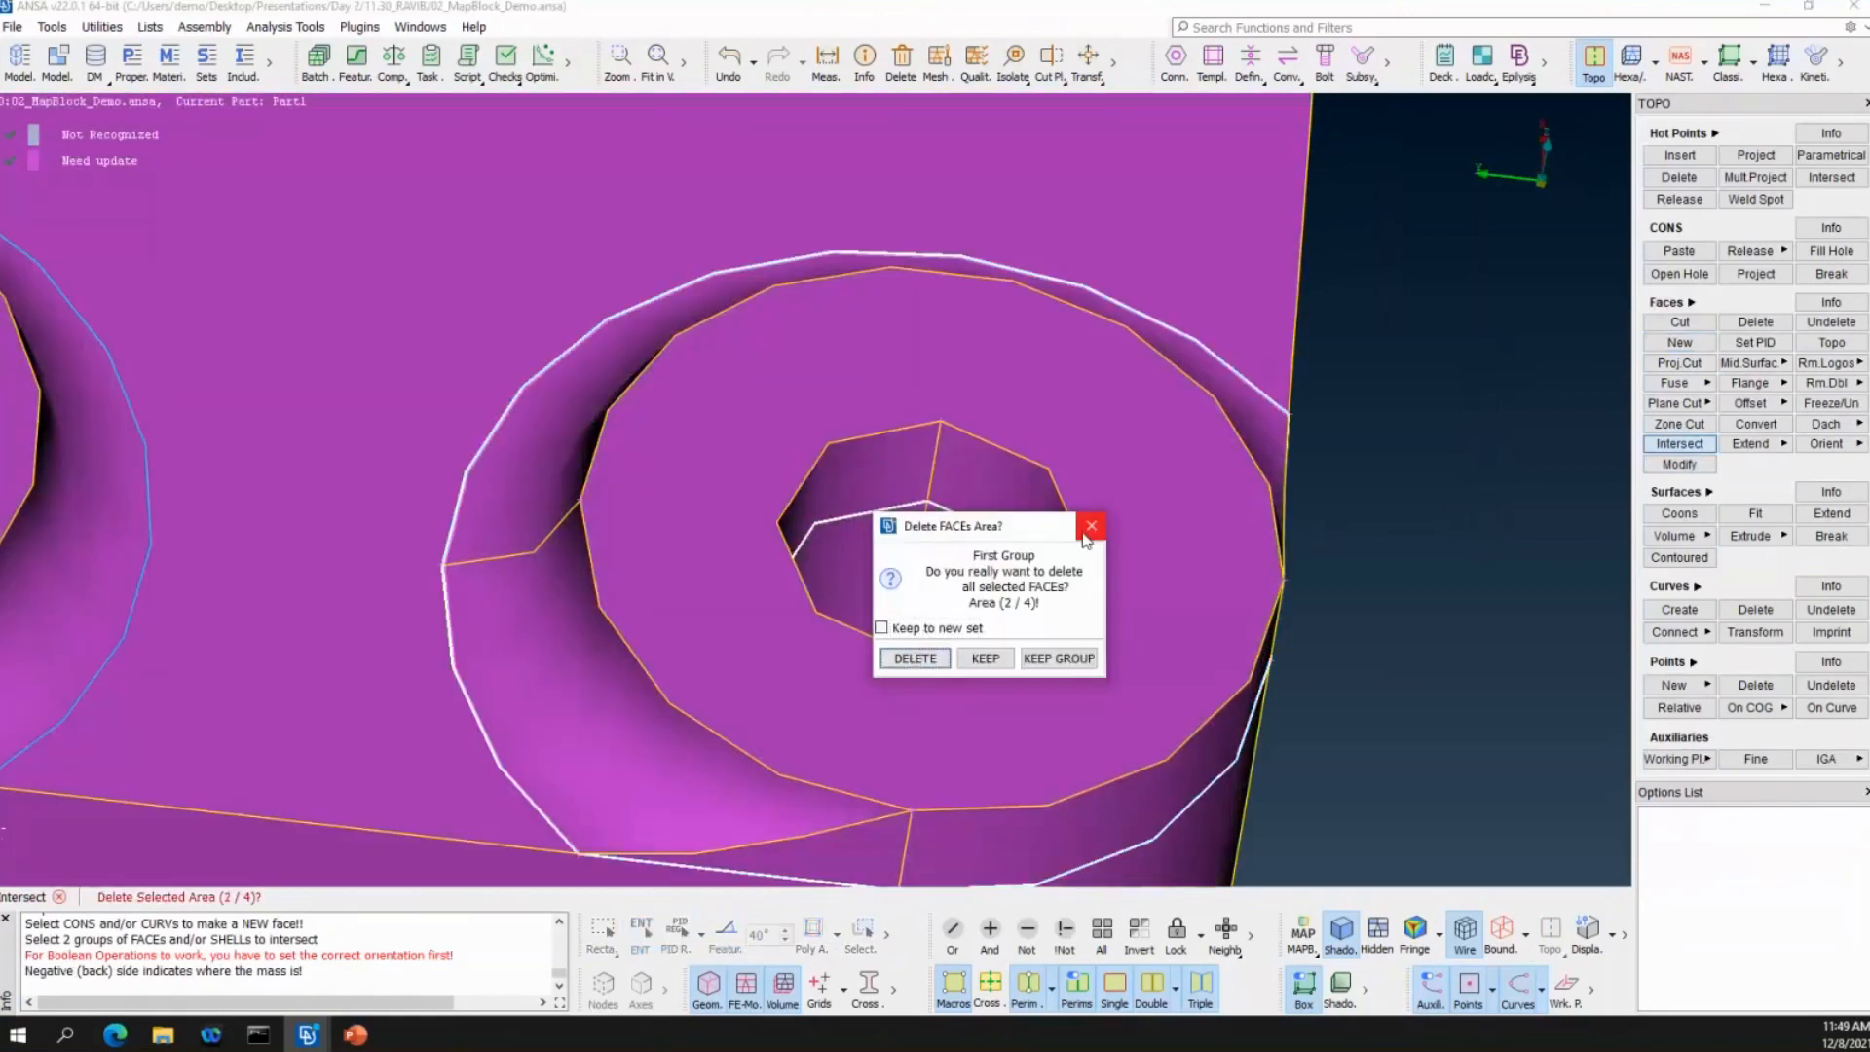
click(1090, 526)
Intersect the other boss's planar base face with its bolt-hole walls, dismissing the face deletion prompt.
scroll(1009, 503, down, 3)
click(831, 459)
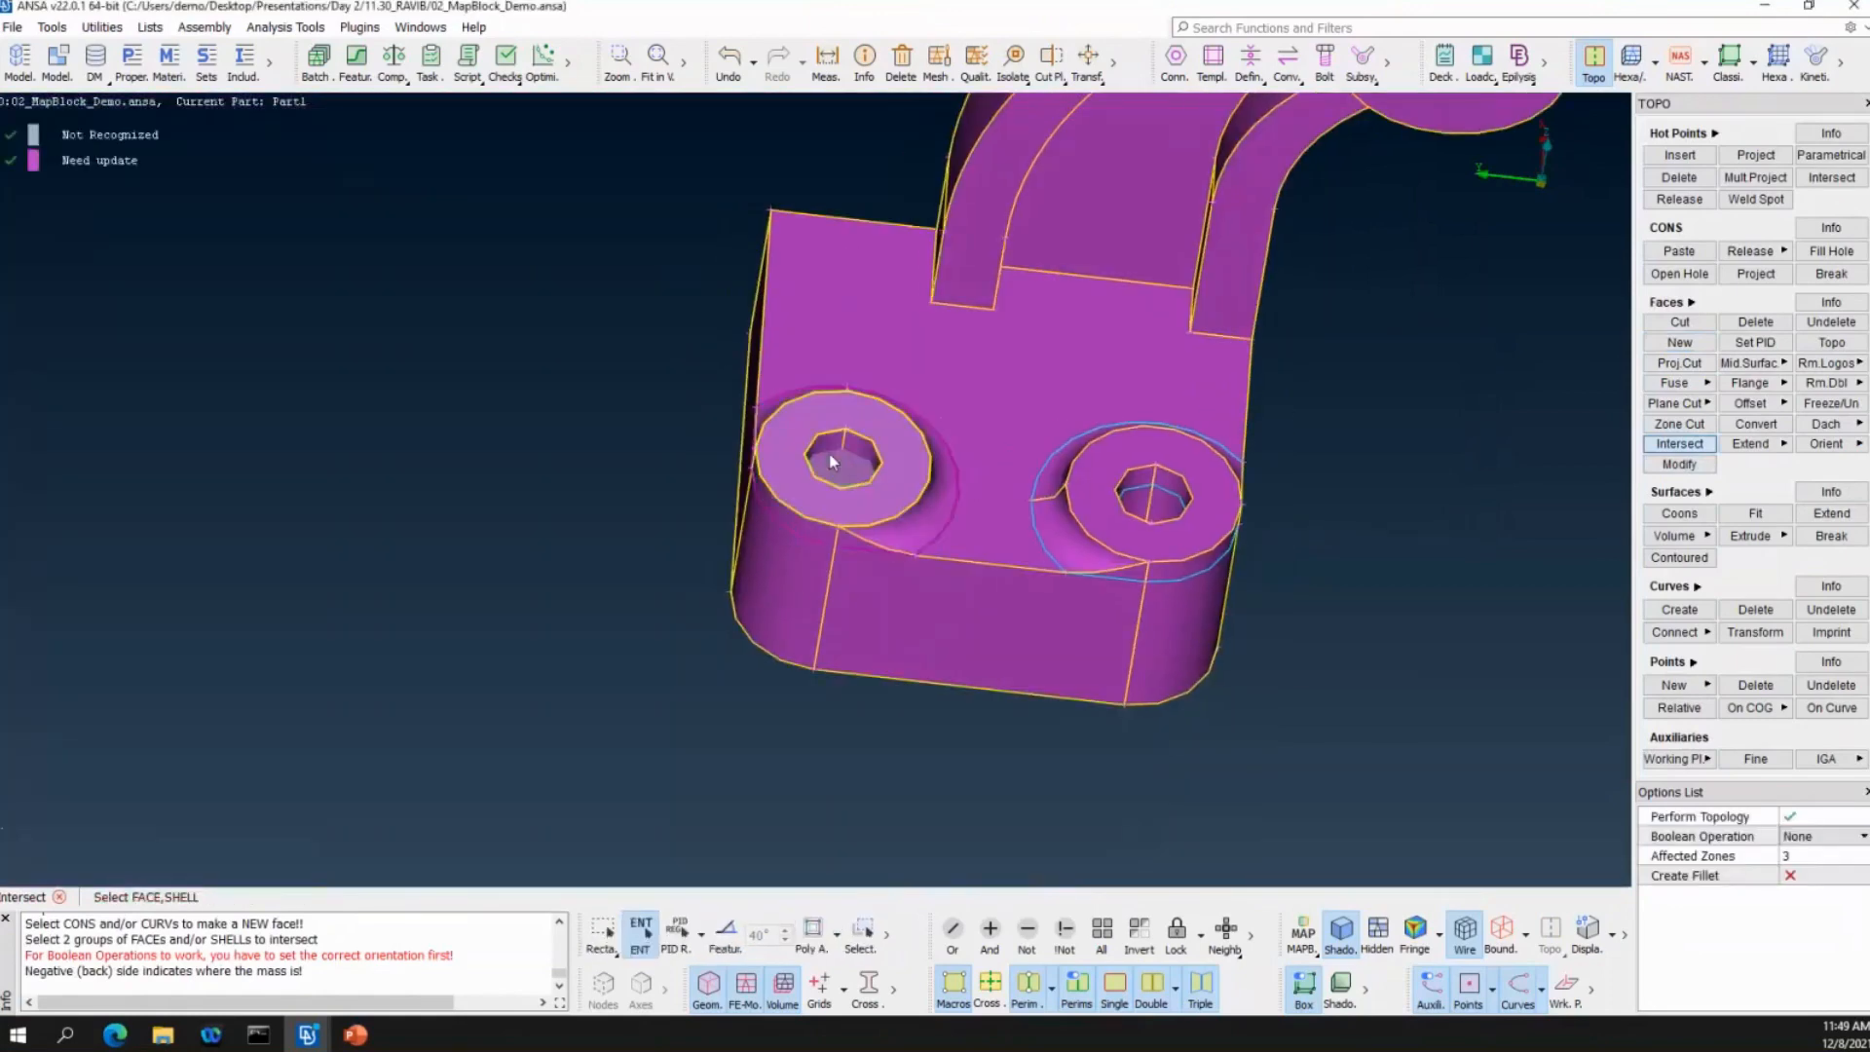
scroll(830, 457, up, 3)
click(852, 426)
click(918, 421)
middle_click(914, 480)
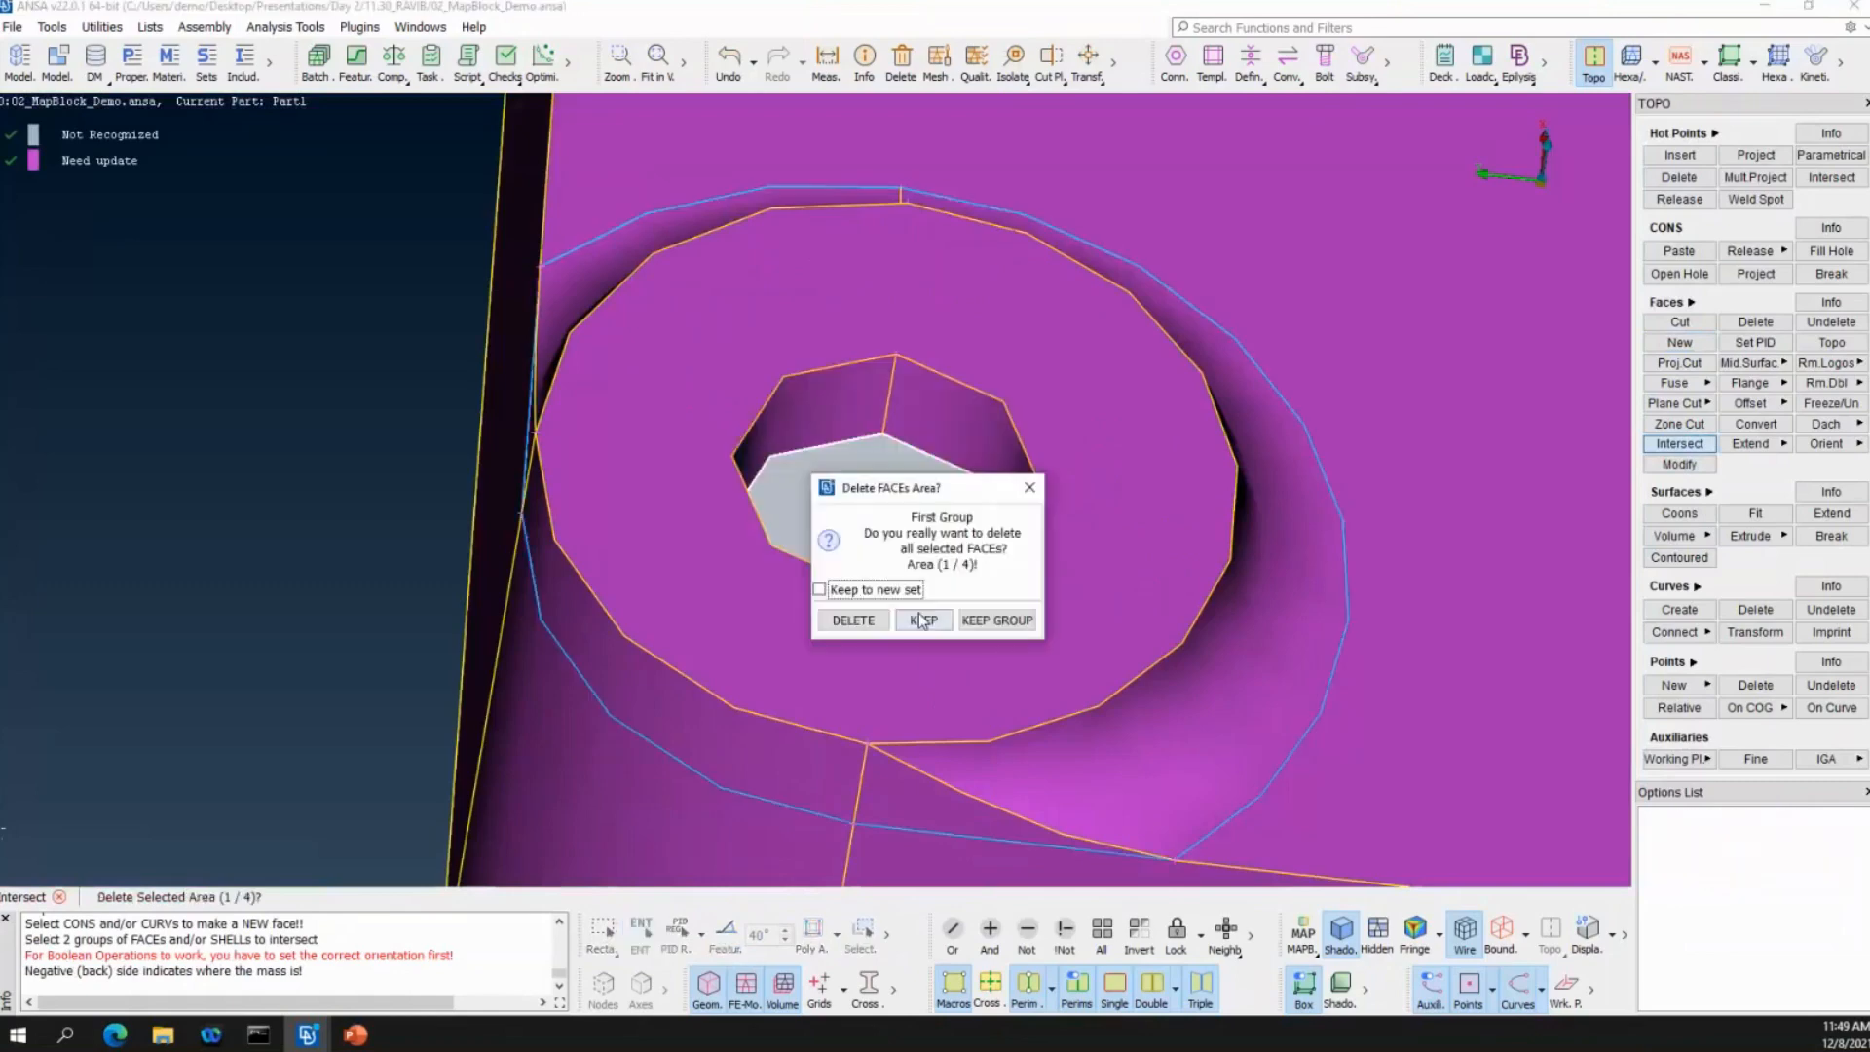
click(1030, 487)
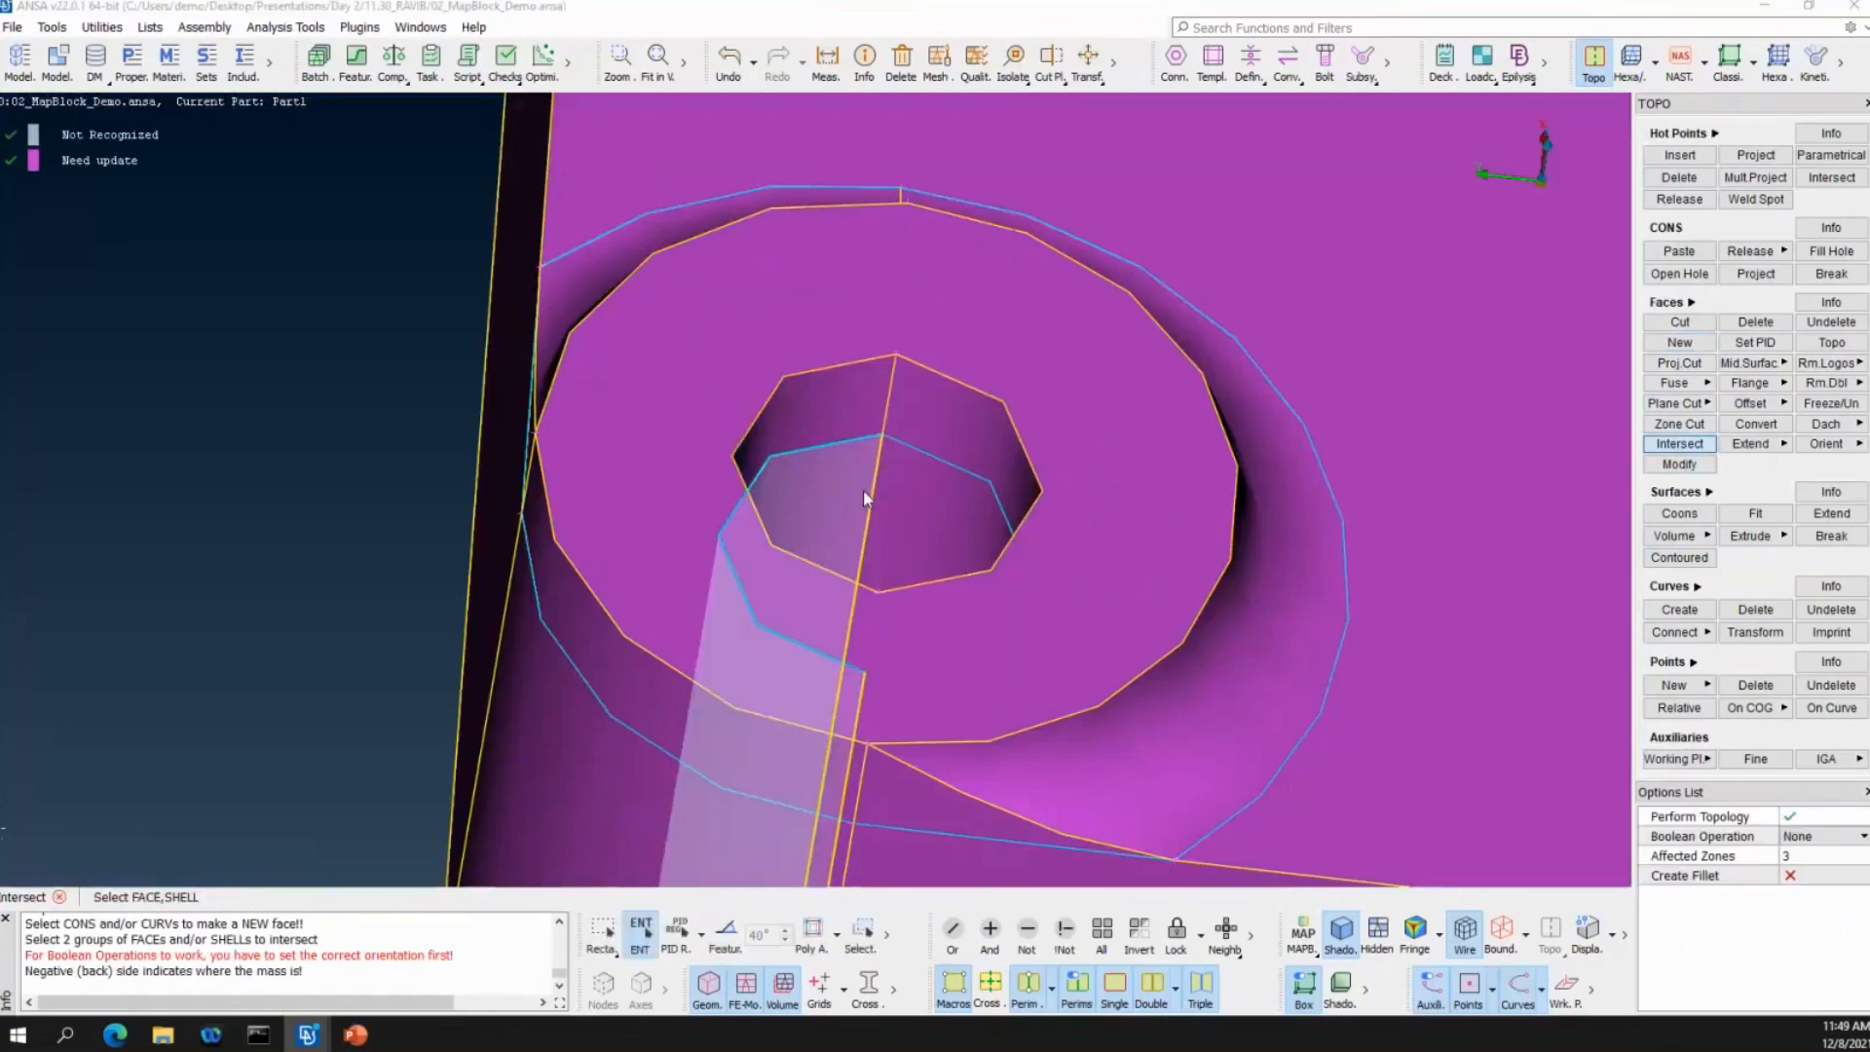
Update the Map Block volumes flagged as Need update.
scroll(863, 489, down, 4)
ctrl+drag(929, 452, 834, 500)
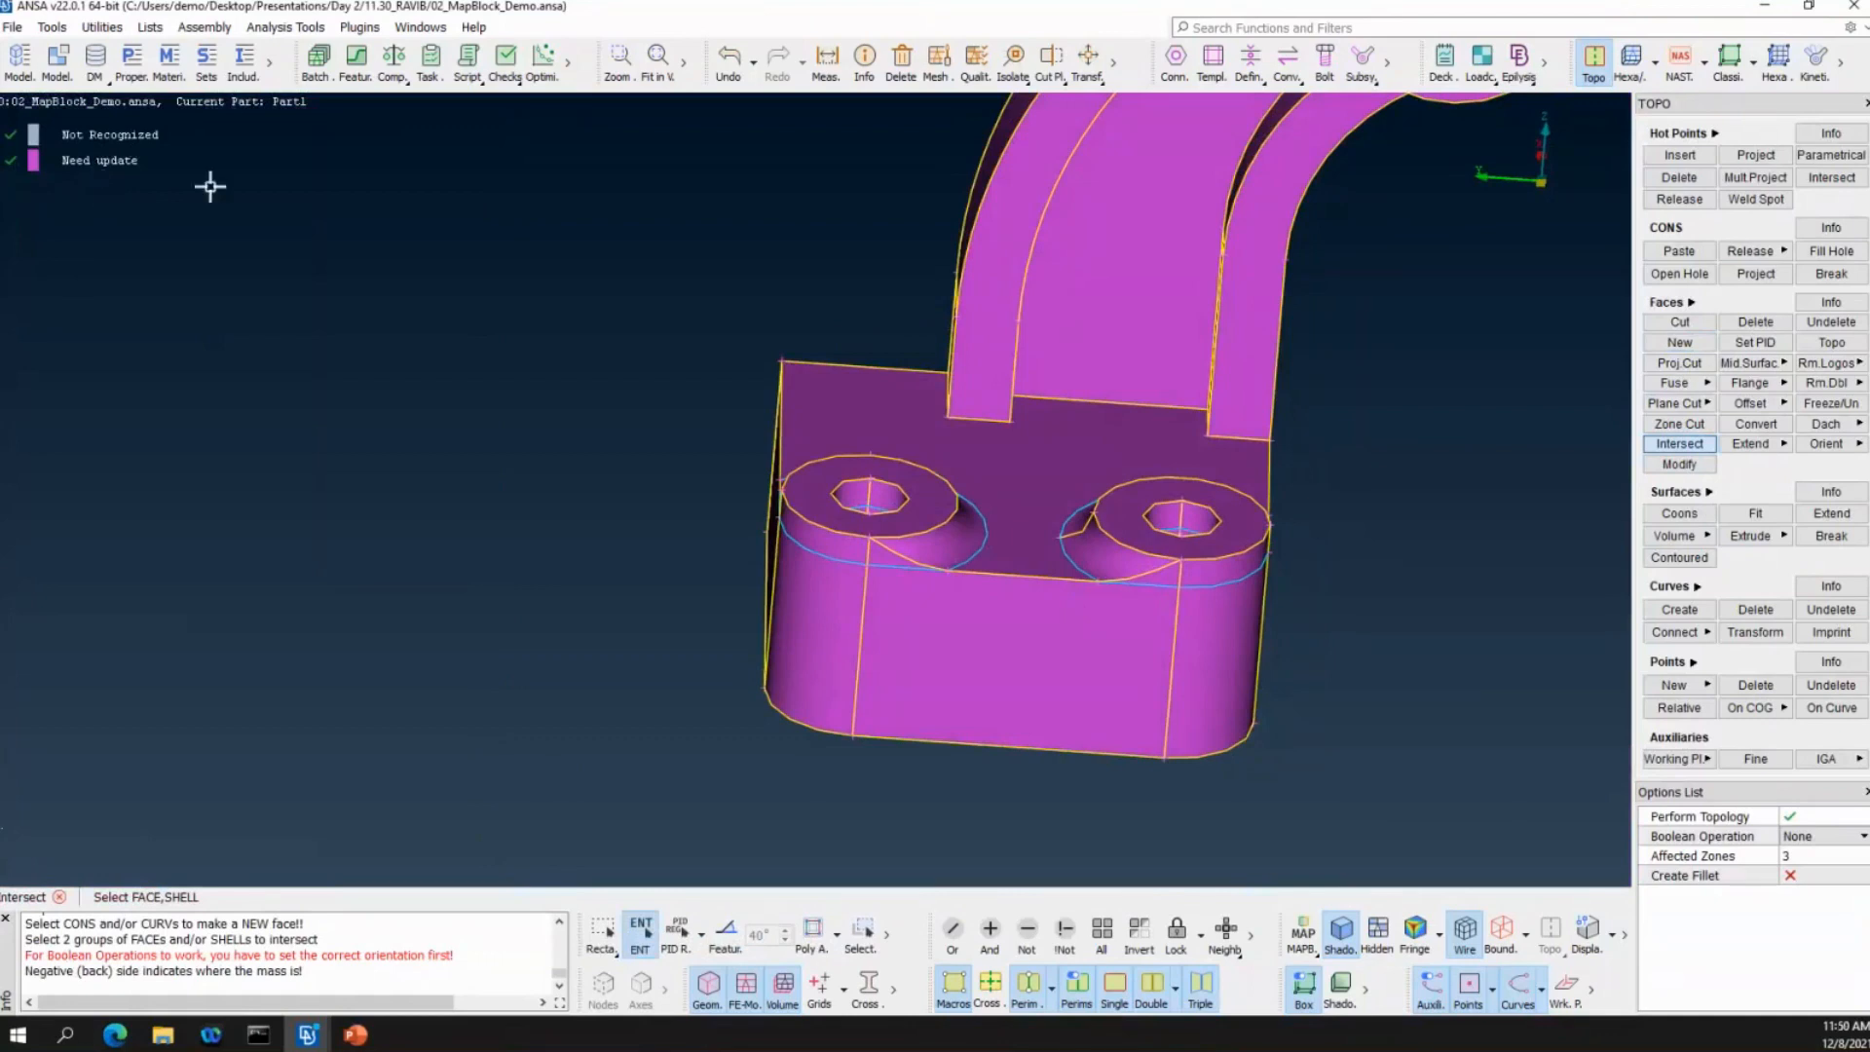
right_click(107, 158)
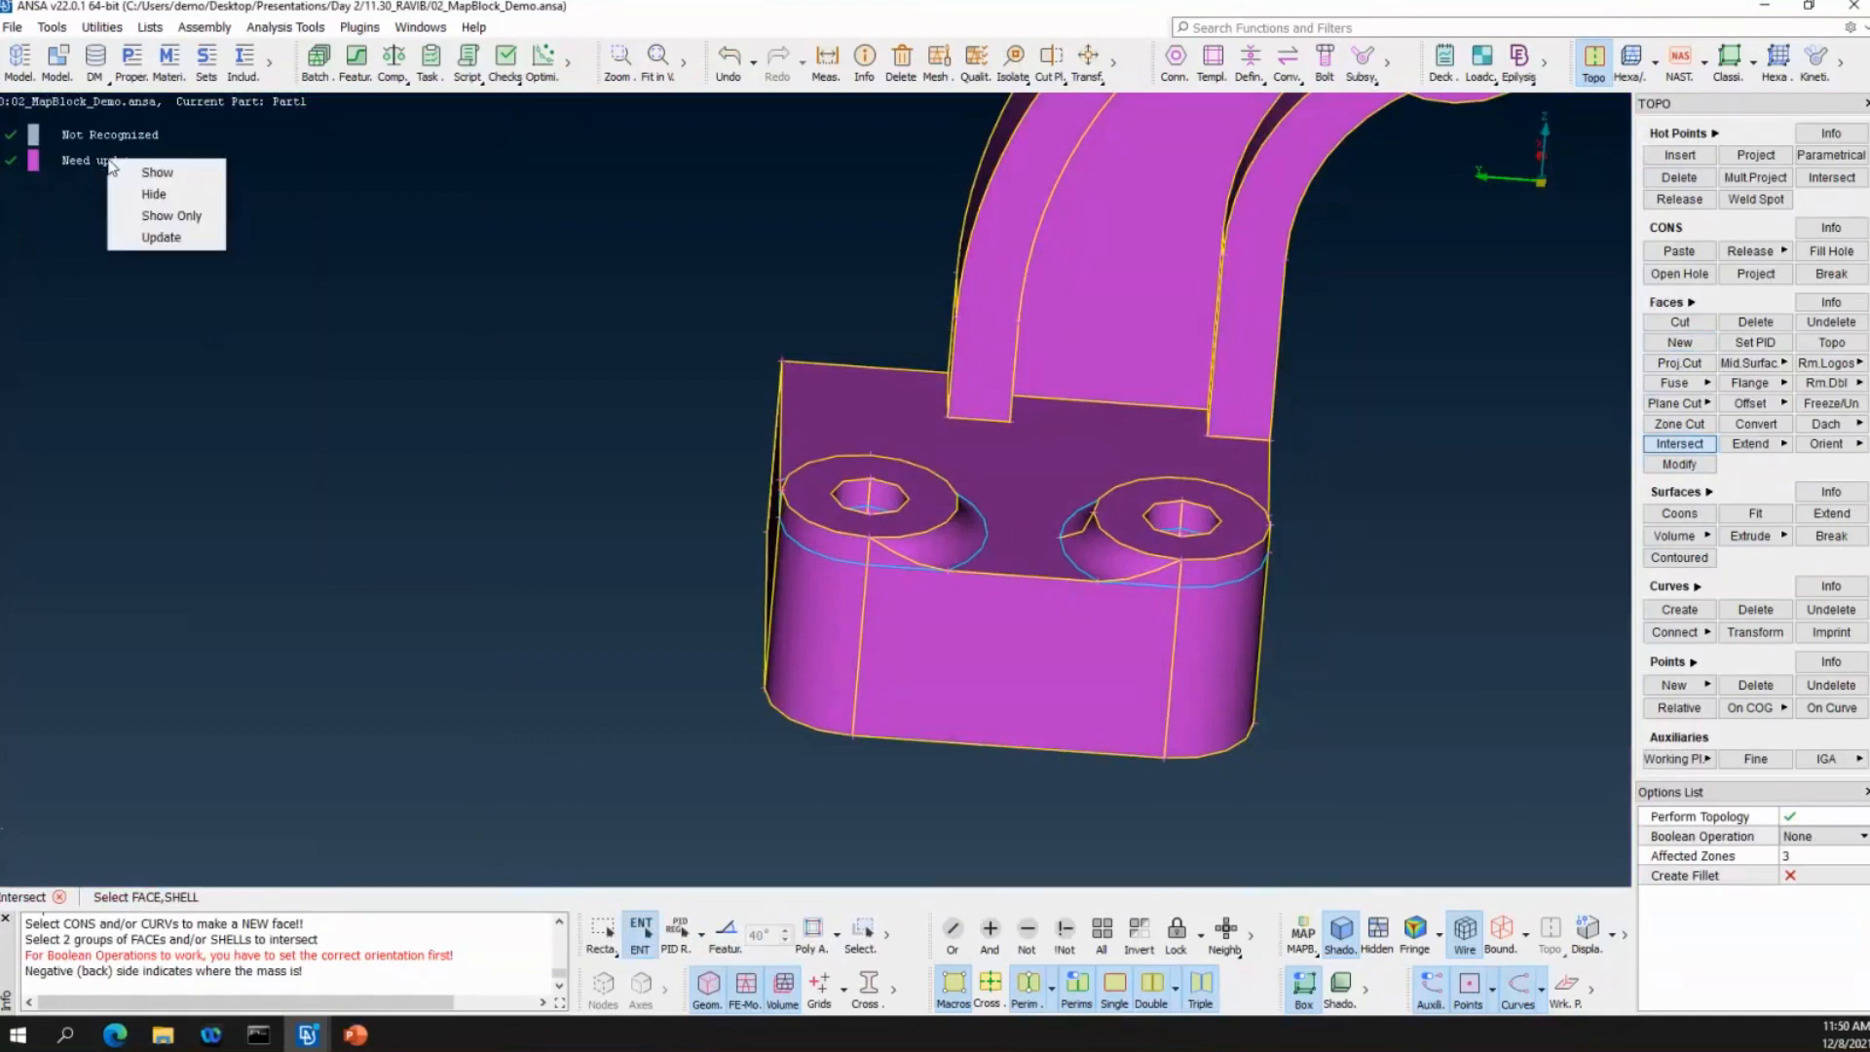
click(127, 237)
ctrl+middle_drag(723, 338, 543, 426)
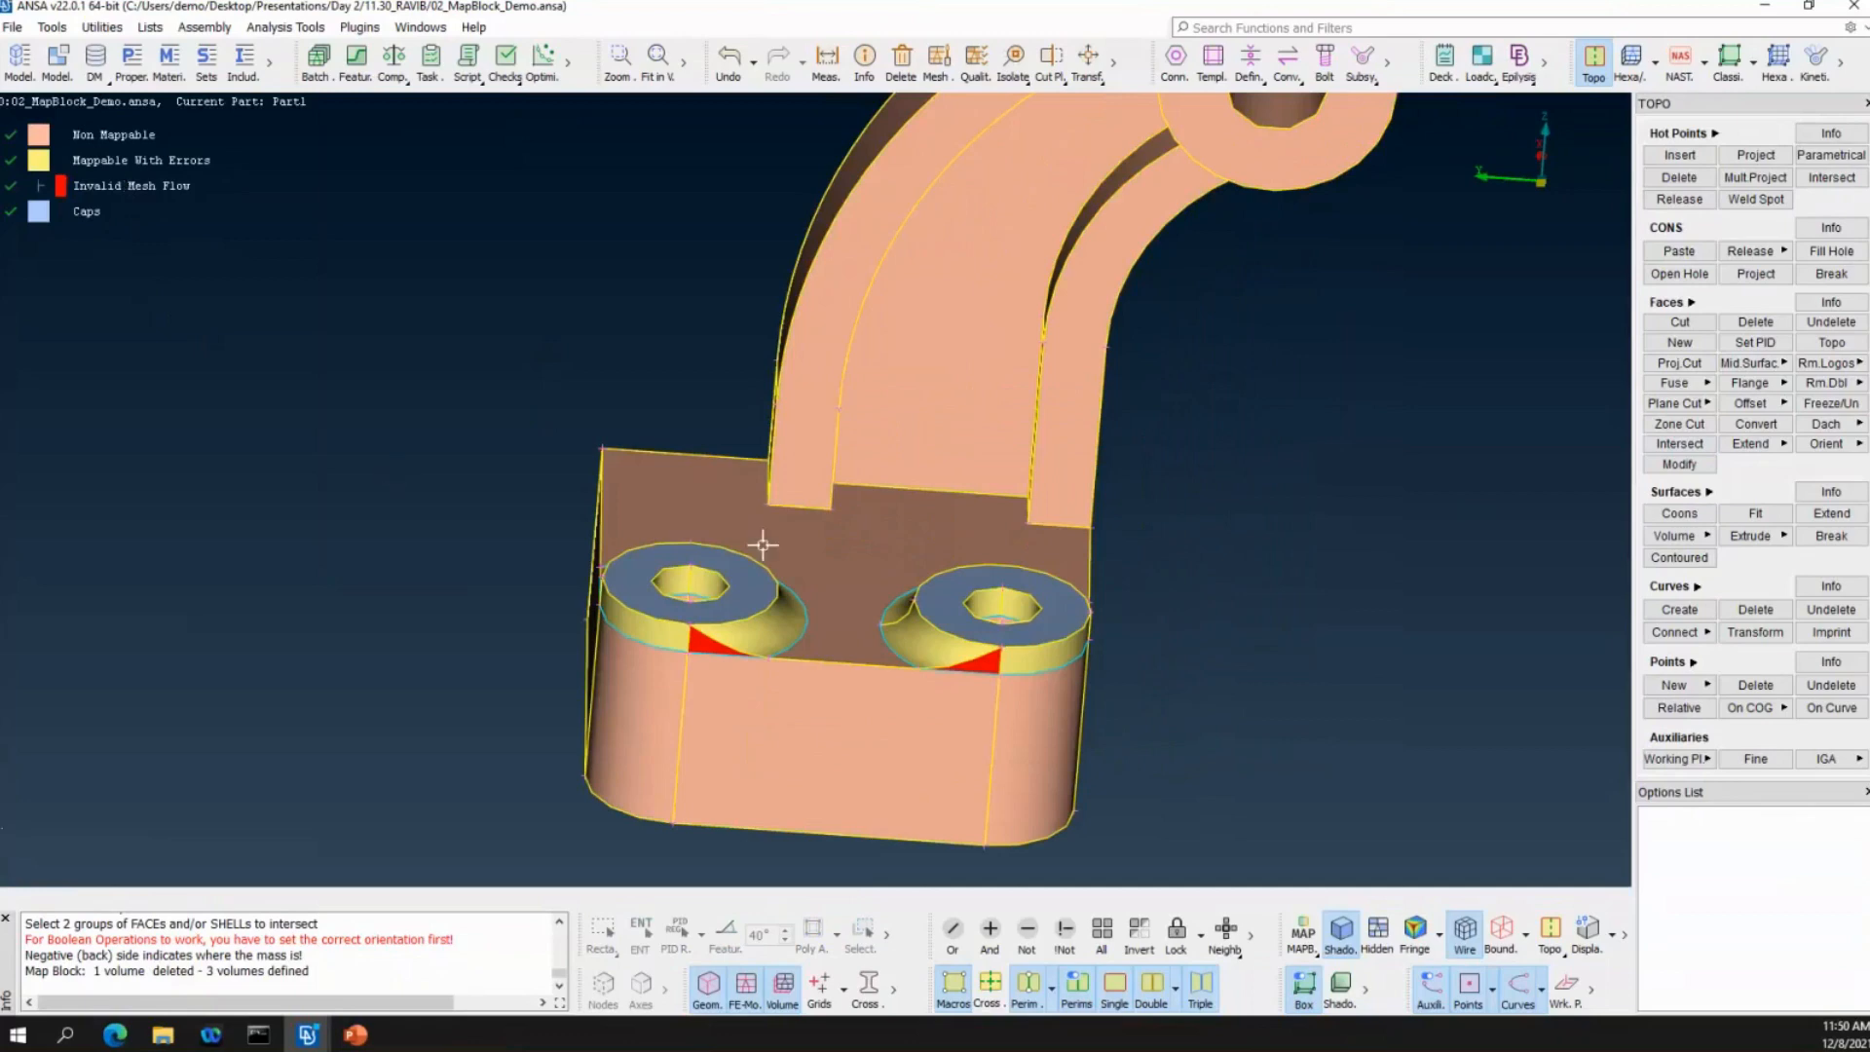
Cut the first boss's side face from the base hot point to its cap edge in Areas mode and join the diagonal perimeter.
ctrl+middle_drag(1020, 686, 796, 548)
scroll(783, 548, up, 3)
ctrl+drag(779, 547, 735, 517)
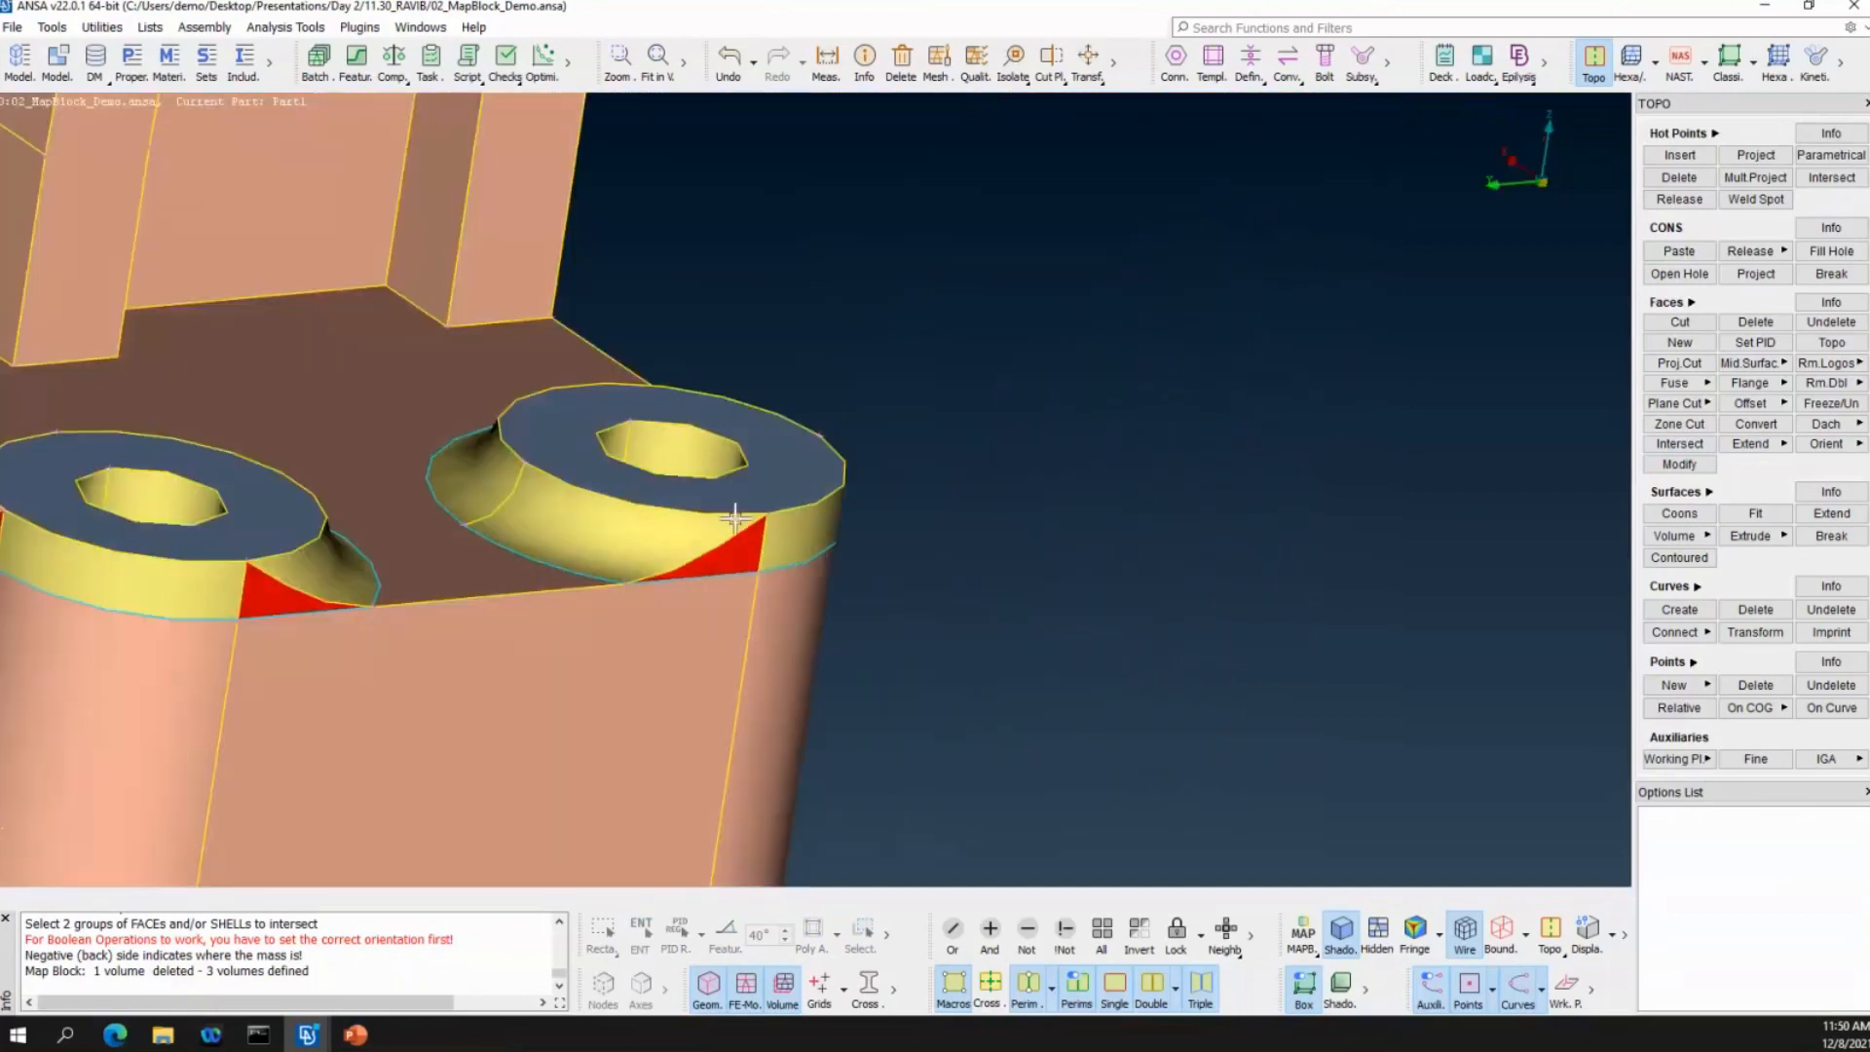
scroll(618, 542, up, 3)
ctrl+drag(617, 543, 418, 413)
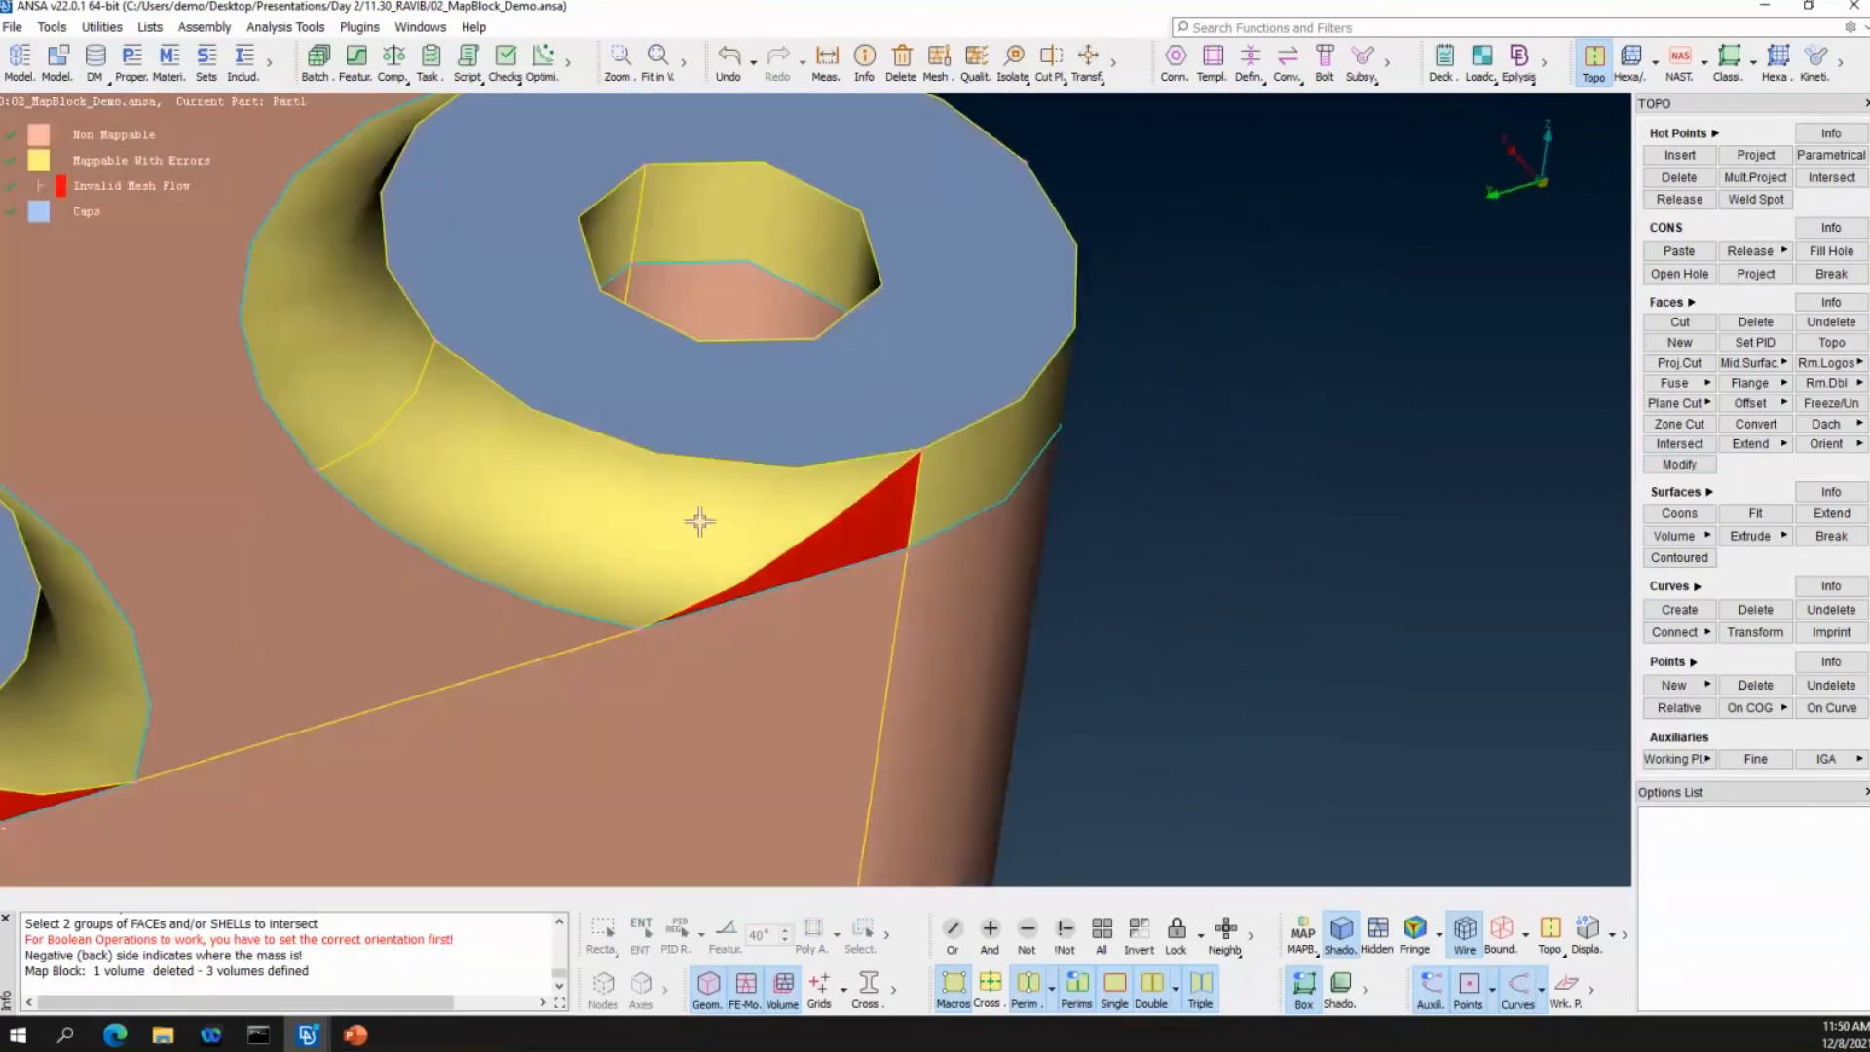
click(1631, 59)
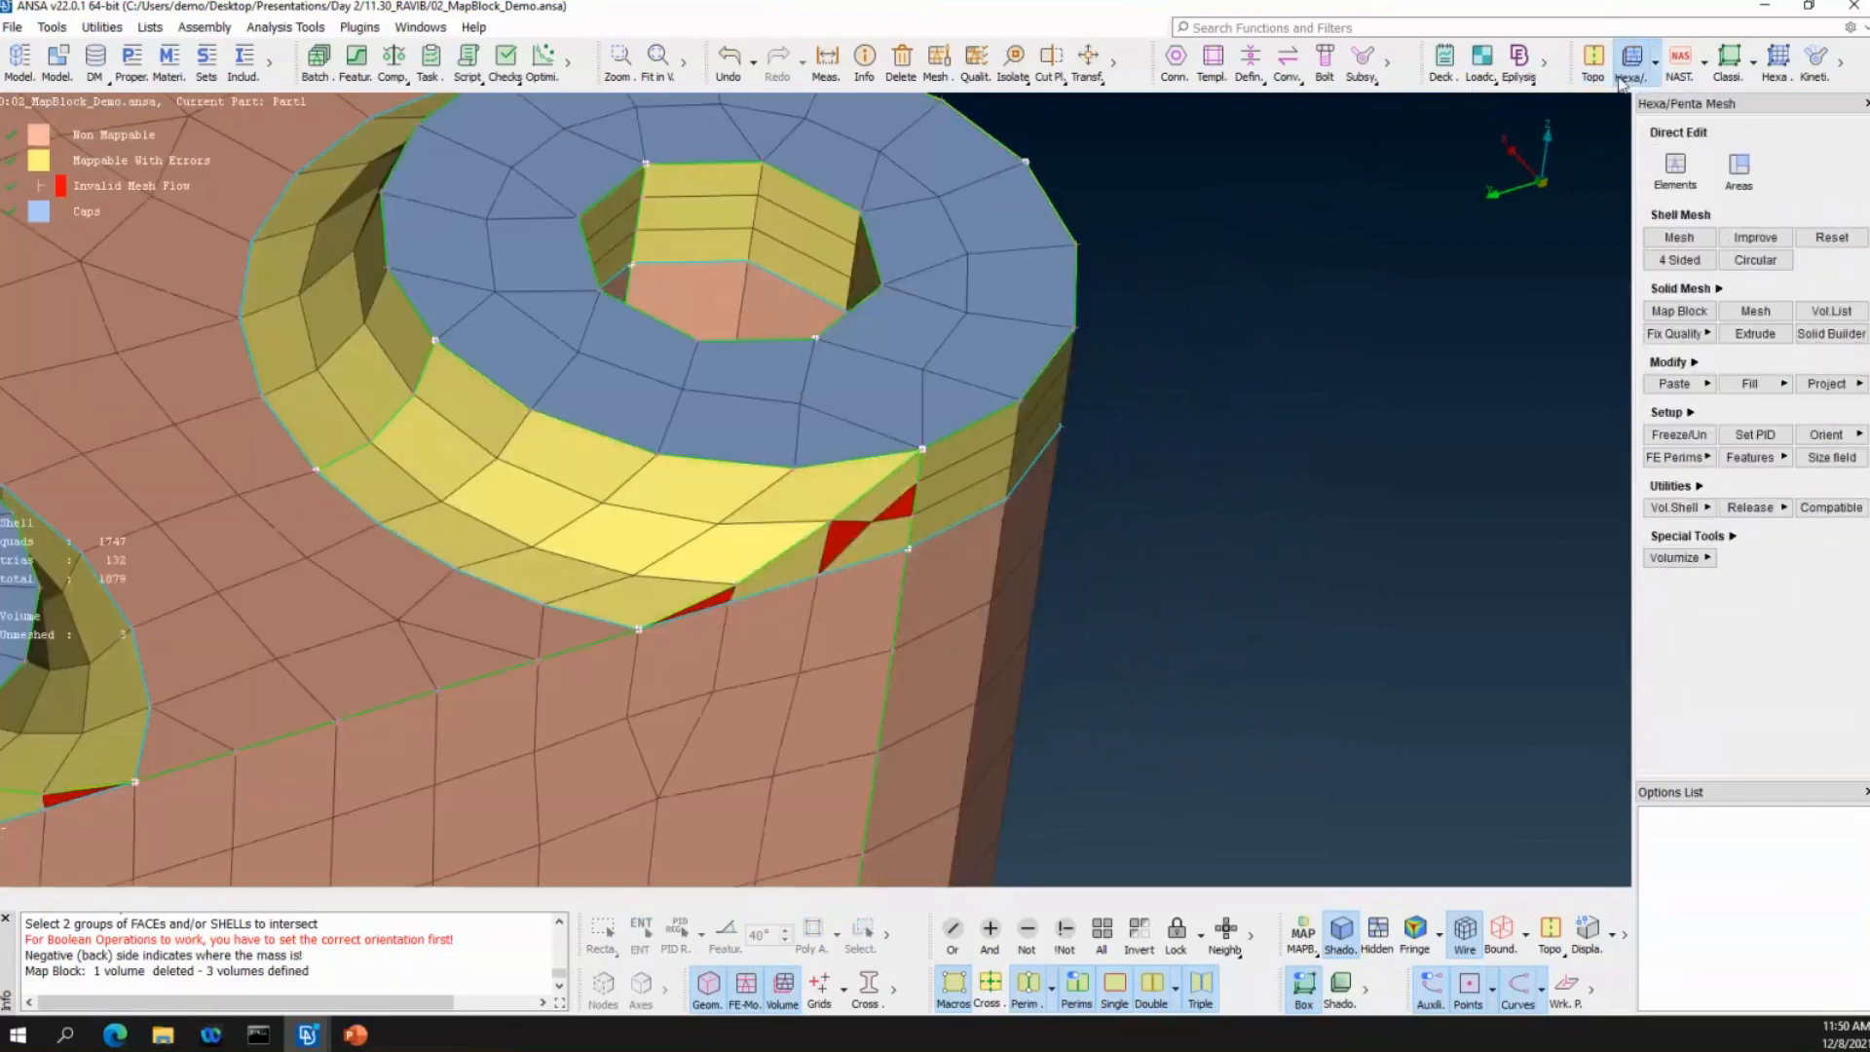
click(1738, 168)
drag(652, 456, 644, 455)
click(746, 559)
Cut the opposite side of the first boss from the base corner up to the cap and join its slanted perimeter.
scroll(1003, 494, down, 3)
ctrl+drag(1005, 496, 798, 526)
scroll(1149, 390, up, 3)
ctrl+drag(1348, 377, 1309, 304)
click(1201, 395)
ctrl+drag(997, 430, 1145, 383)
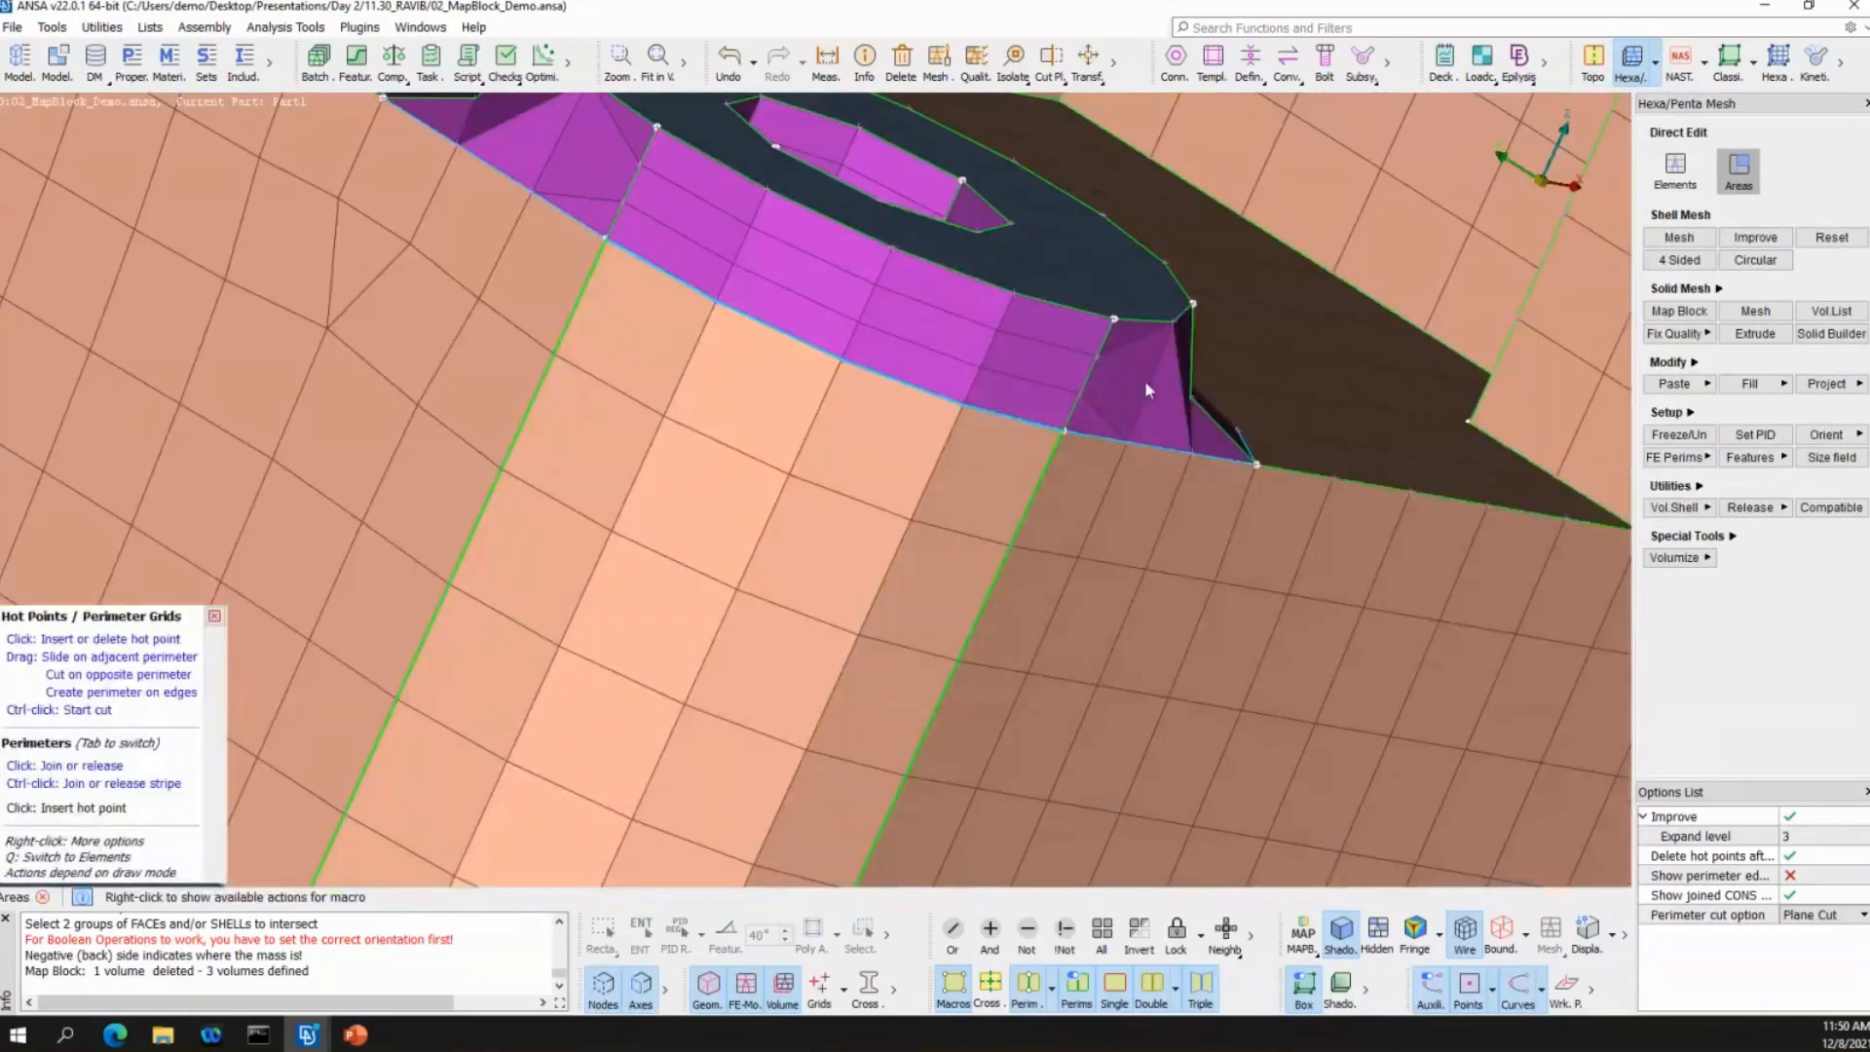
Cut the second boss's side area from base hot point to cap edge, join the diagonal perimeter and delete the cut's middle hot point.
scroll(1143, 380, down, 5)
ctrl+drag(1010, 403, 641, 348)
scroll(641, 348, up, 2)
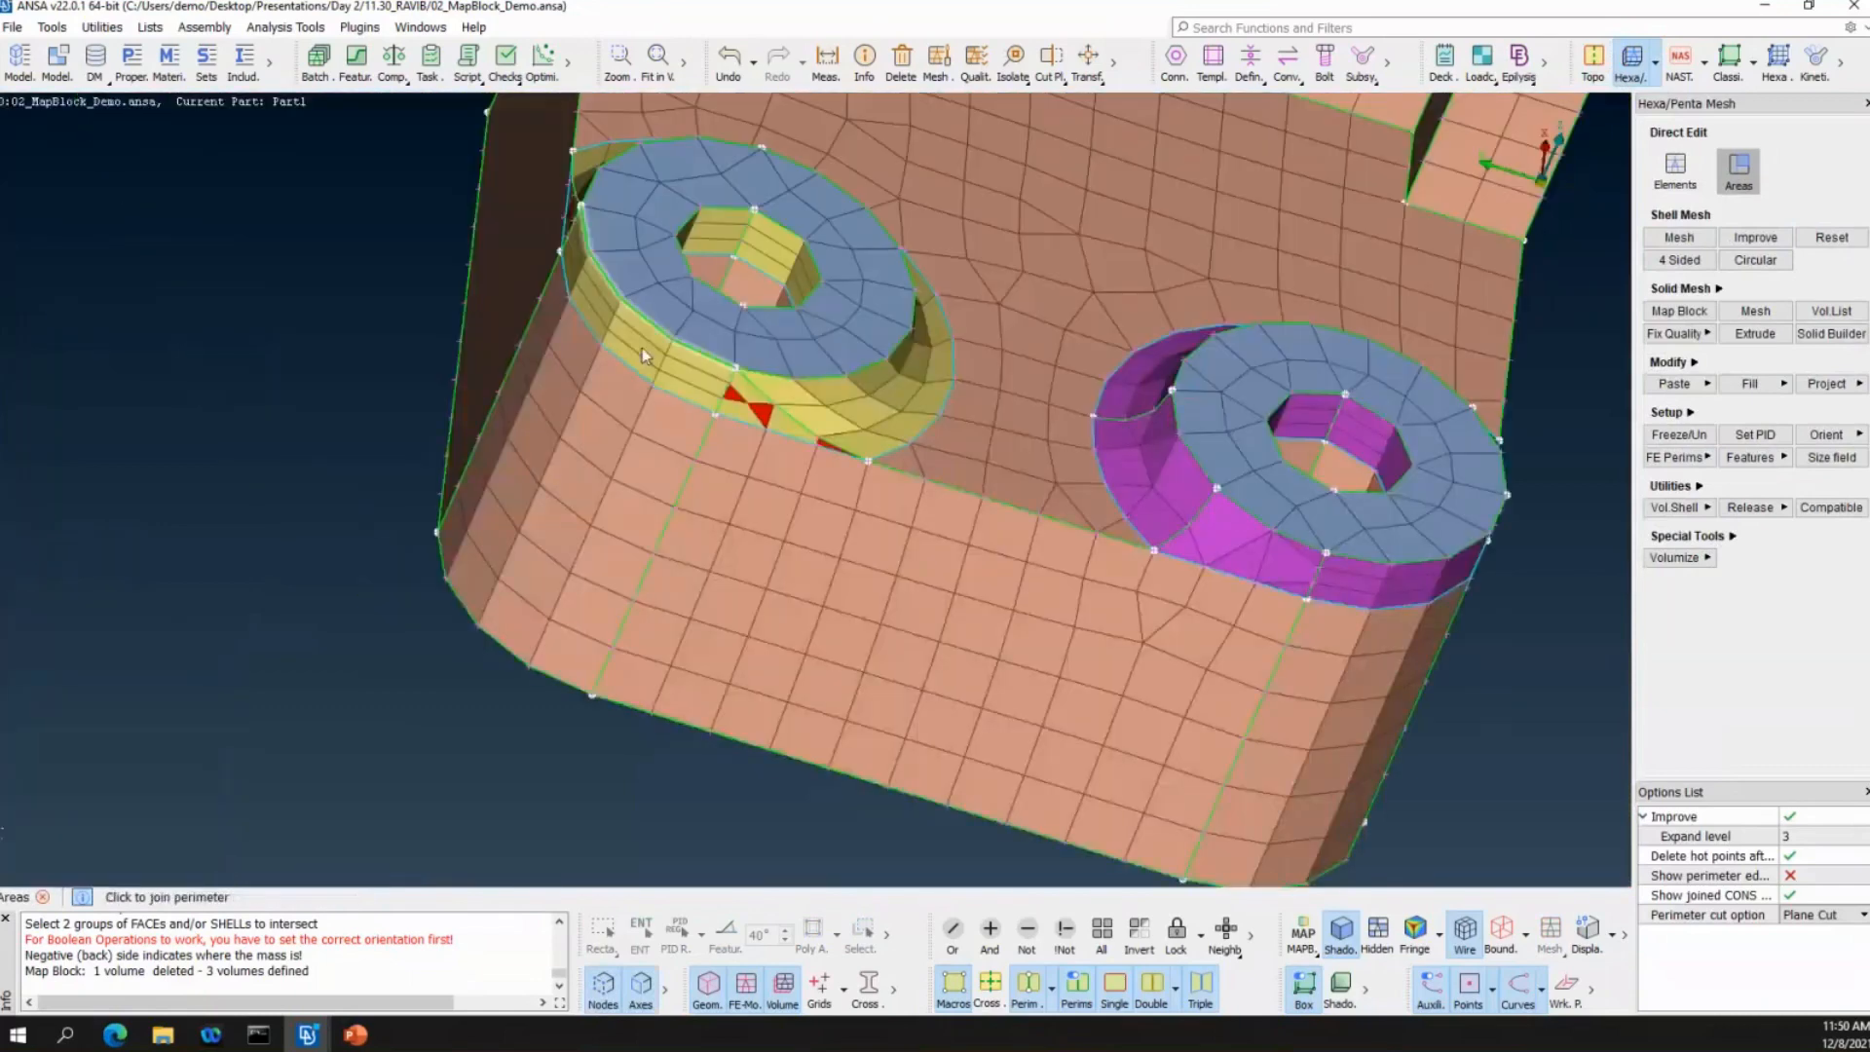
scroll(881, 454, up, 5)
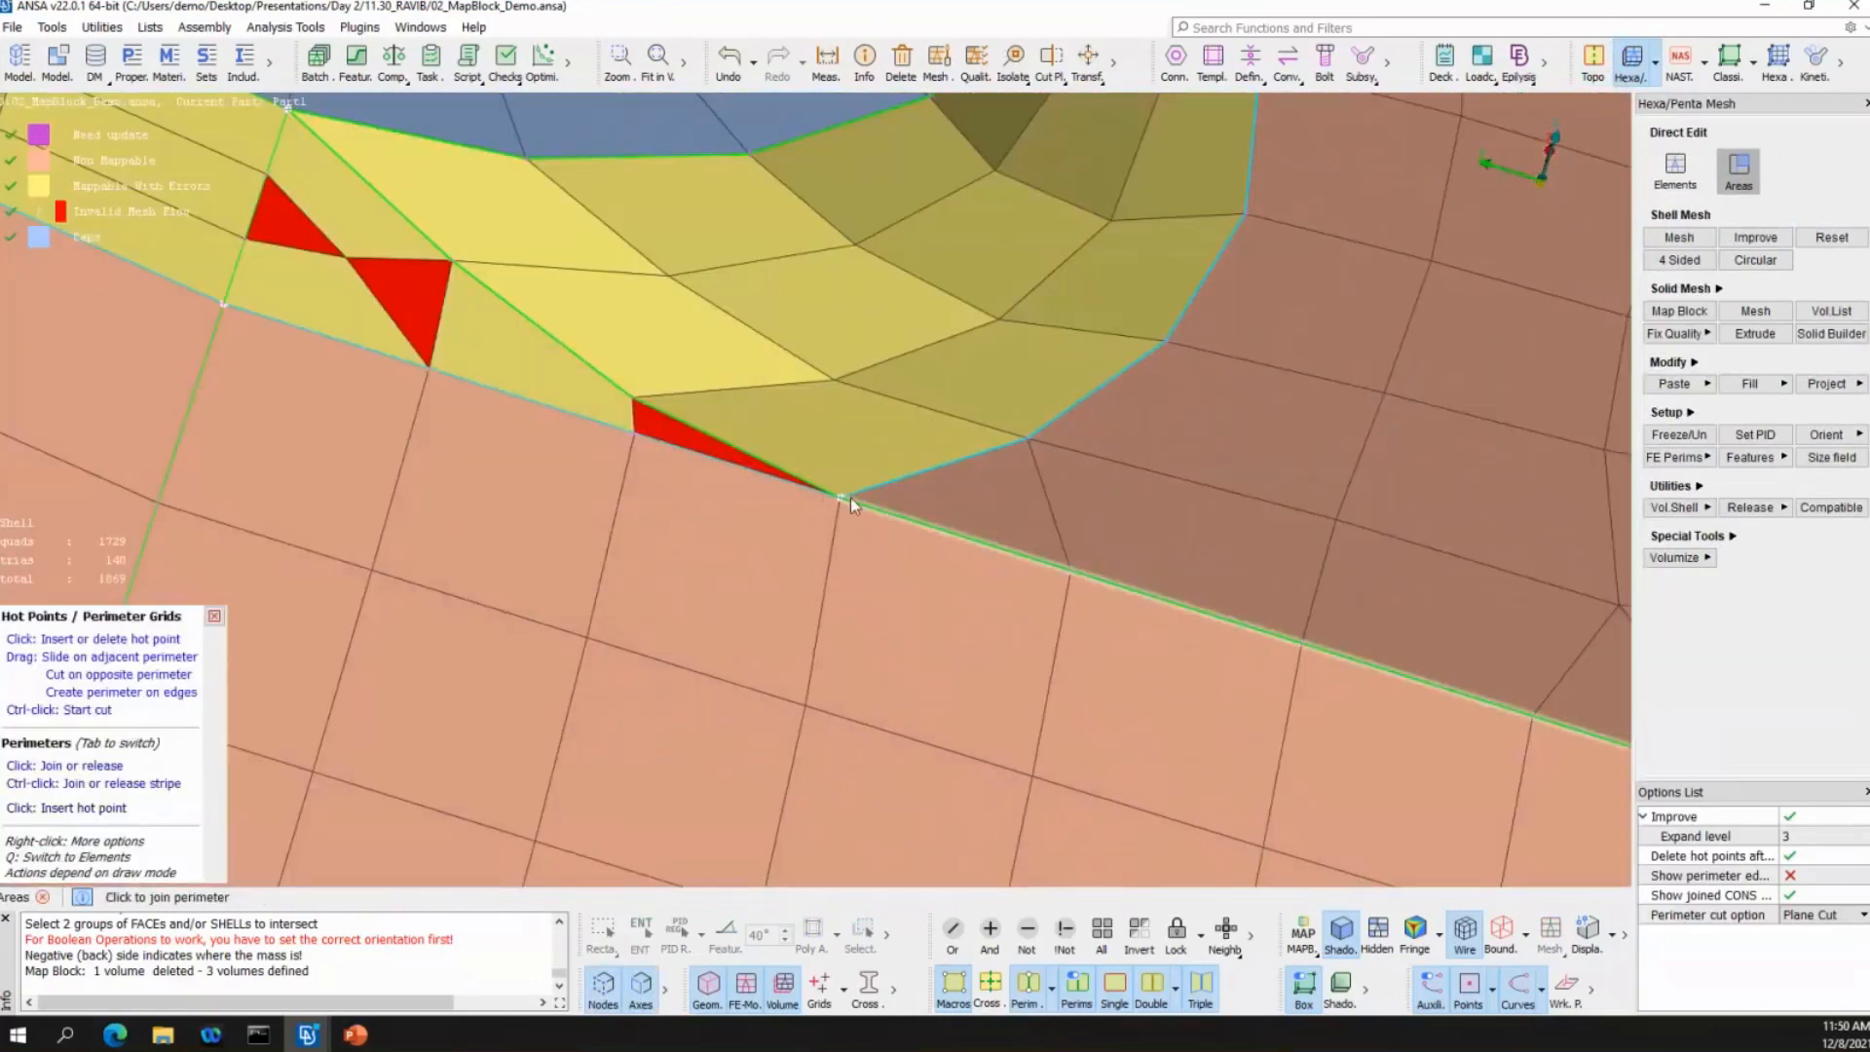
drag(839, 499, 772, 151)
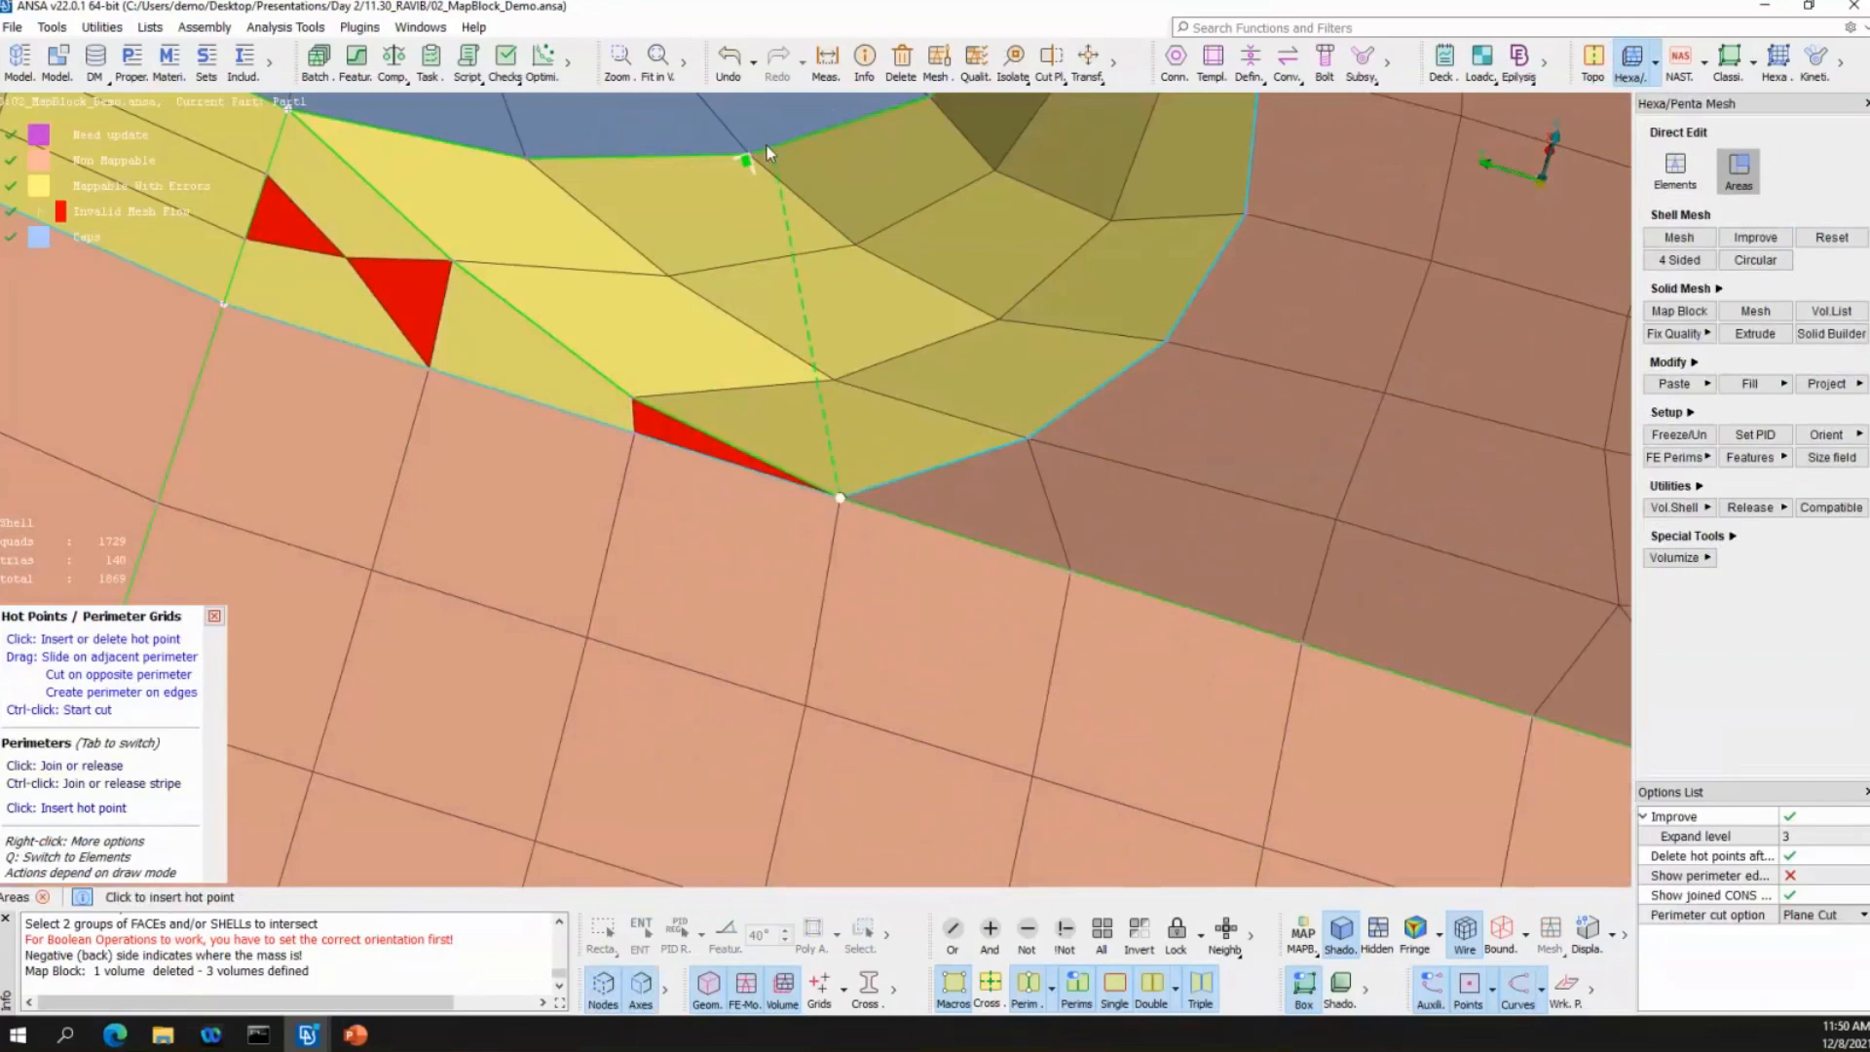
click(602, 361)
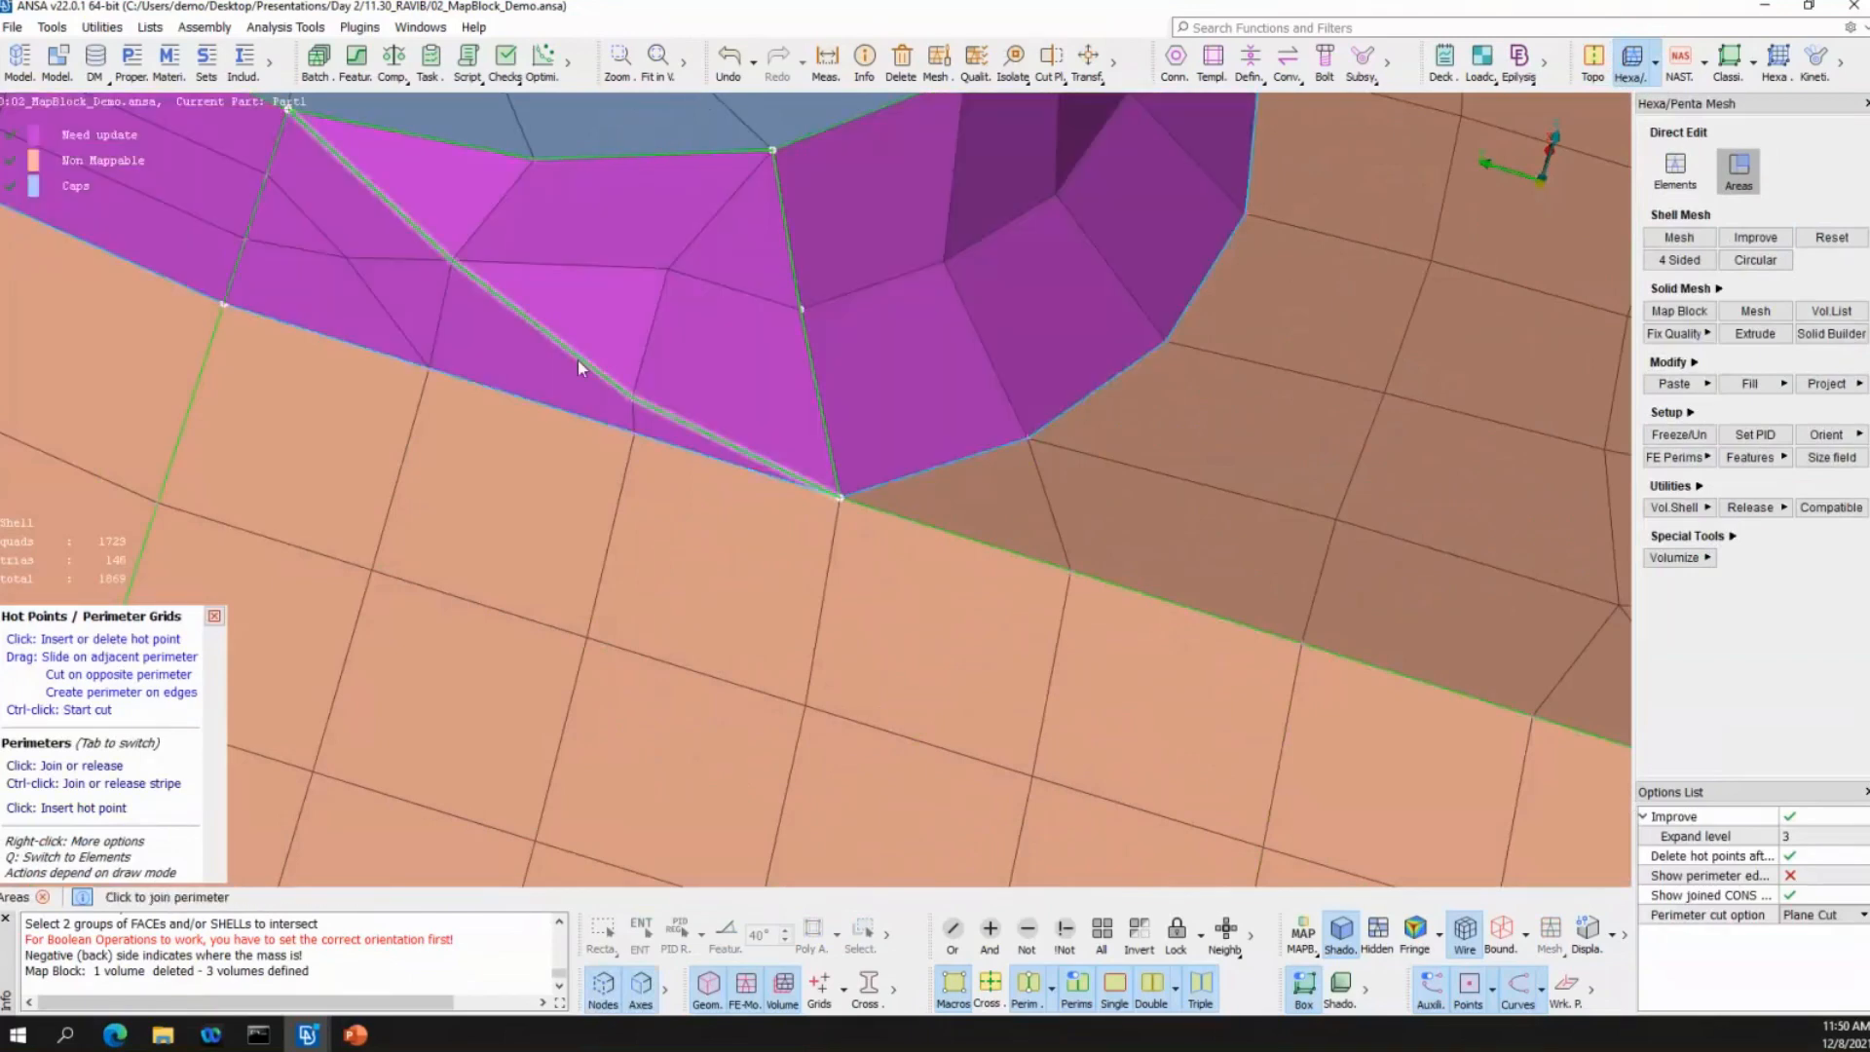
click(798, 310)
Cut the remaining side of the second boss from base corner to cap edge and join its diagonal perimeter.
scroll(921, 413, down, 5)
ctrl+drag(920, 413, 847, 251)
scroll(775, 406, up, 5)
click(923, 382)
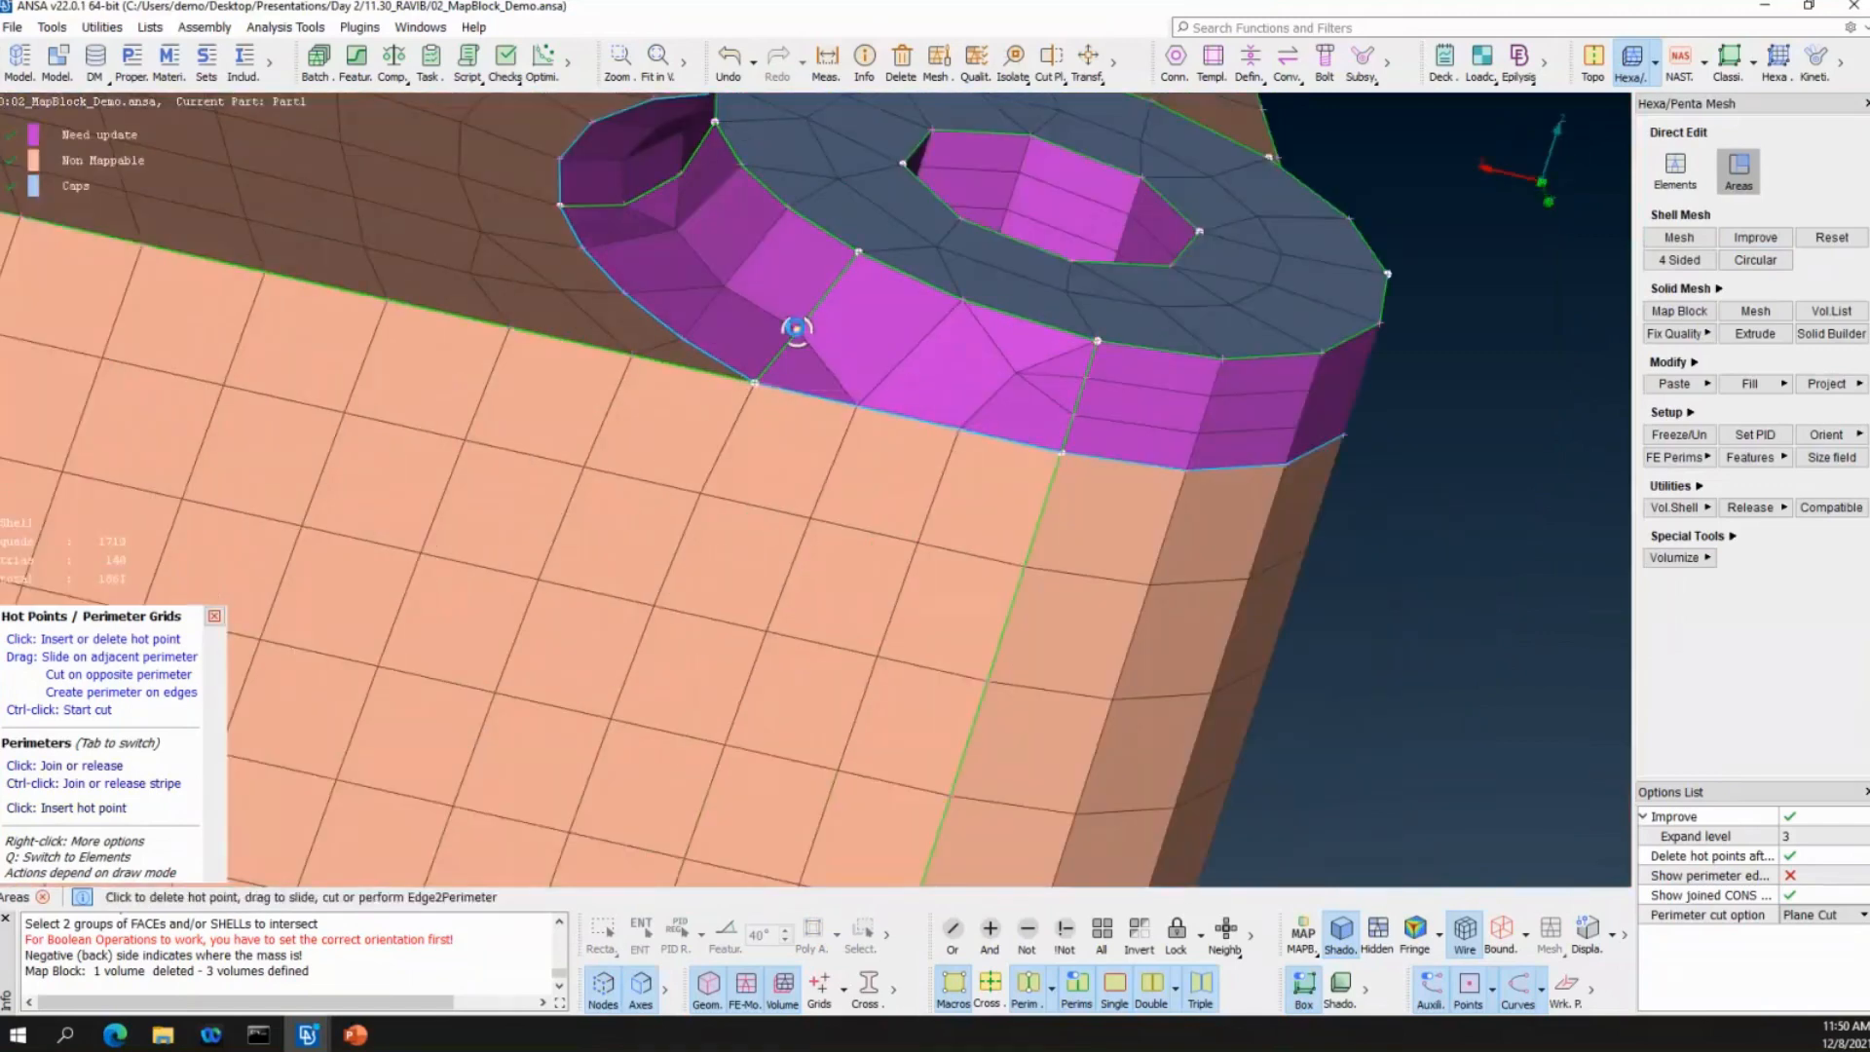
Delete the middle hot point of the cut on the second boss's side and hide the Caps.
click(796, 329)
scroll(998, 419, down, 5)
ctrl+drag(998, 419, 959, 414)
click(11, 185)
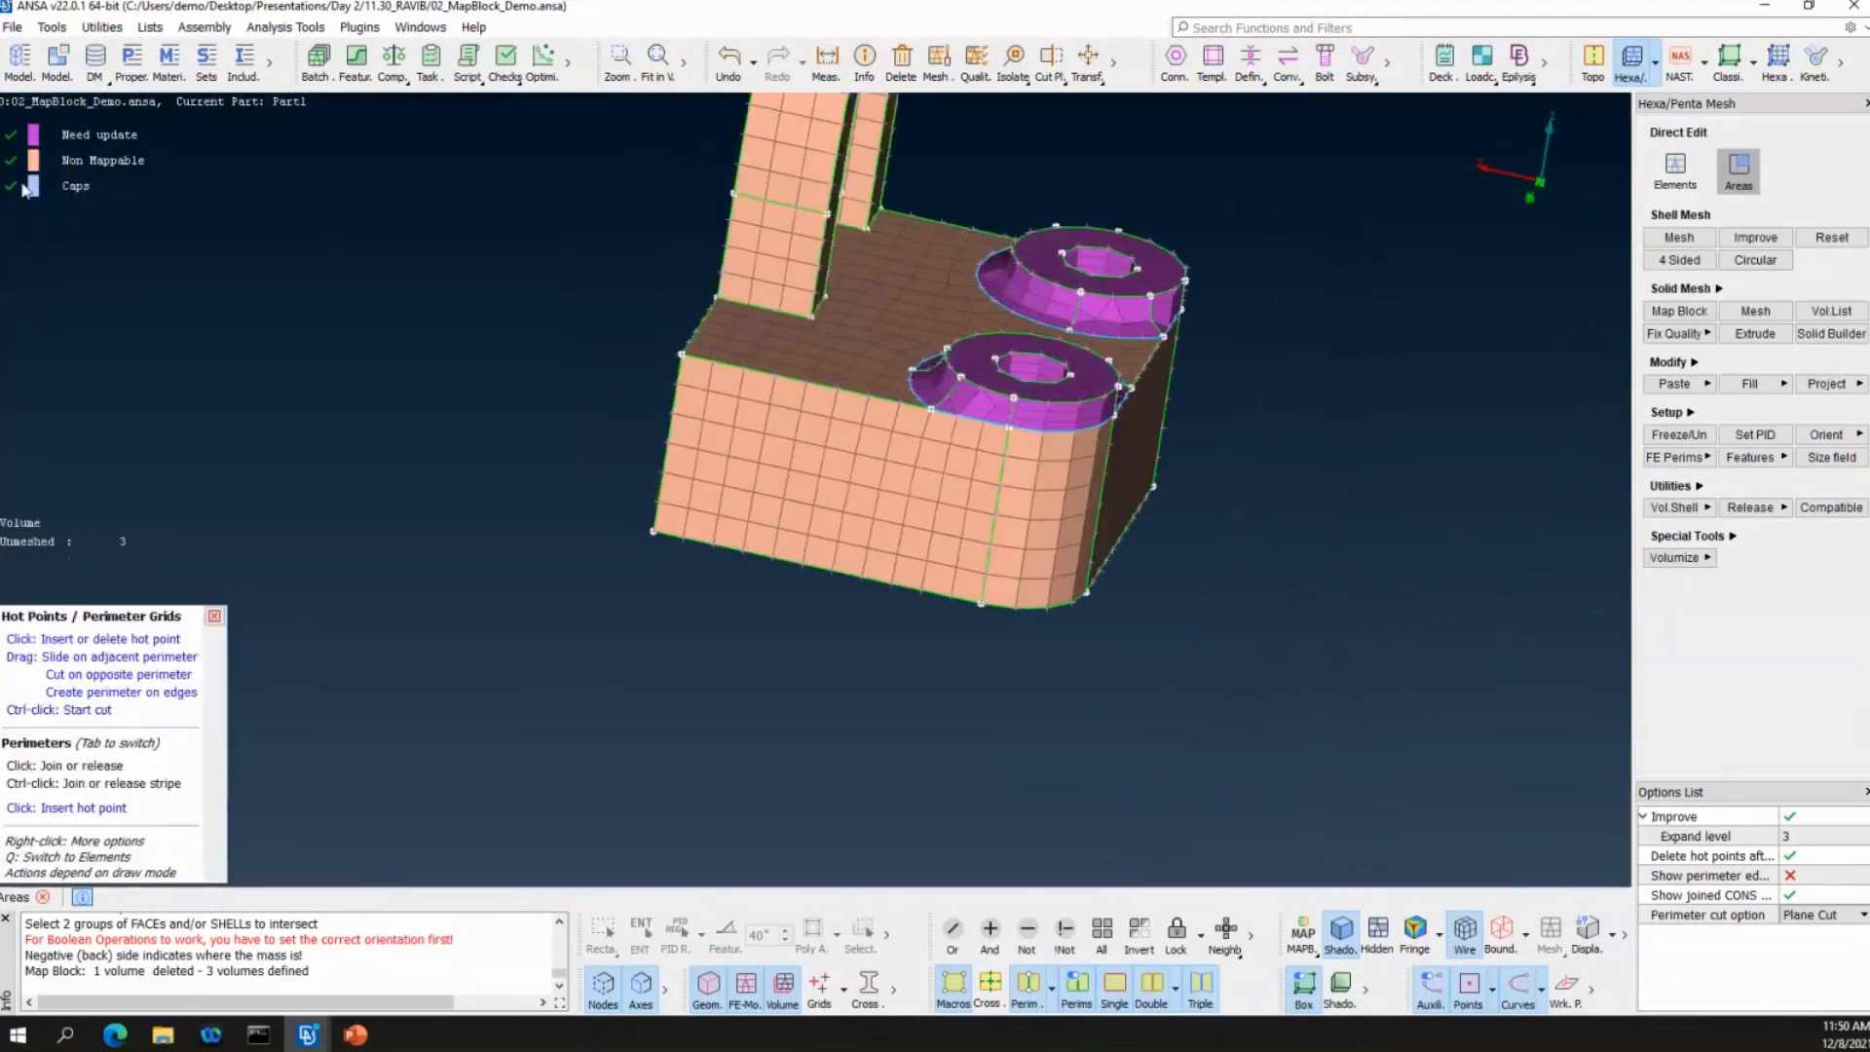
Update the Map Block volumes marked Need update and hide the Ready to Mesh volumes.
right_click(83, 146)
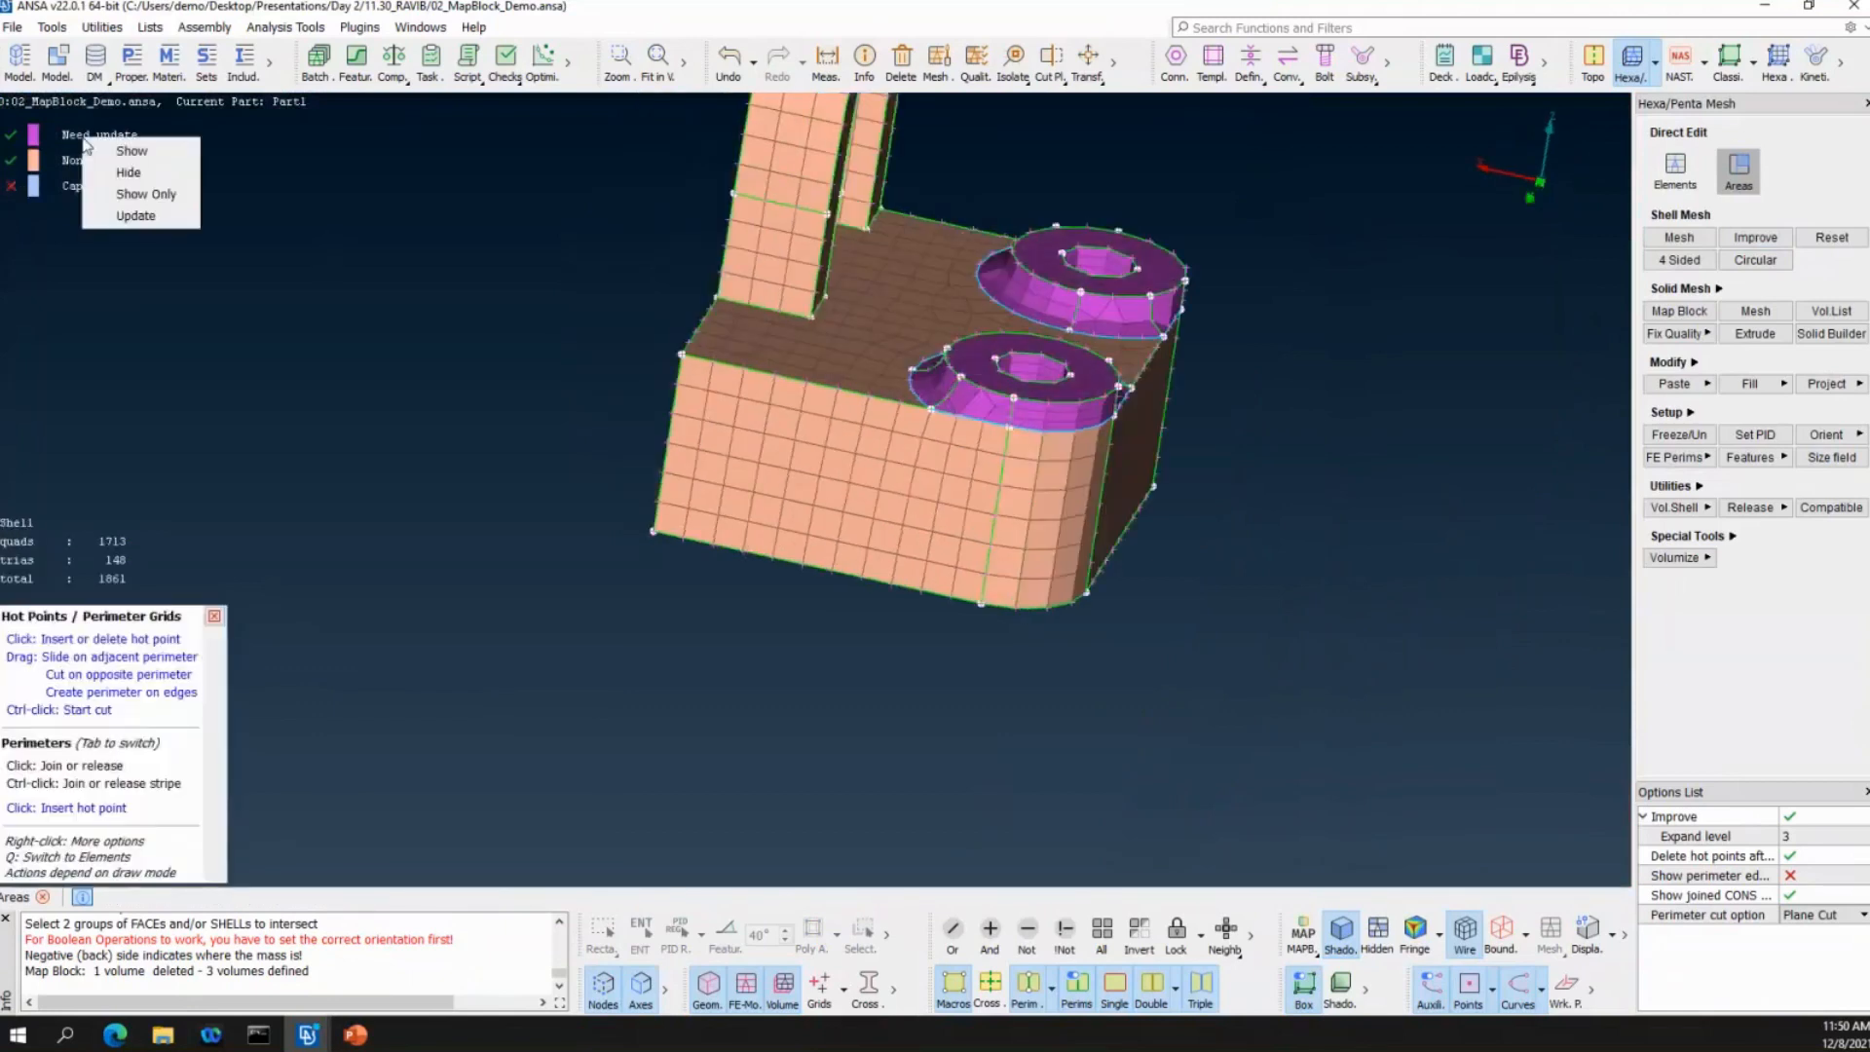
click(128, 215)
ctrl+drag(851, 487, 912, 413)
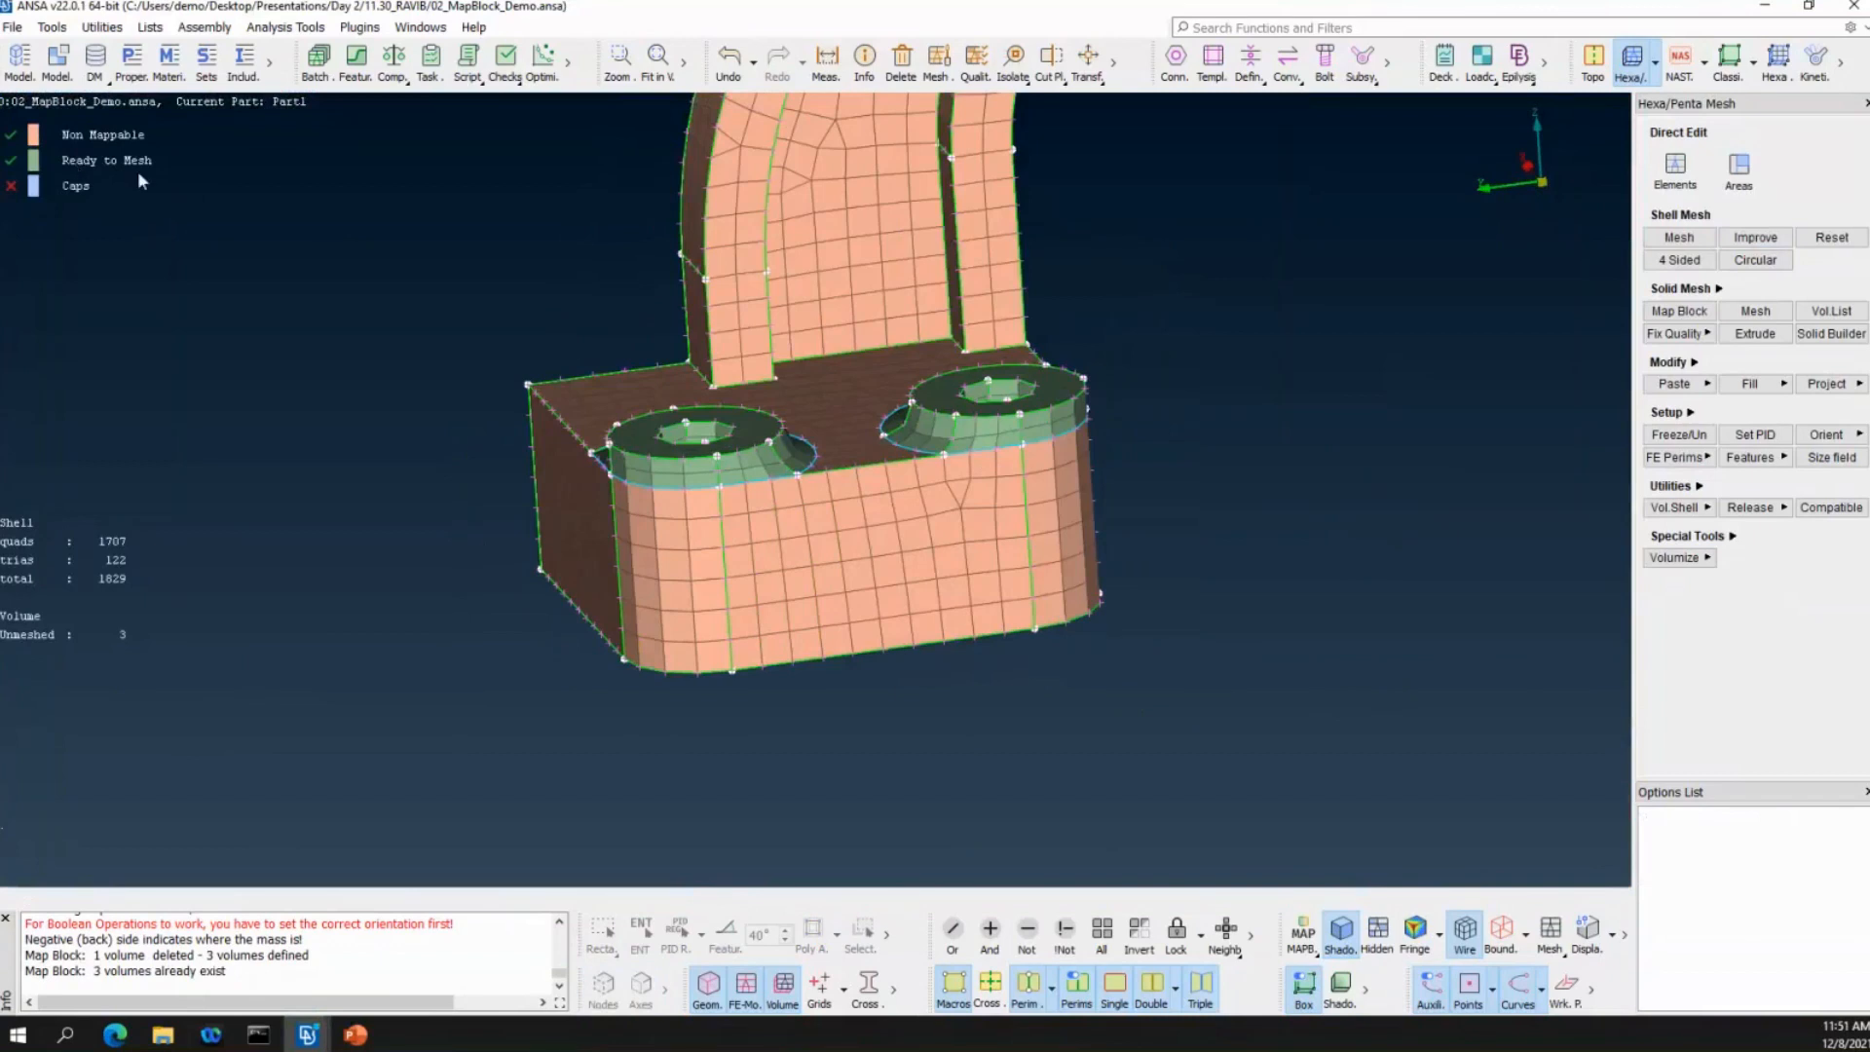
right_click(113, 160)
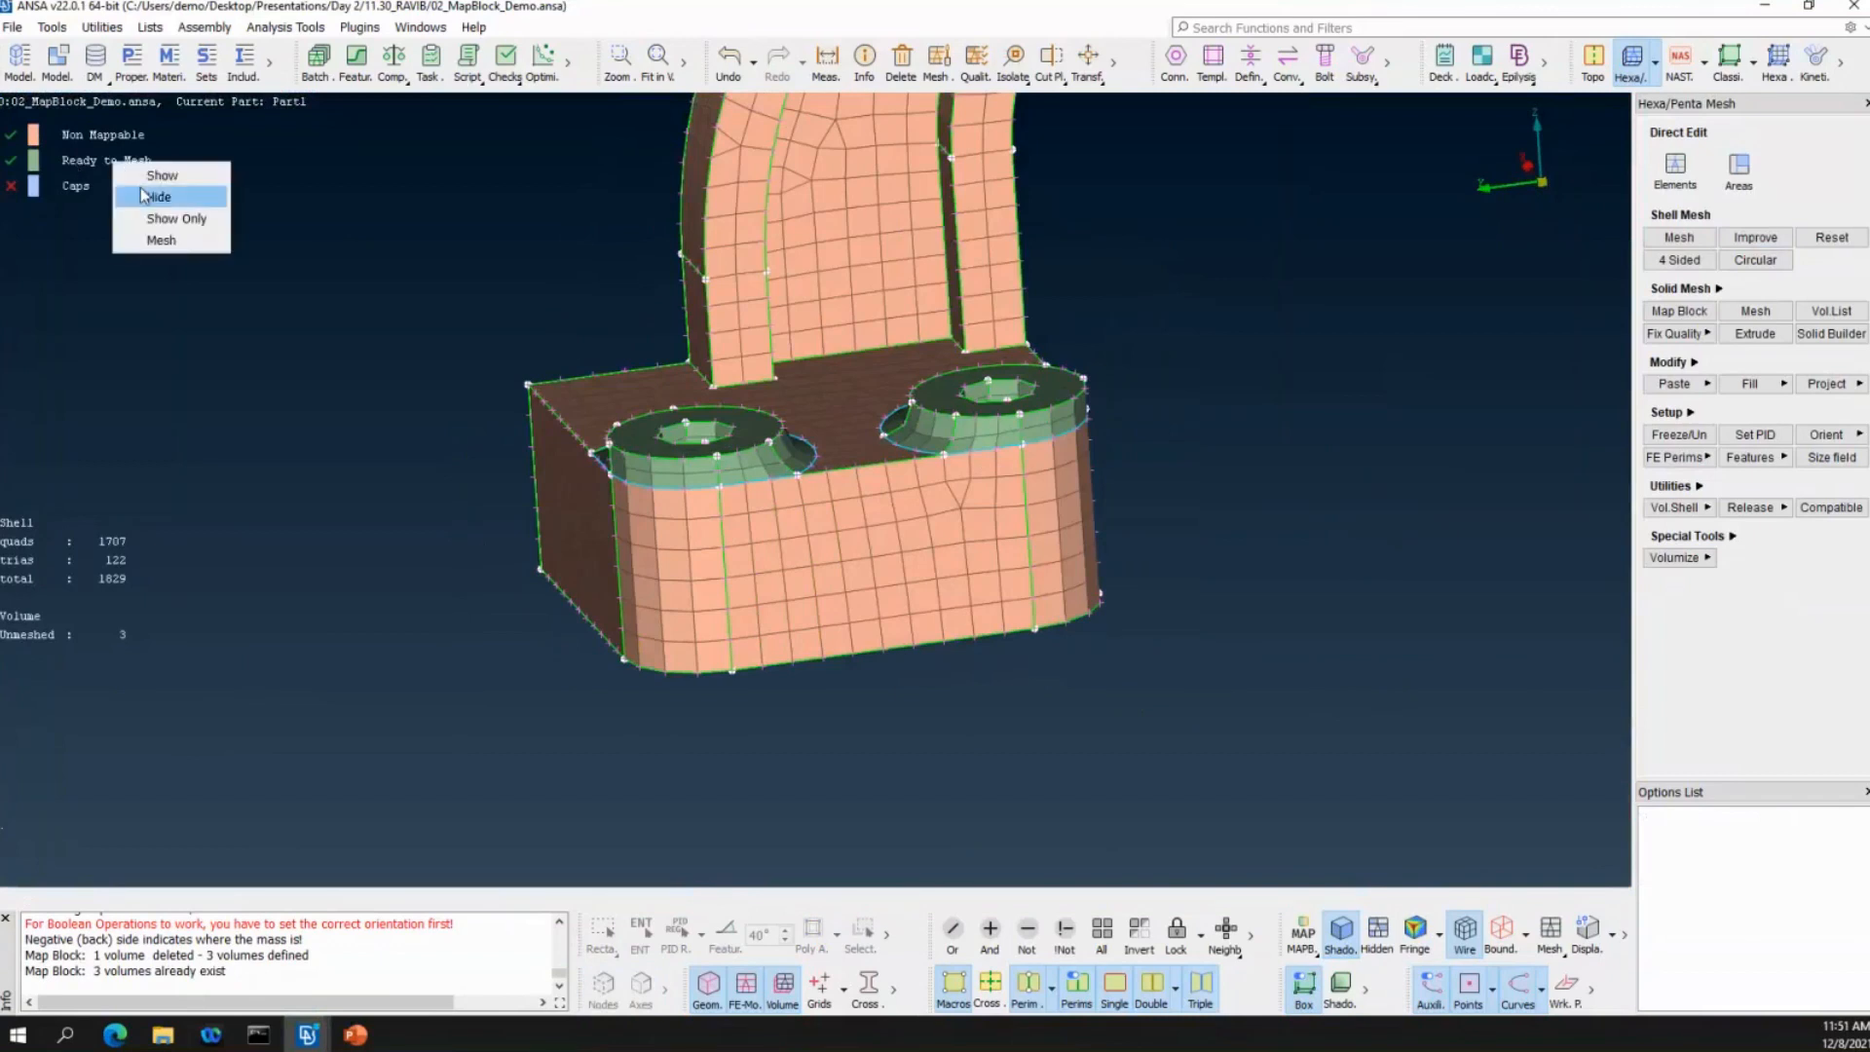
click(155, 194)
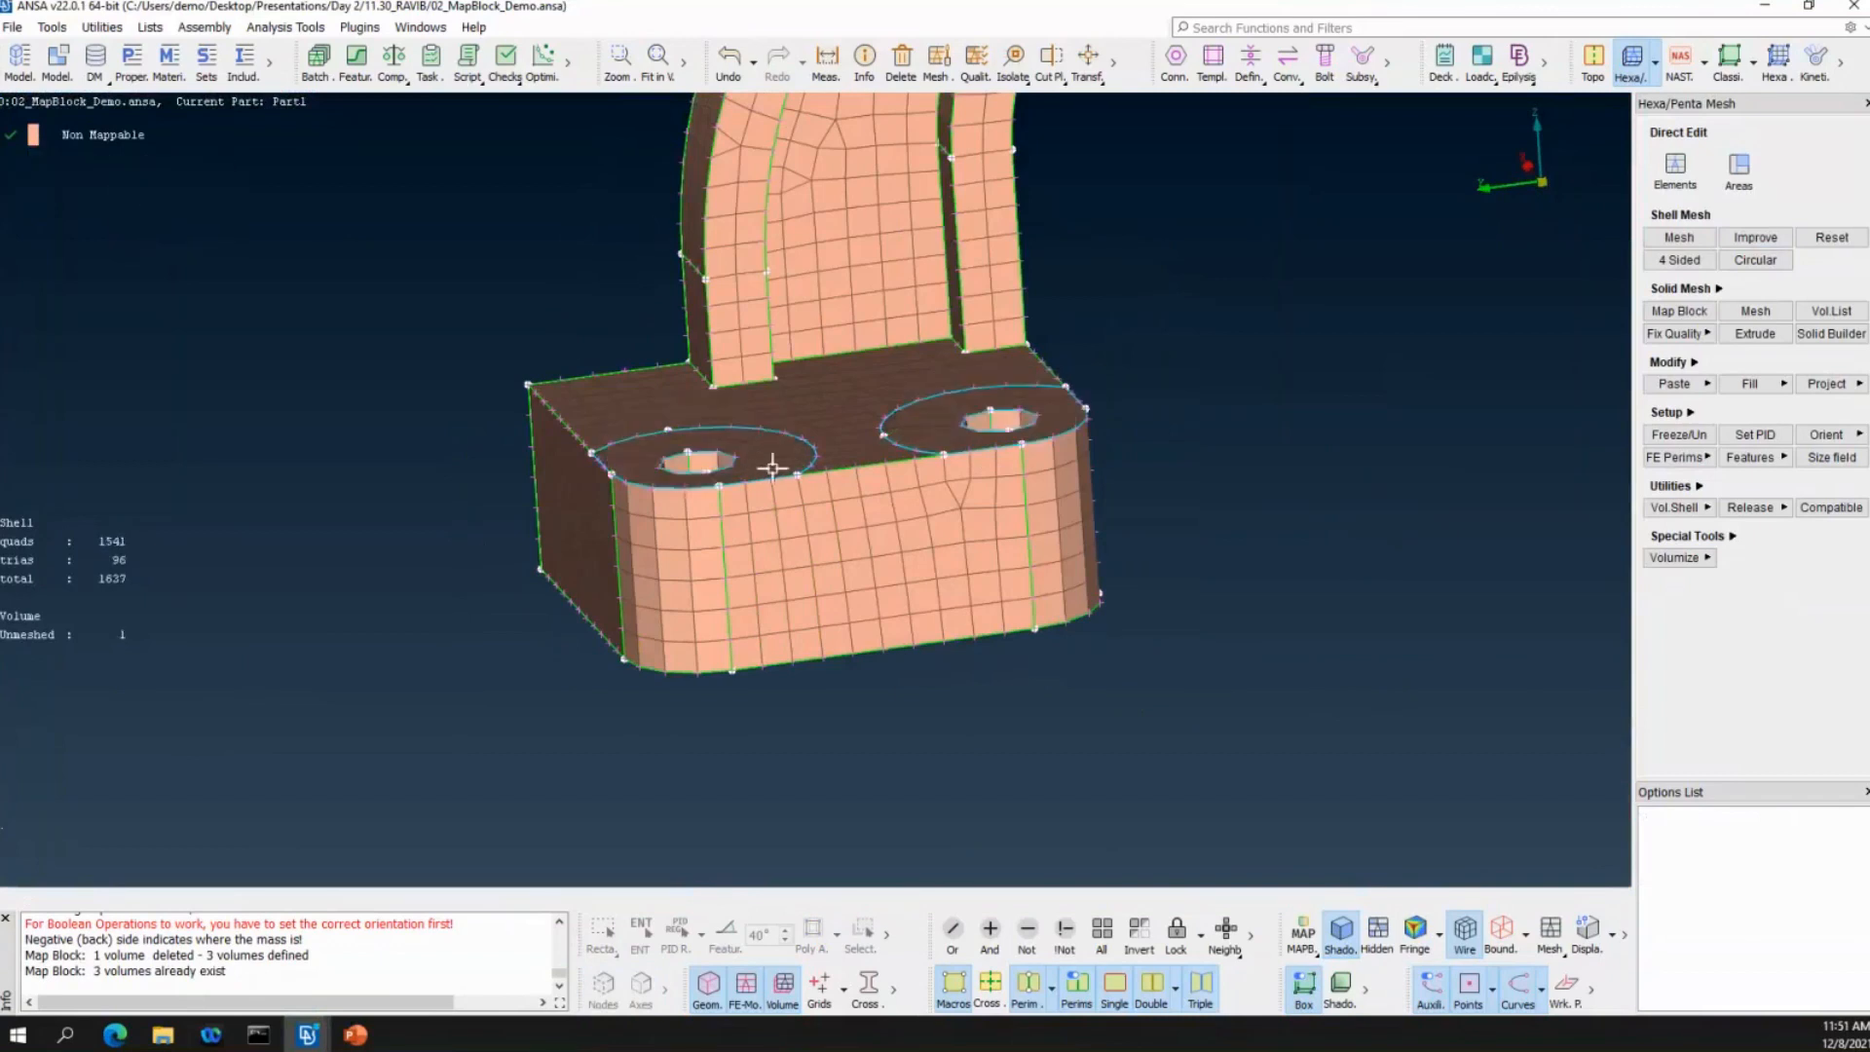
In Topo mode, cut the large flat side face between the two corners where the arm meets the base.
ctrl+middle_drag(940, 355, 932, 487)
ctrl+drag(933, 487, 663, 289)
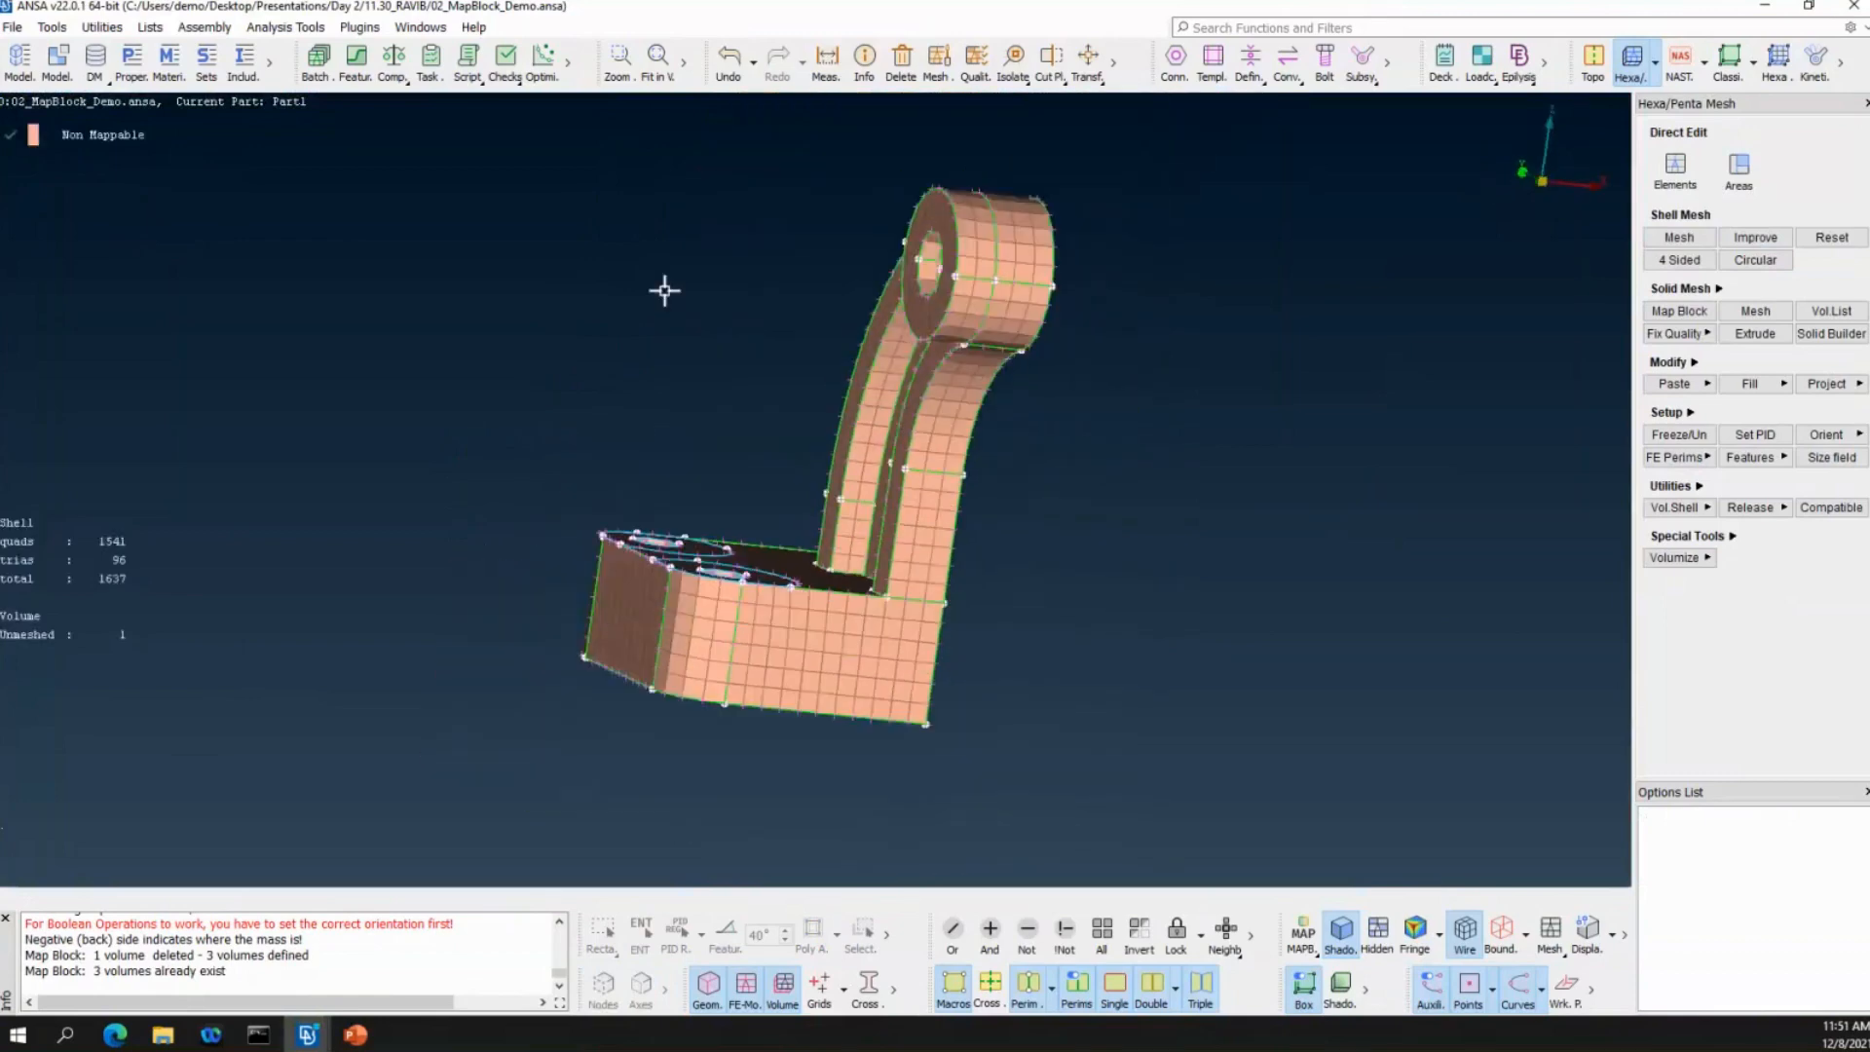
ctrl+drag(776, 660, 834, 500)
ctrl+drag(968, 555, 876, 550)
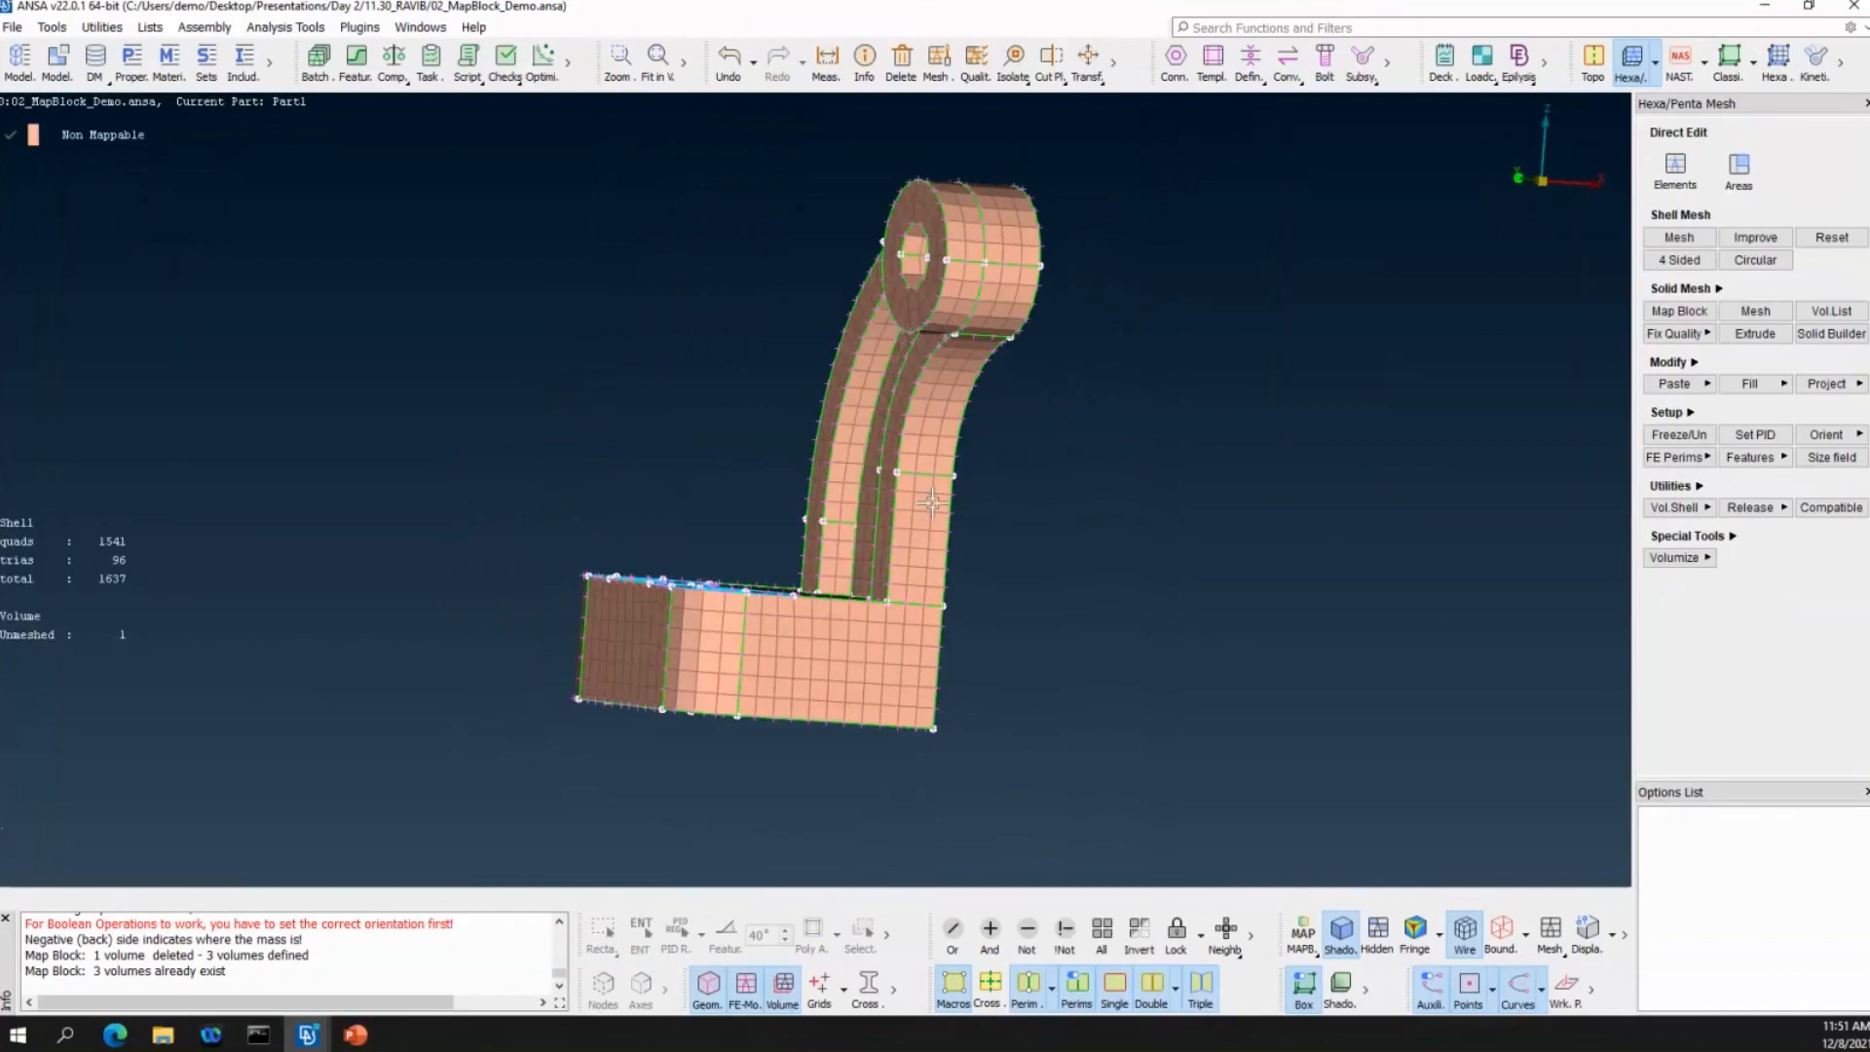
ctrl+drag(1009, 572, 1431, 346)
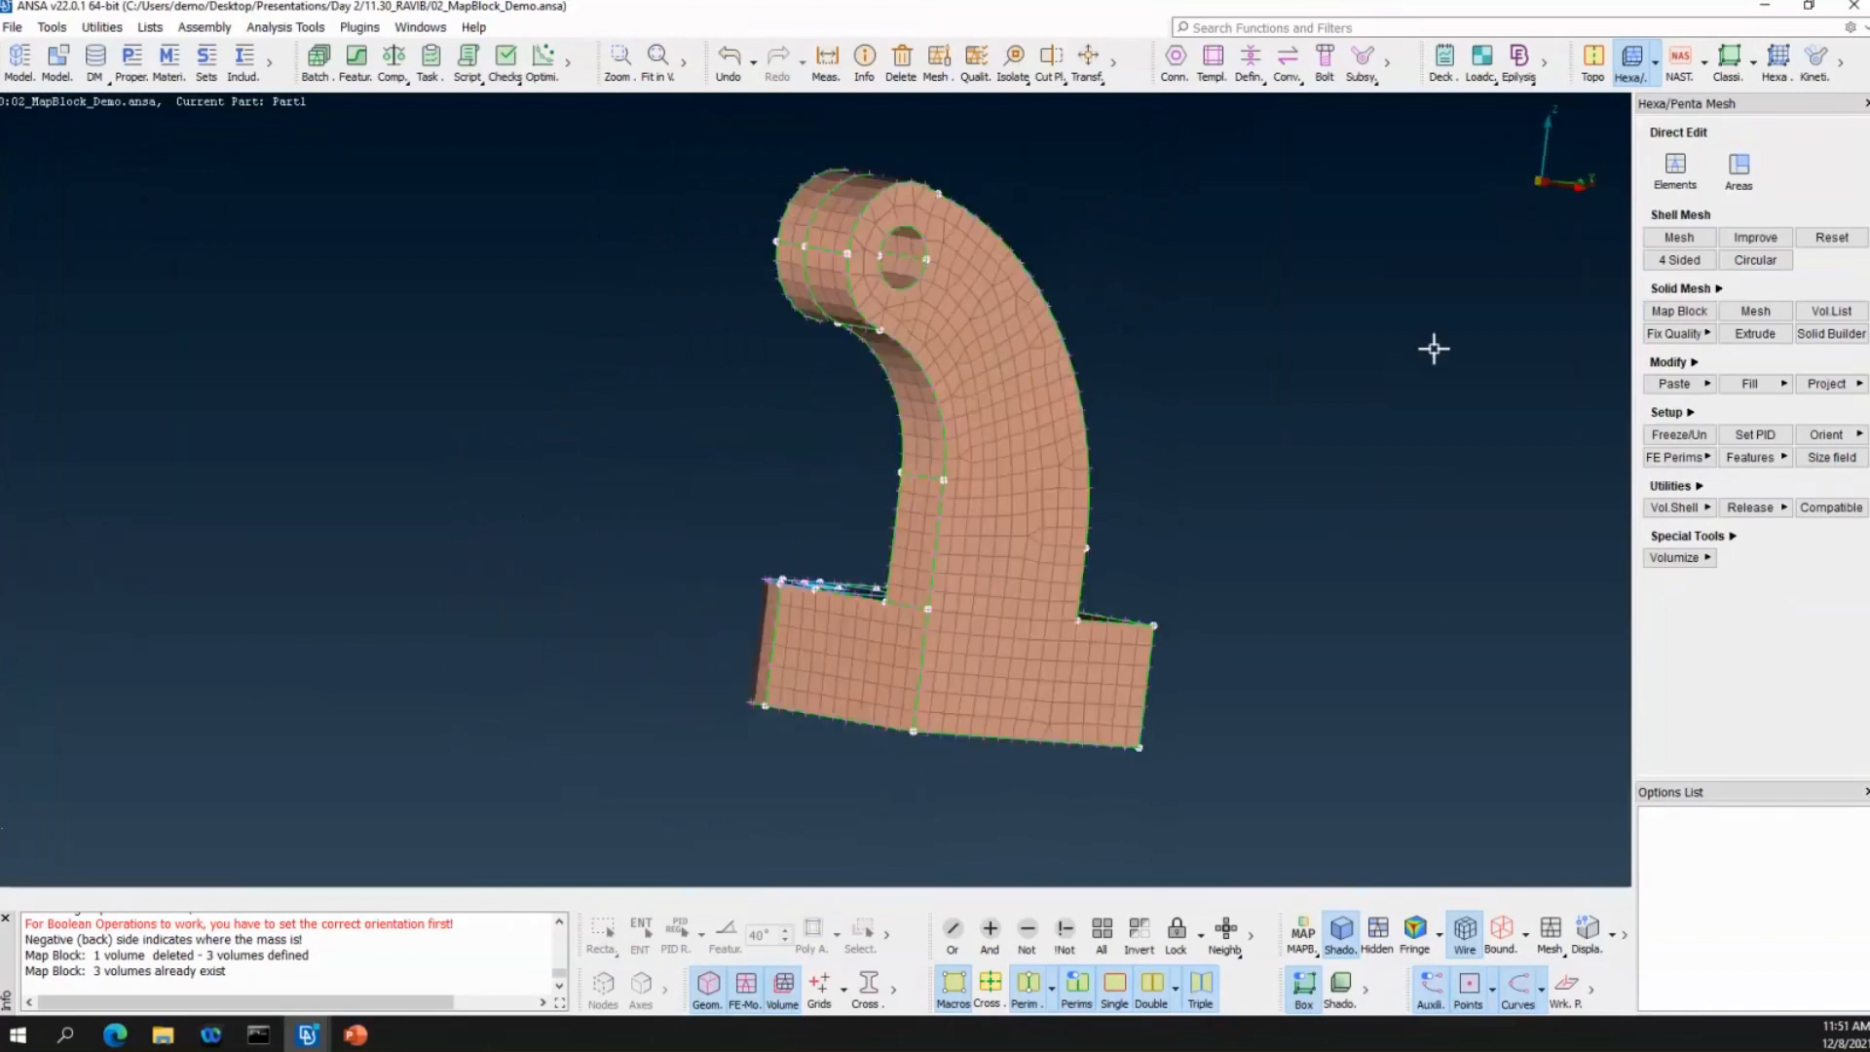
click(1593, 60)
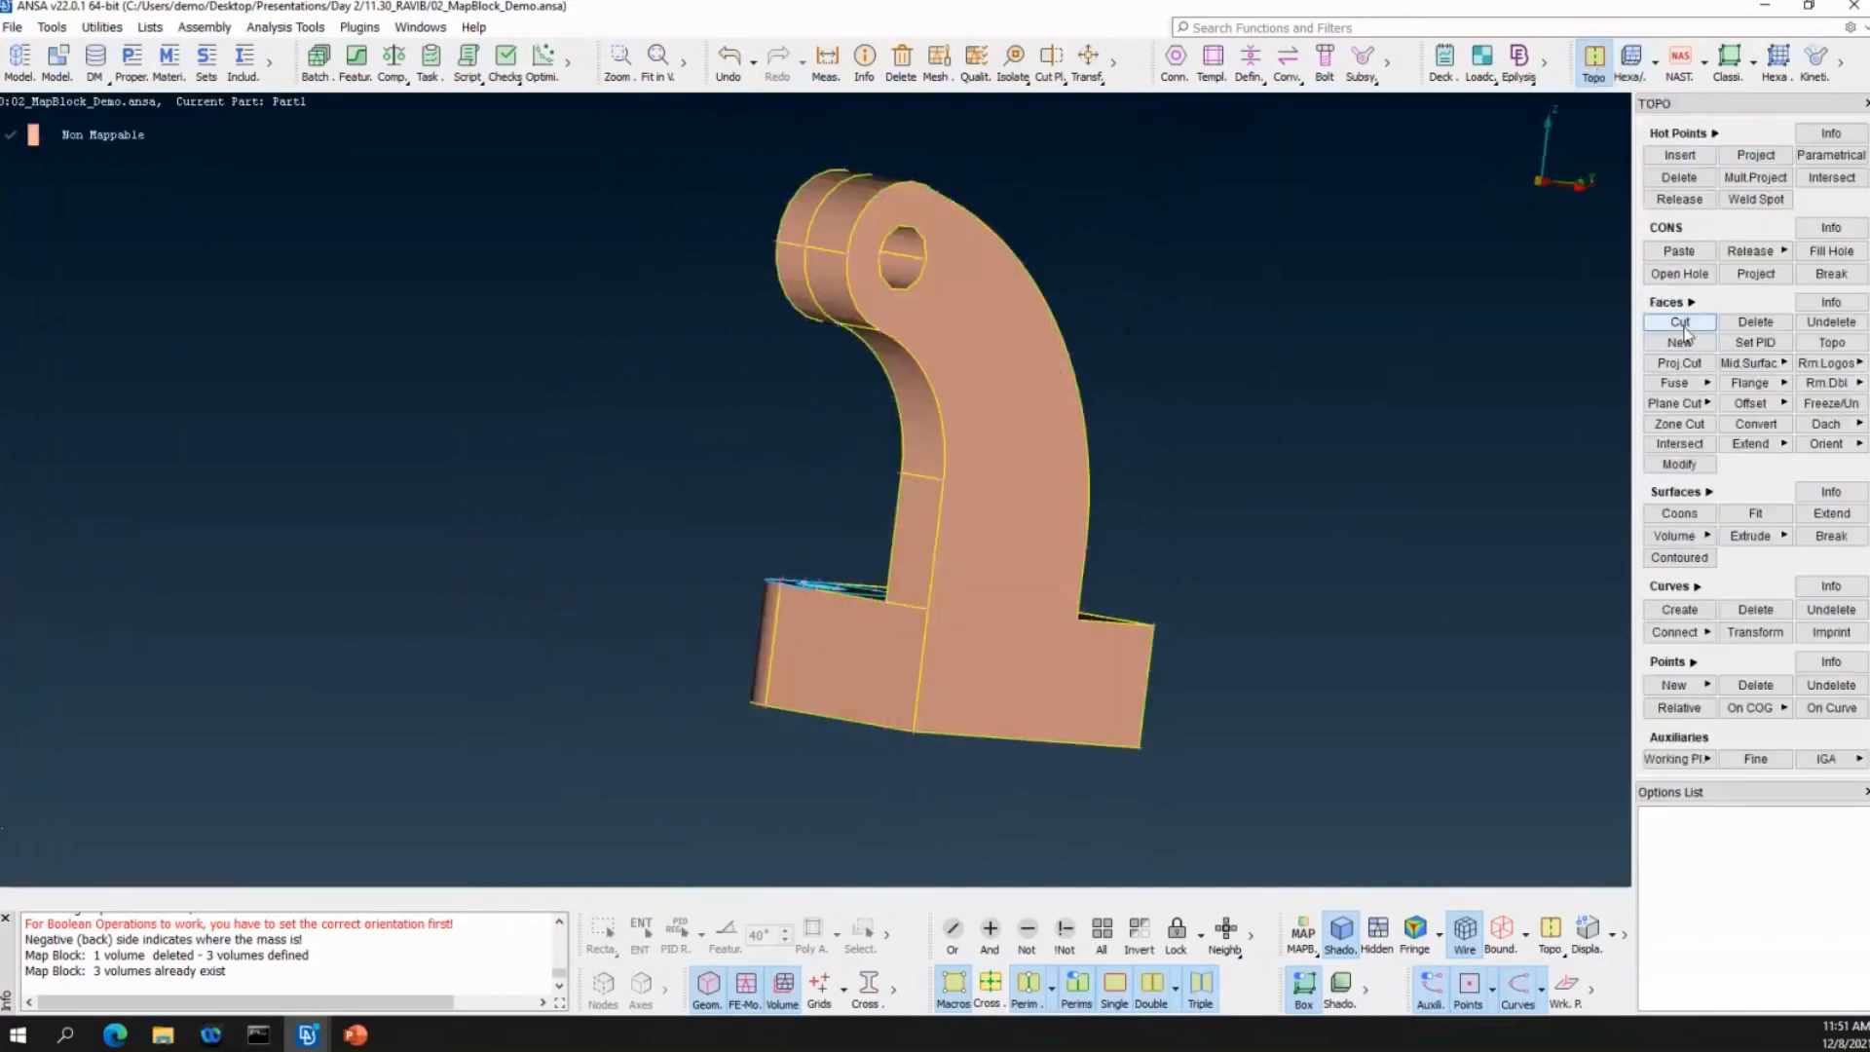
click(1680, 321)
click(931, 613)
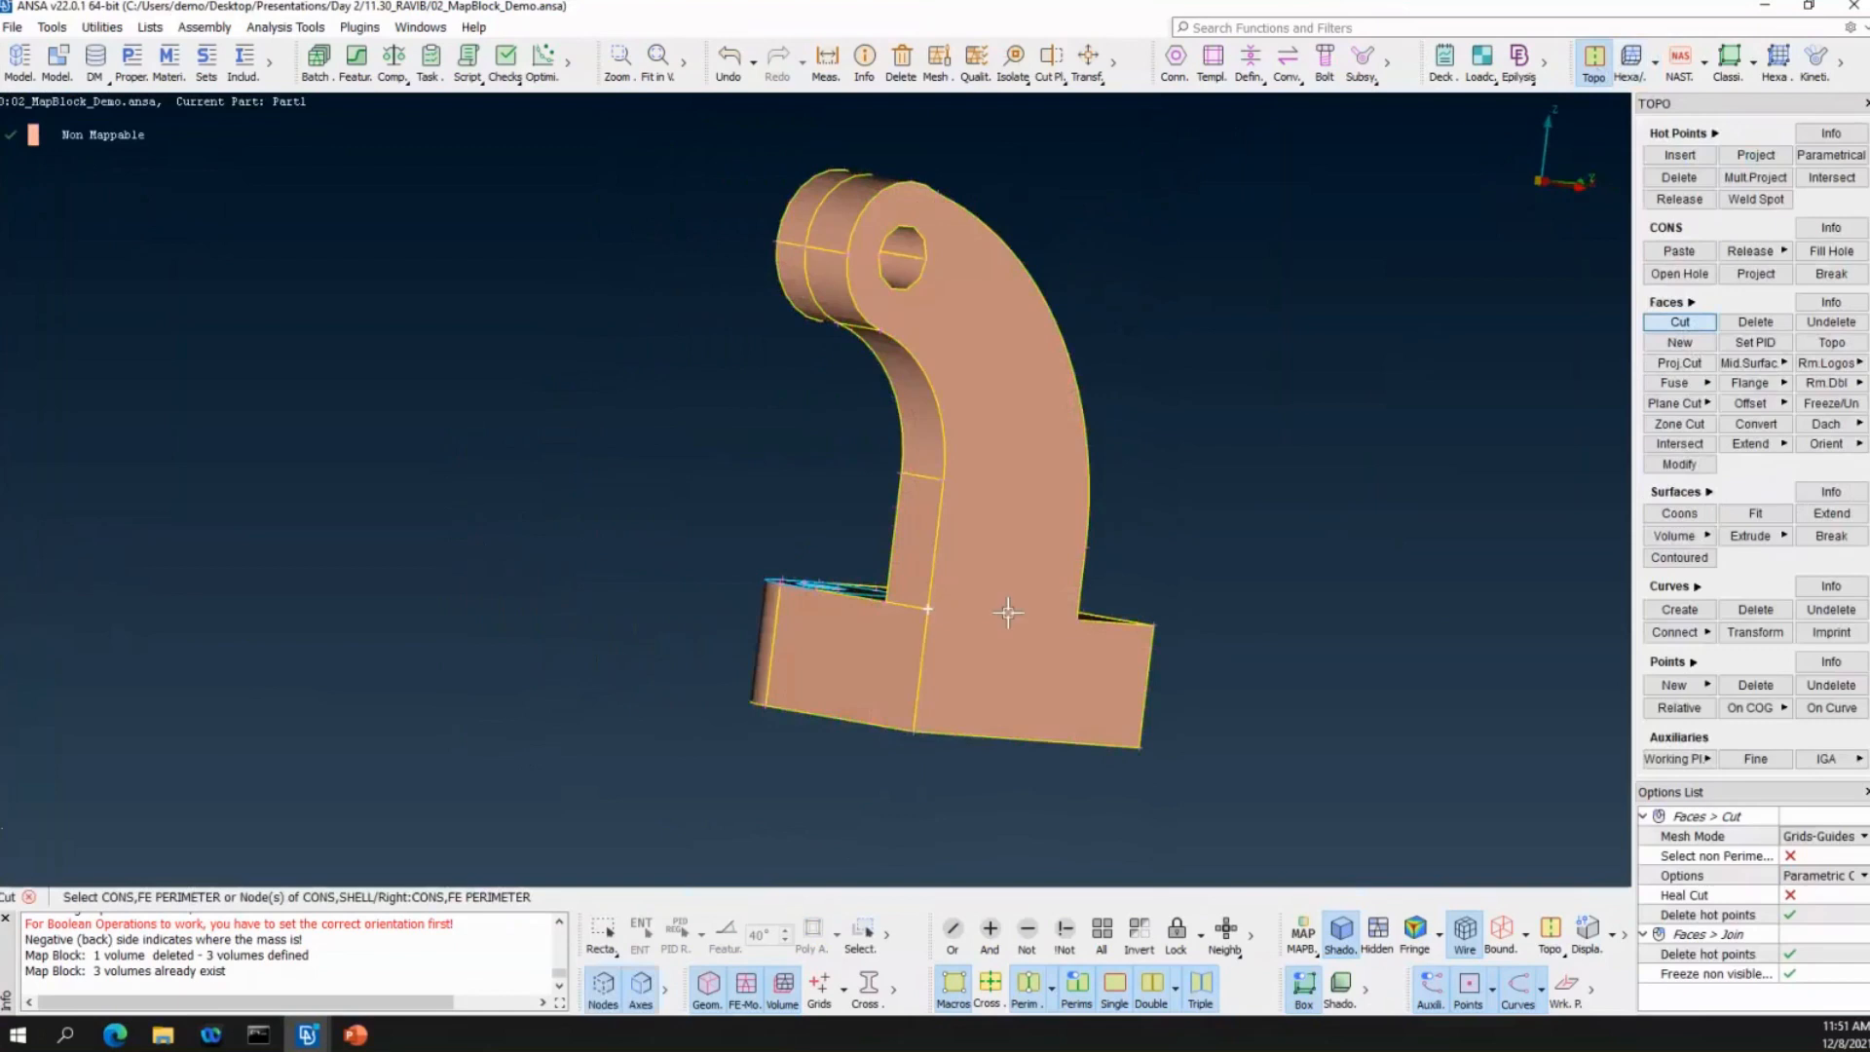
click(1073, 622)
Hide the arm's faces so only the base block's faces stay displayed.
ctrl+drag(939, 640, 991, 863)
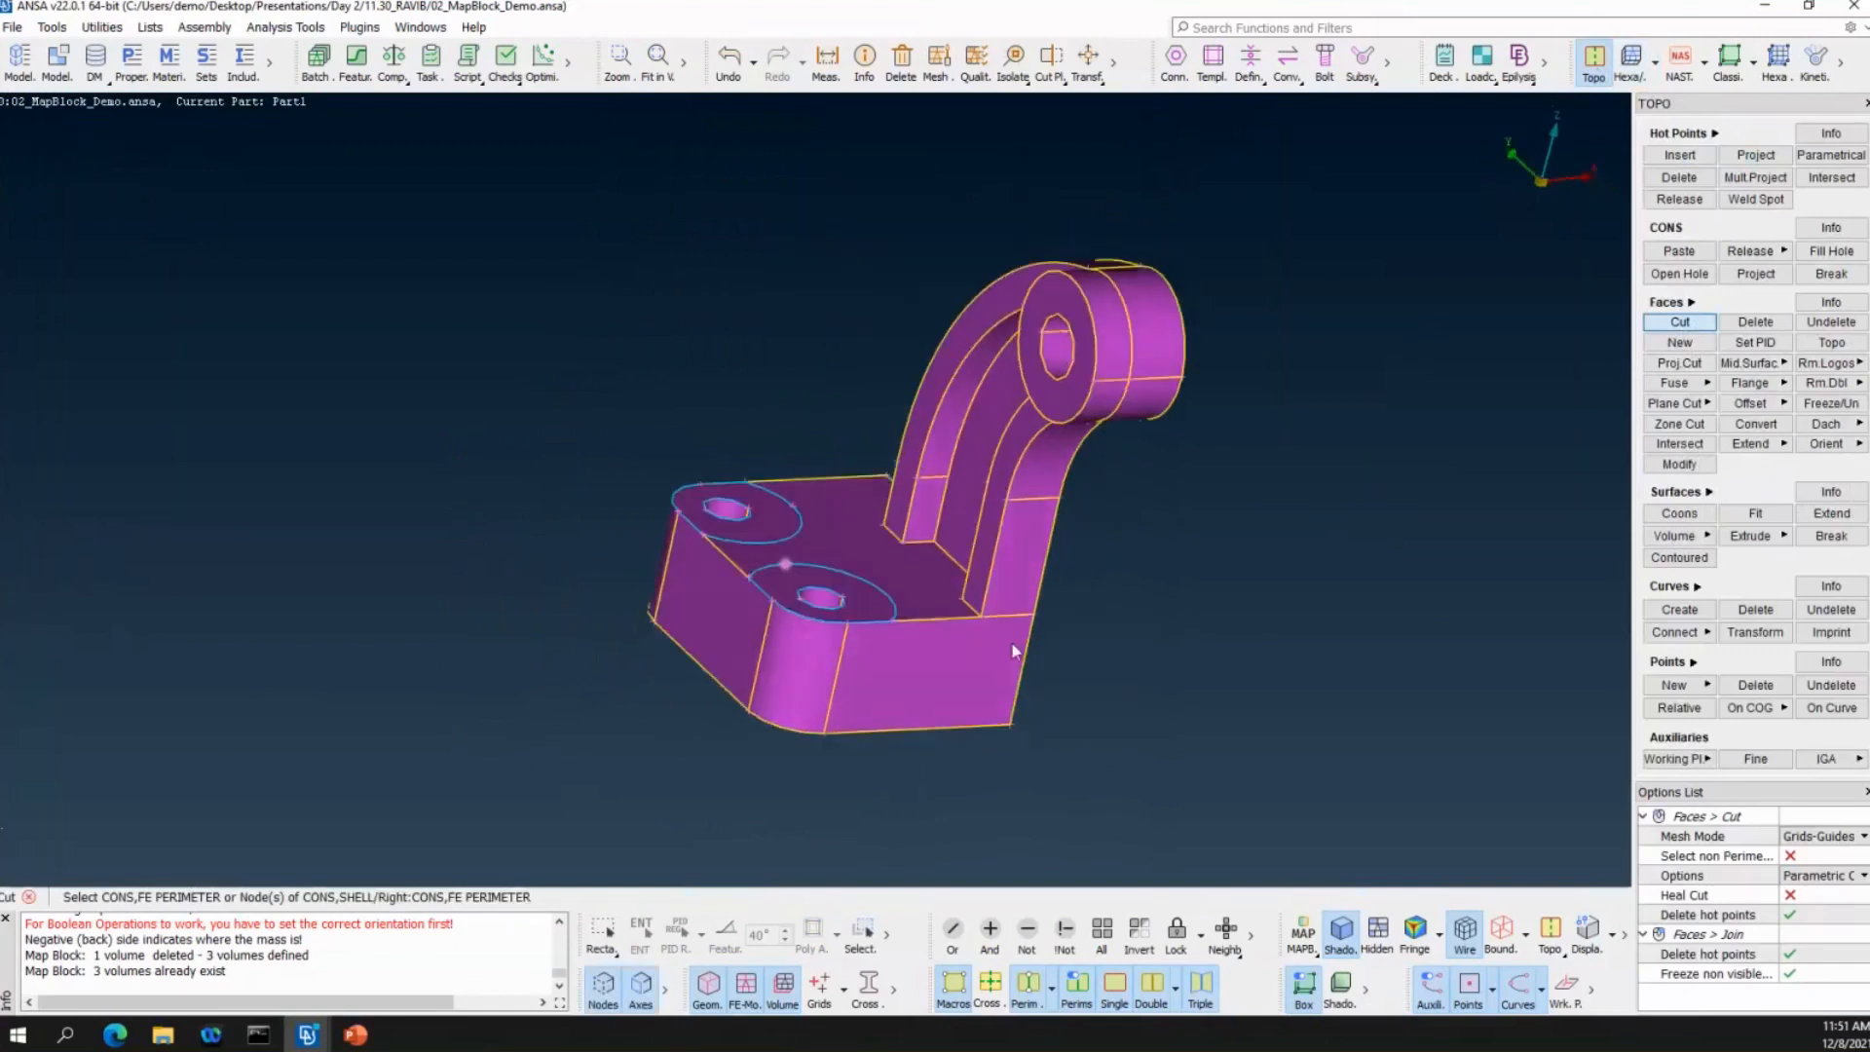
click(1064, 933)
ctrl+drag(754, 837, 742, 782)
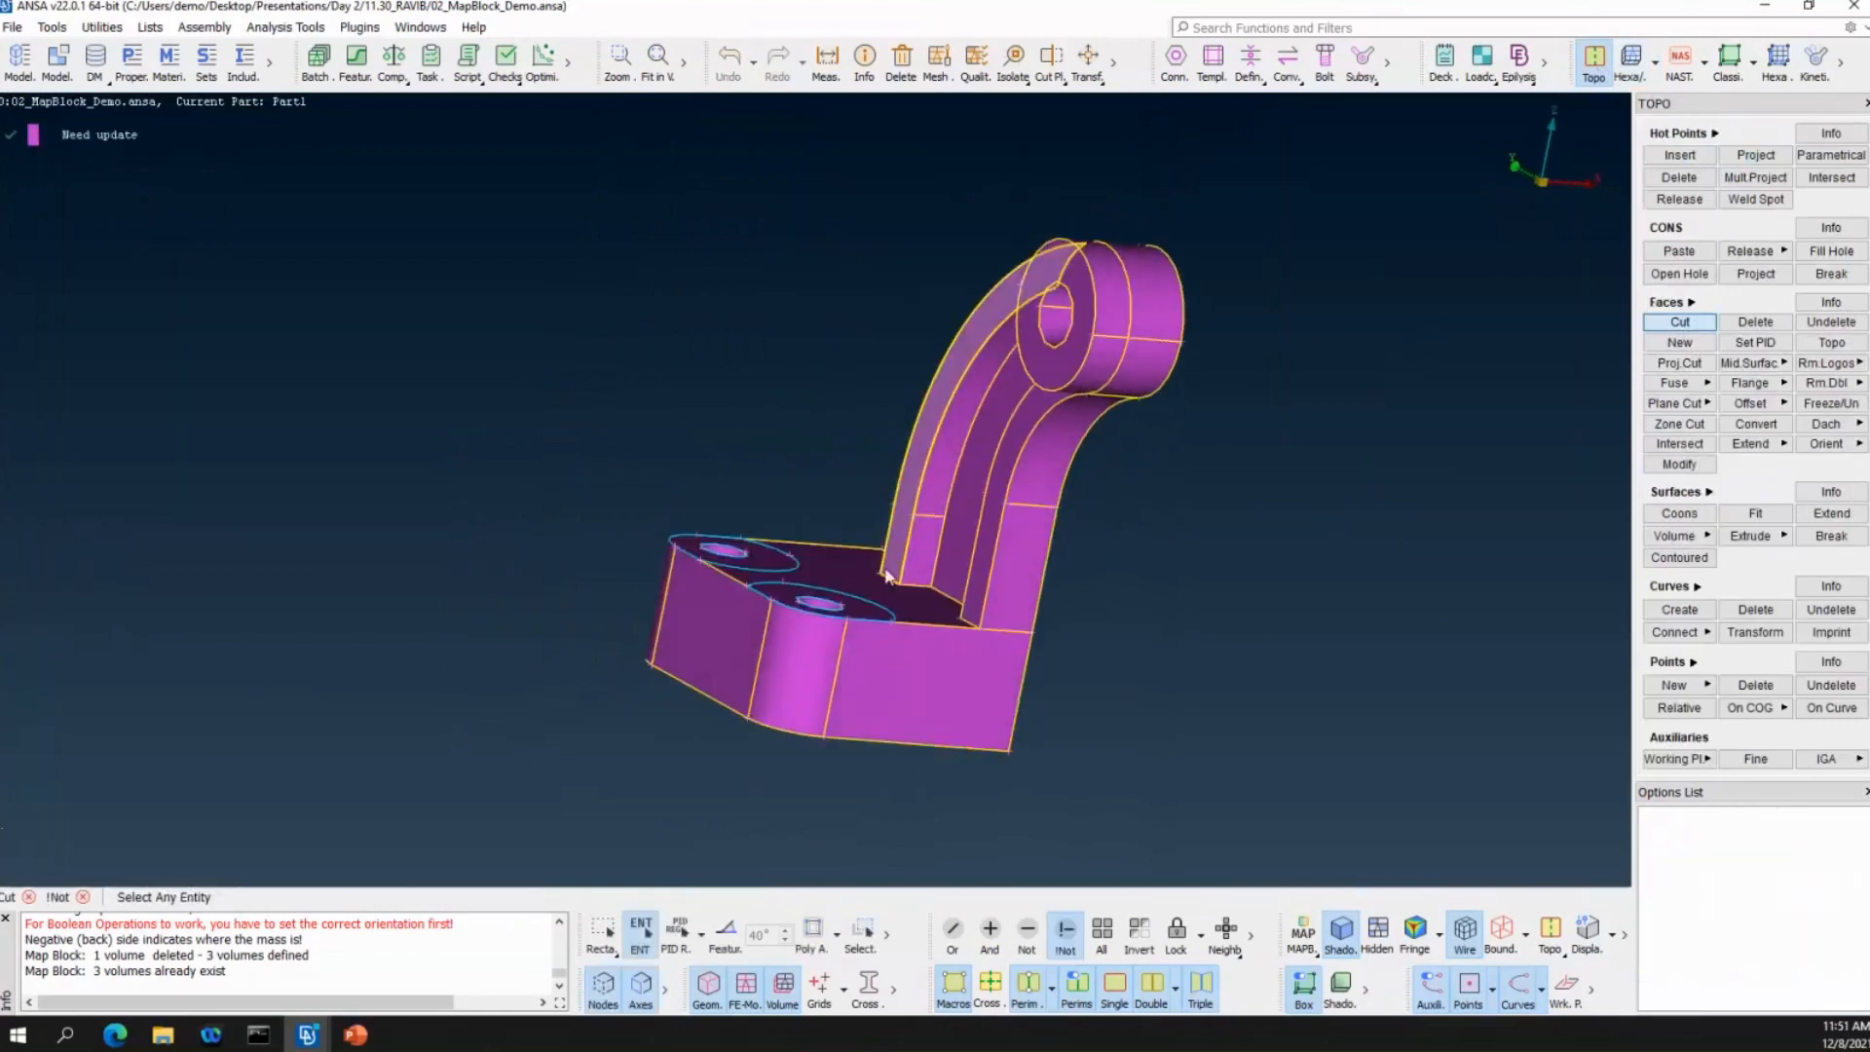
key(F5)
drag(678, 108, 1182, 569)
ctrl+drag(924, 655, 874, 512)
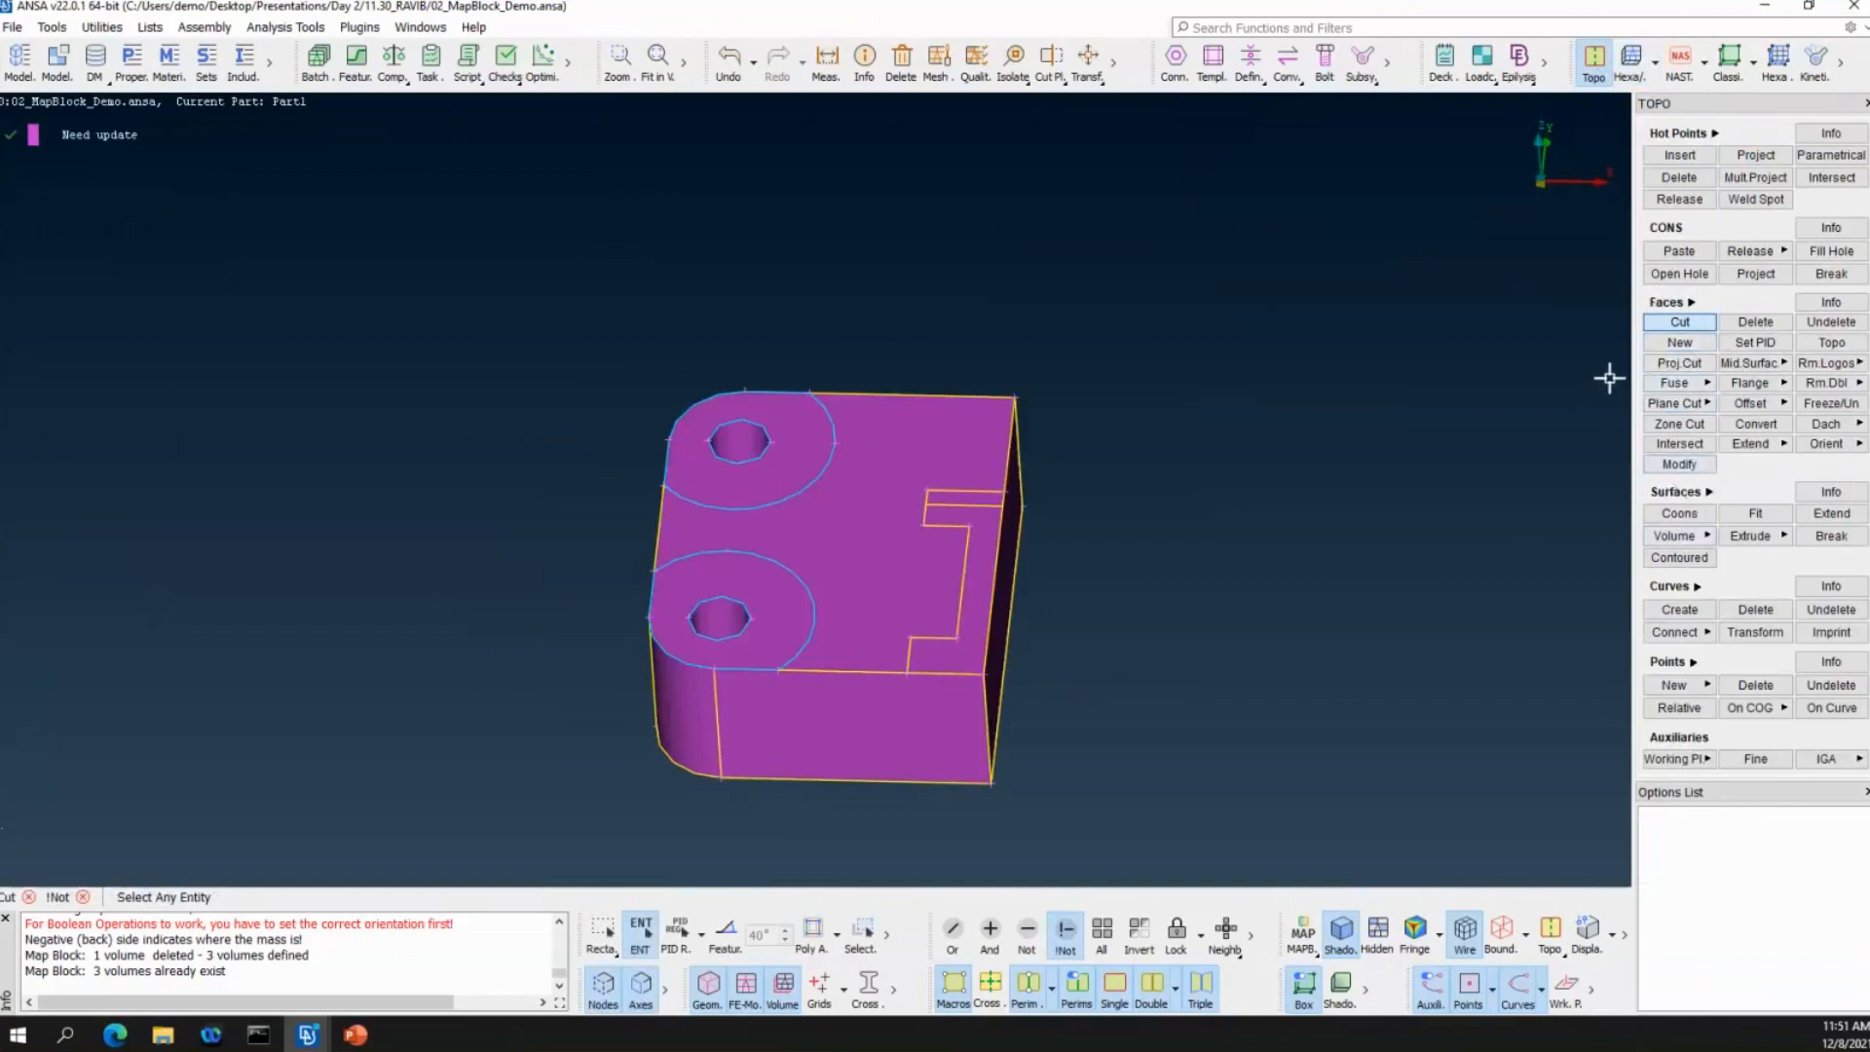
Create a new planar face closing the arm-shaped opening on top of the base and accept the surface.
click(1678, 343)
click(926, 597)
middle_click(1071, 346)
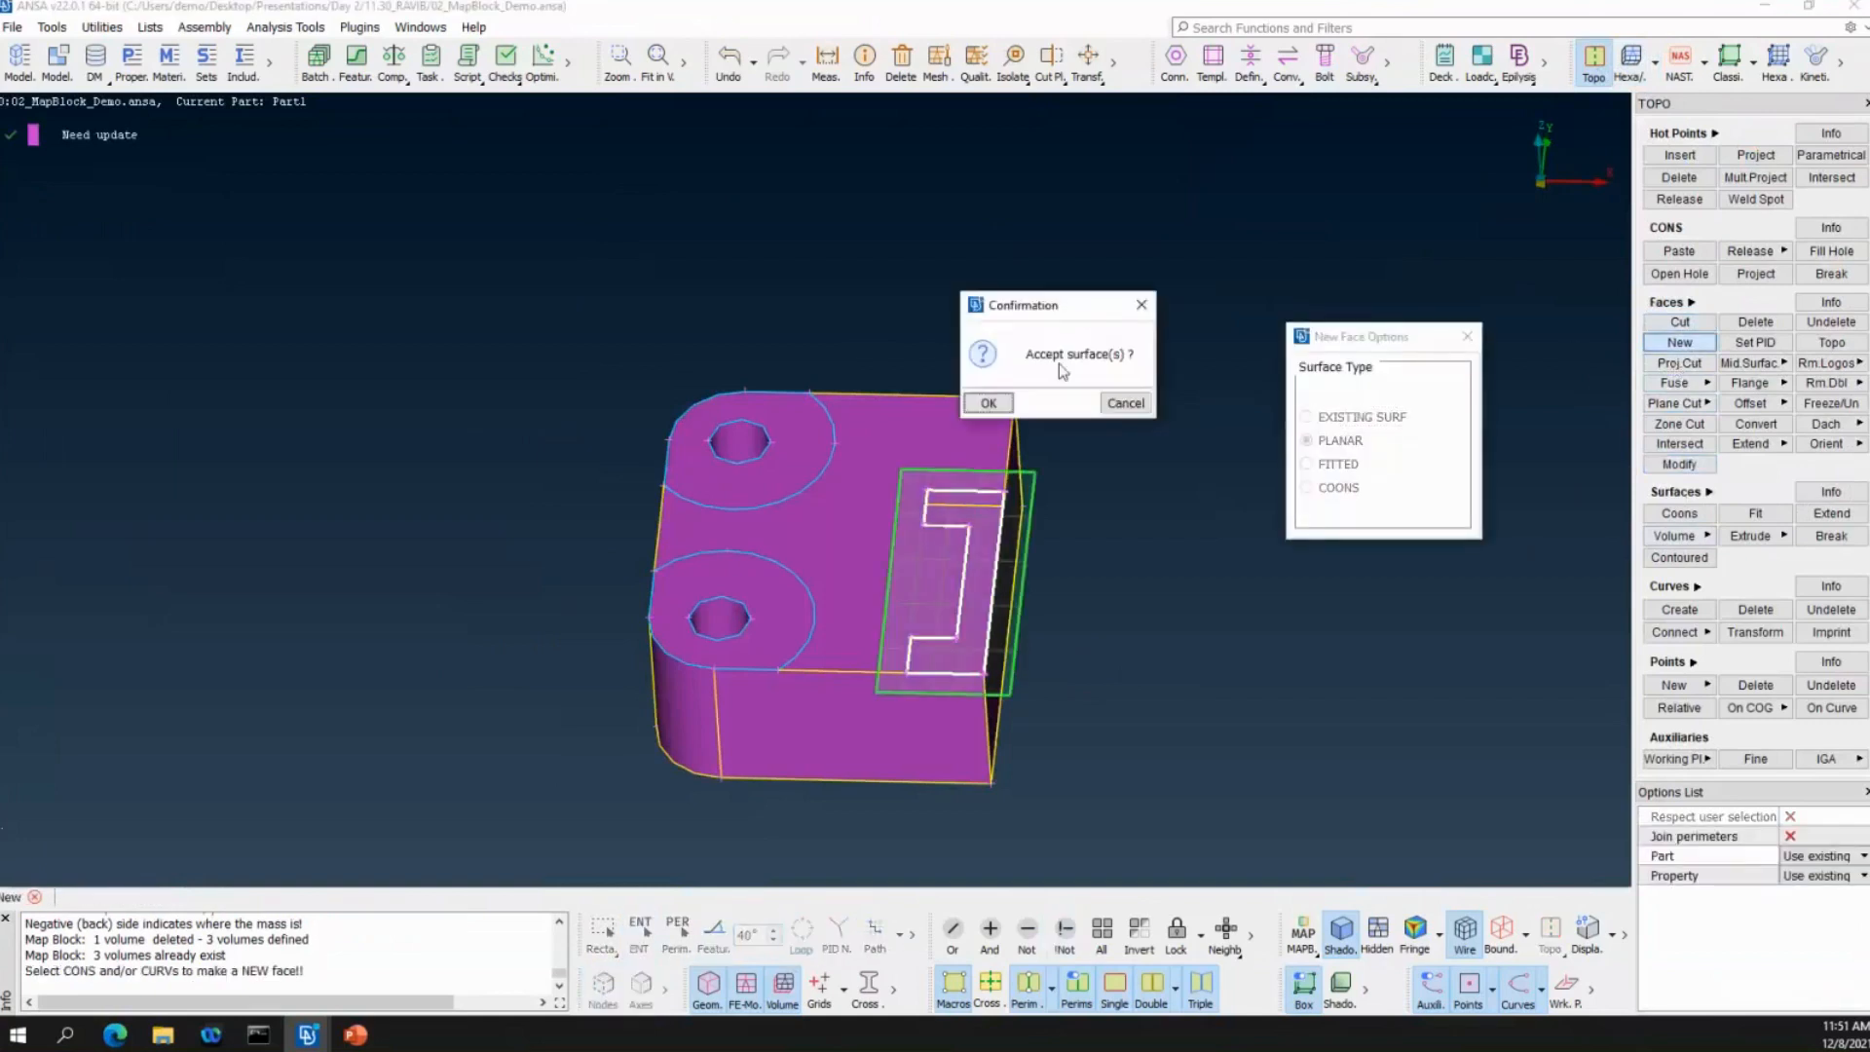
click(989, 402)
ctrl+drag(962, 517, 1047, 462)
click(1465, 337)
Project the two boss perimeter arcs on the base's top onto its bottom face, with Connect with Faces enabled.
click(1758, 273)
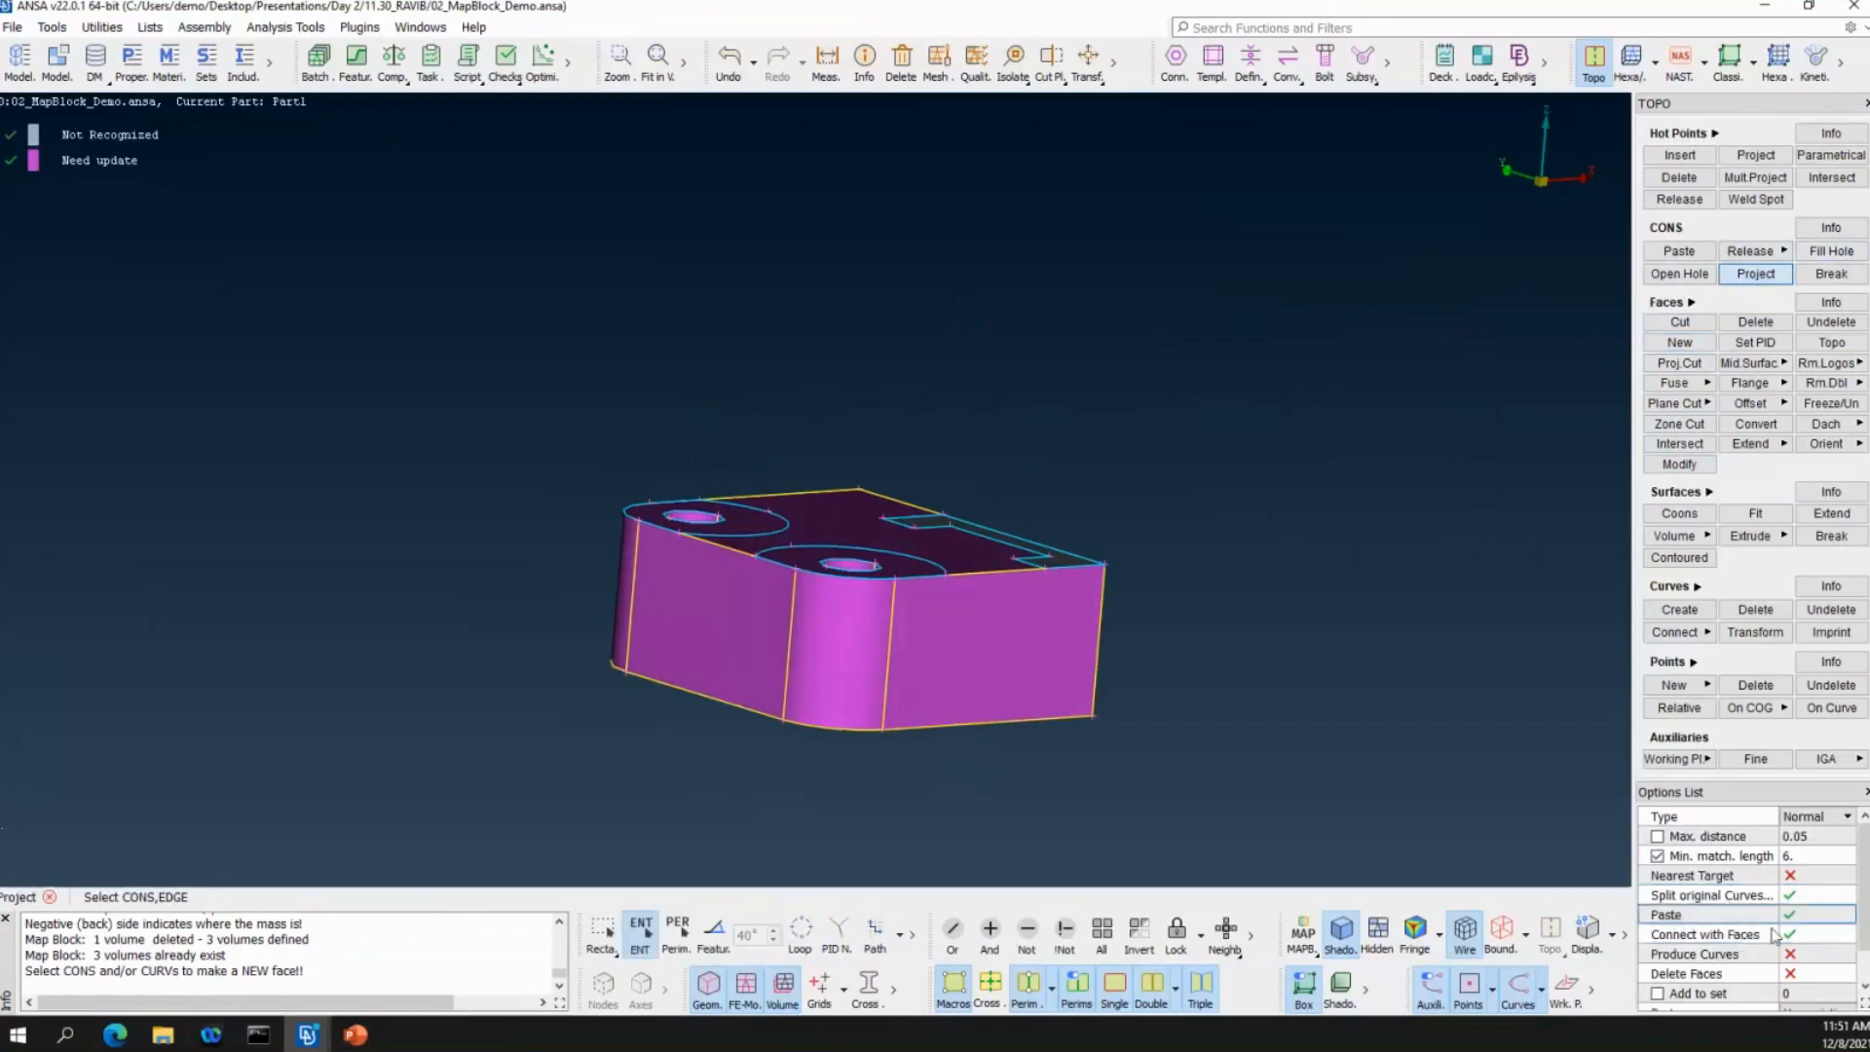
ctrl+drag(1198, 764, 793, 527)
click(793, 520)
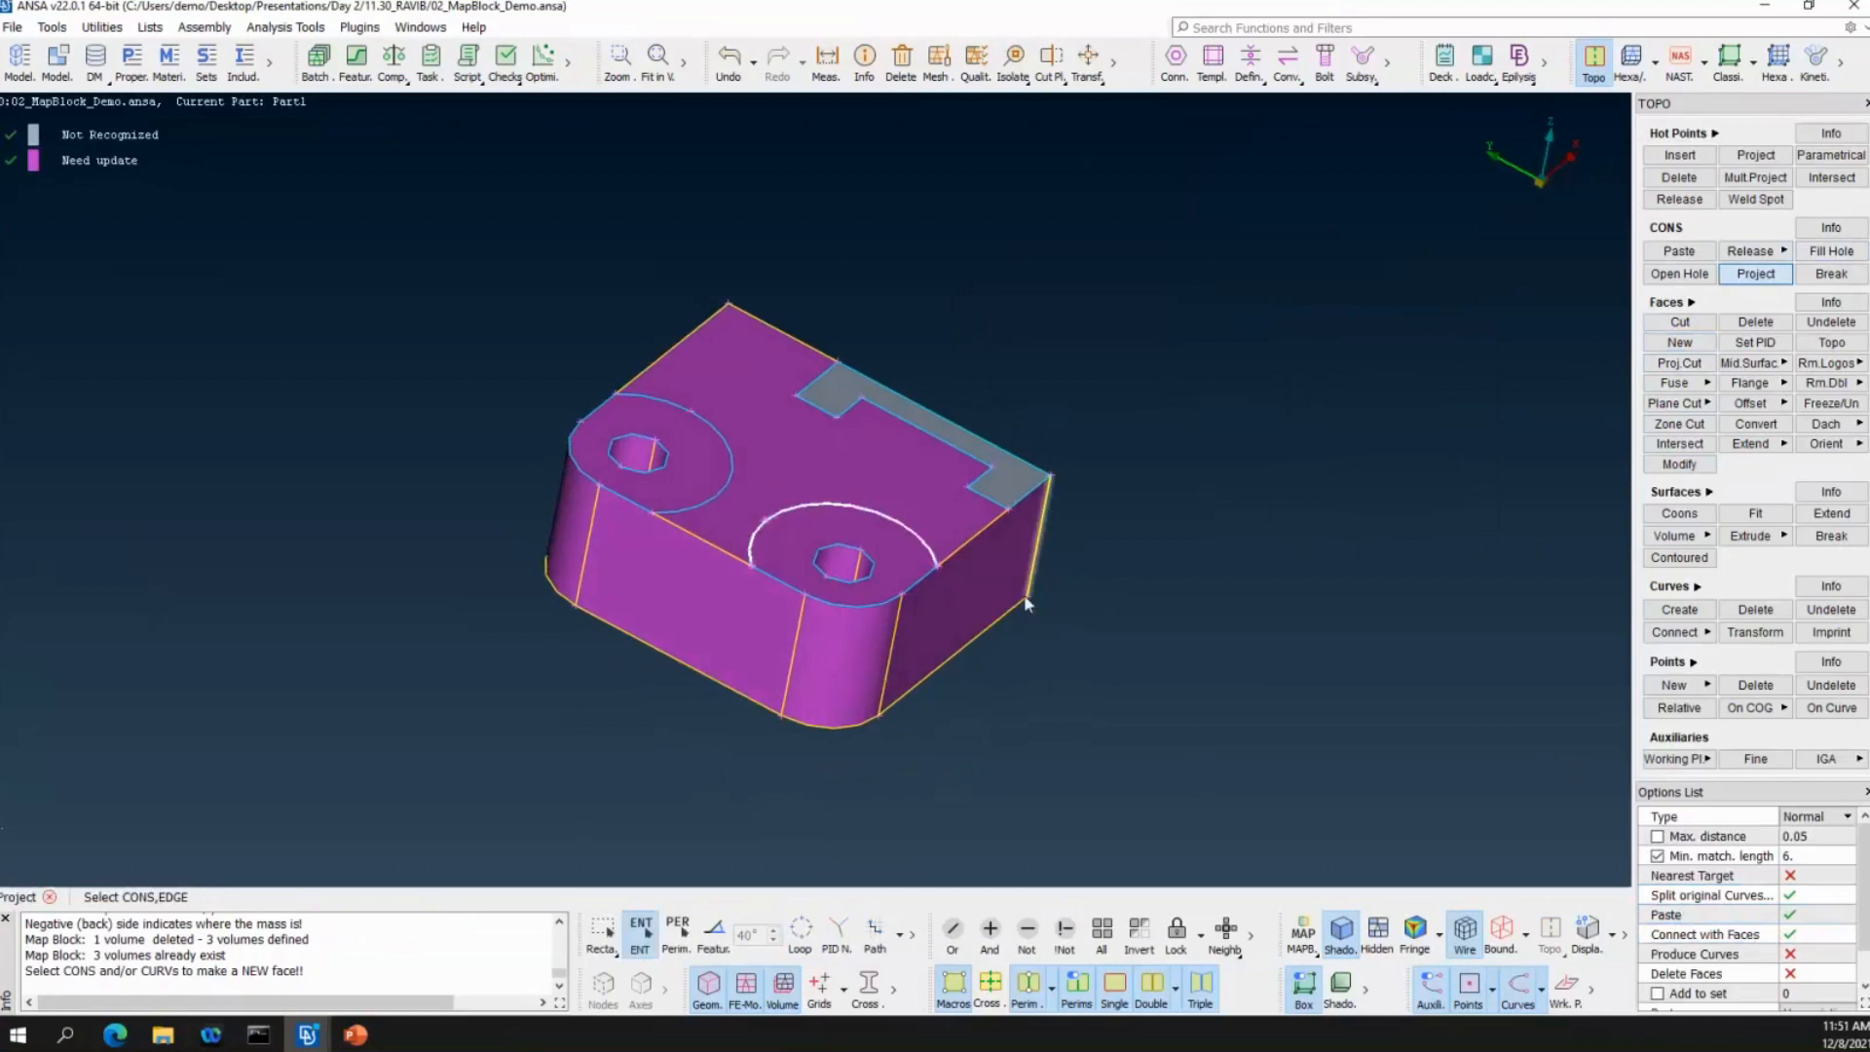
ctrl+drag(1028, 602, 816, 526)
click(713, 436)
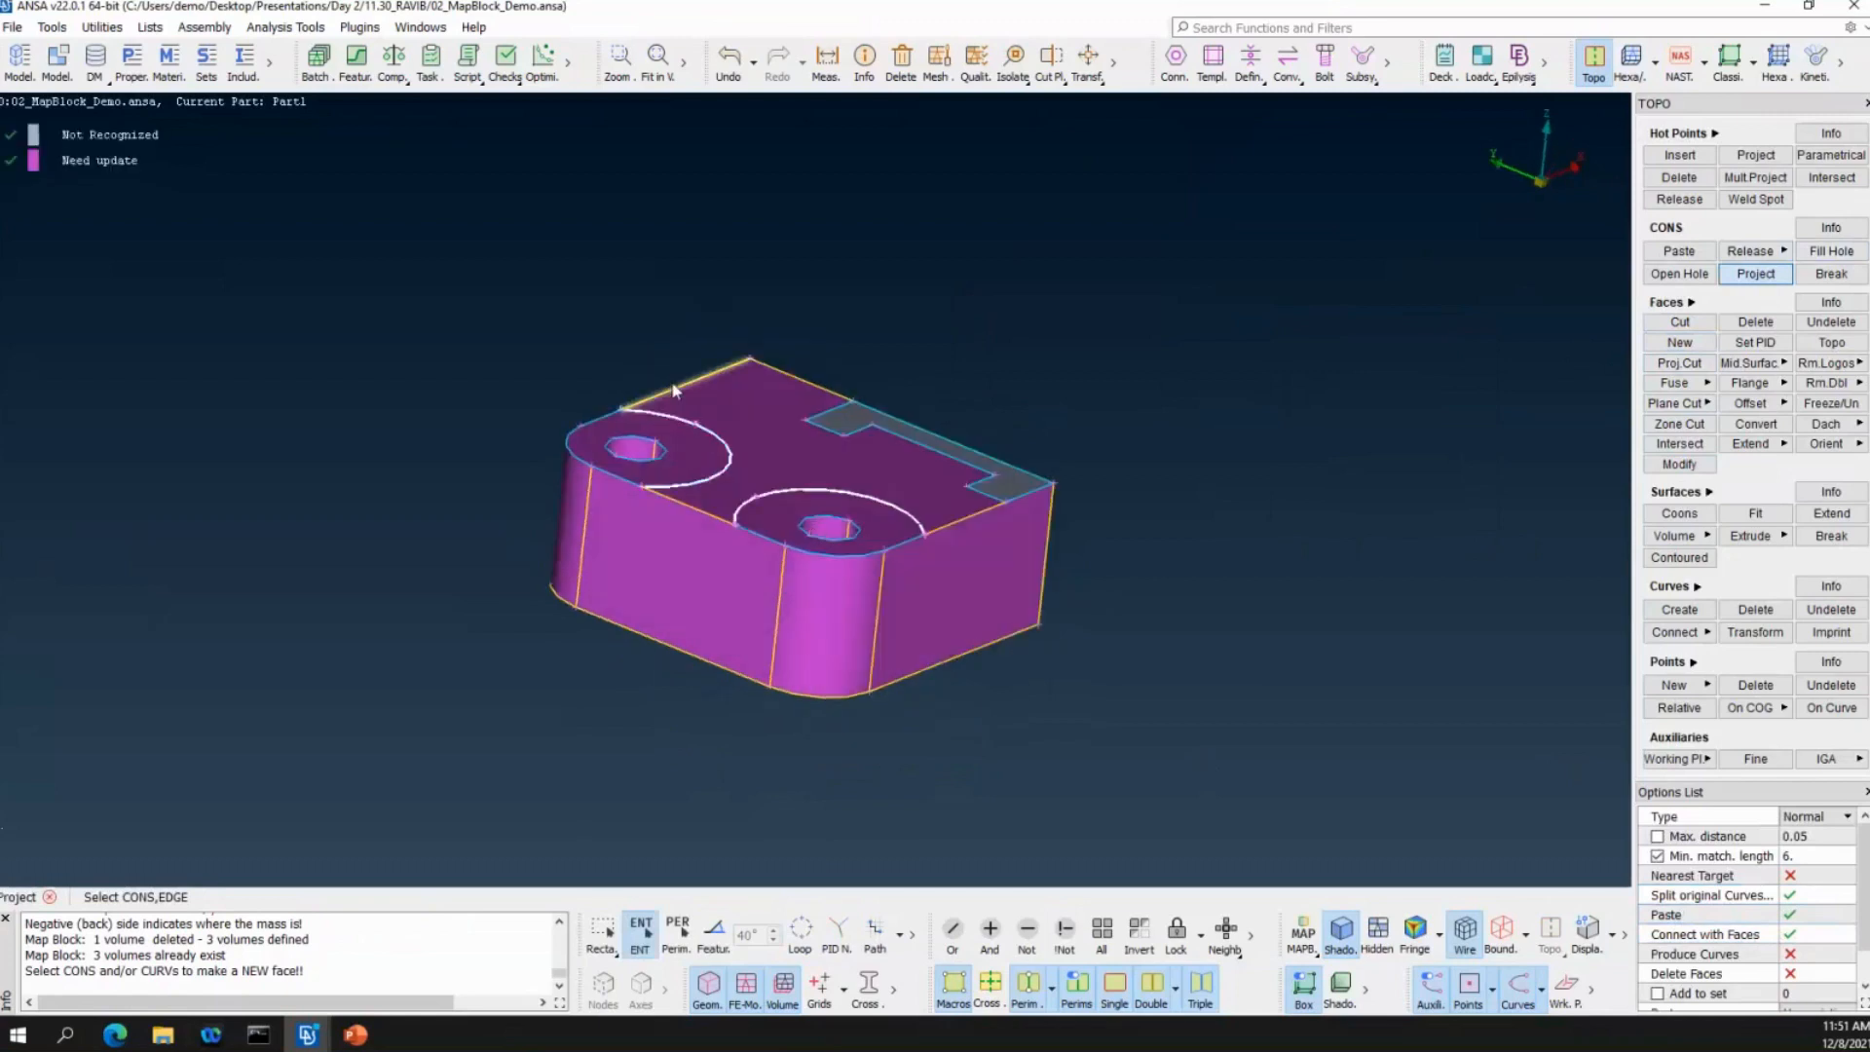
ctrl+drag(951, 529, 821, 592)
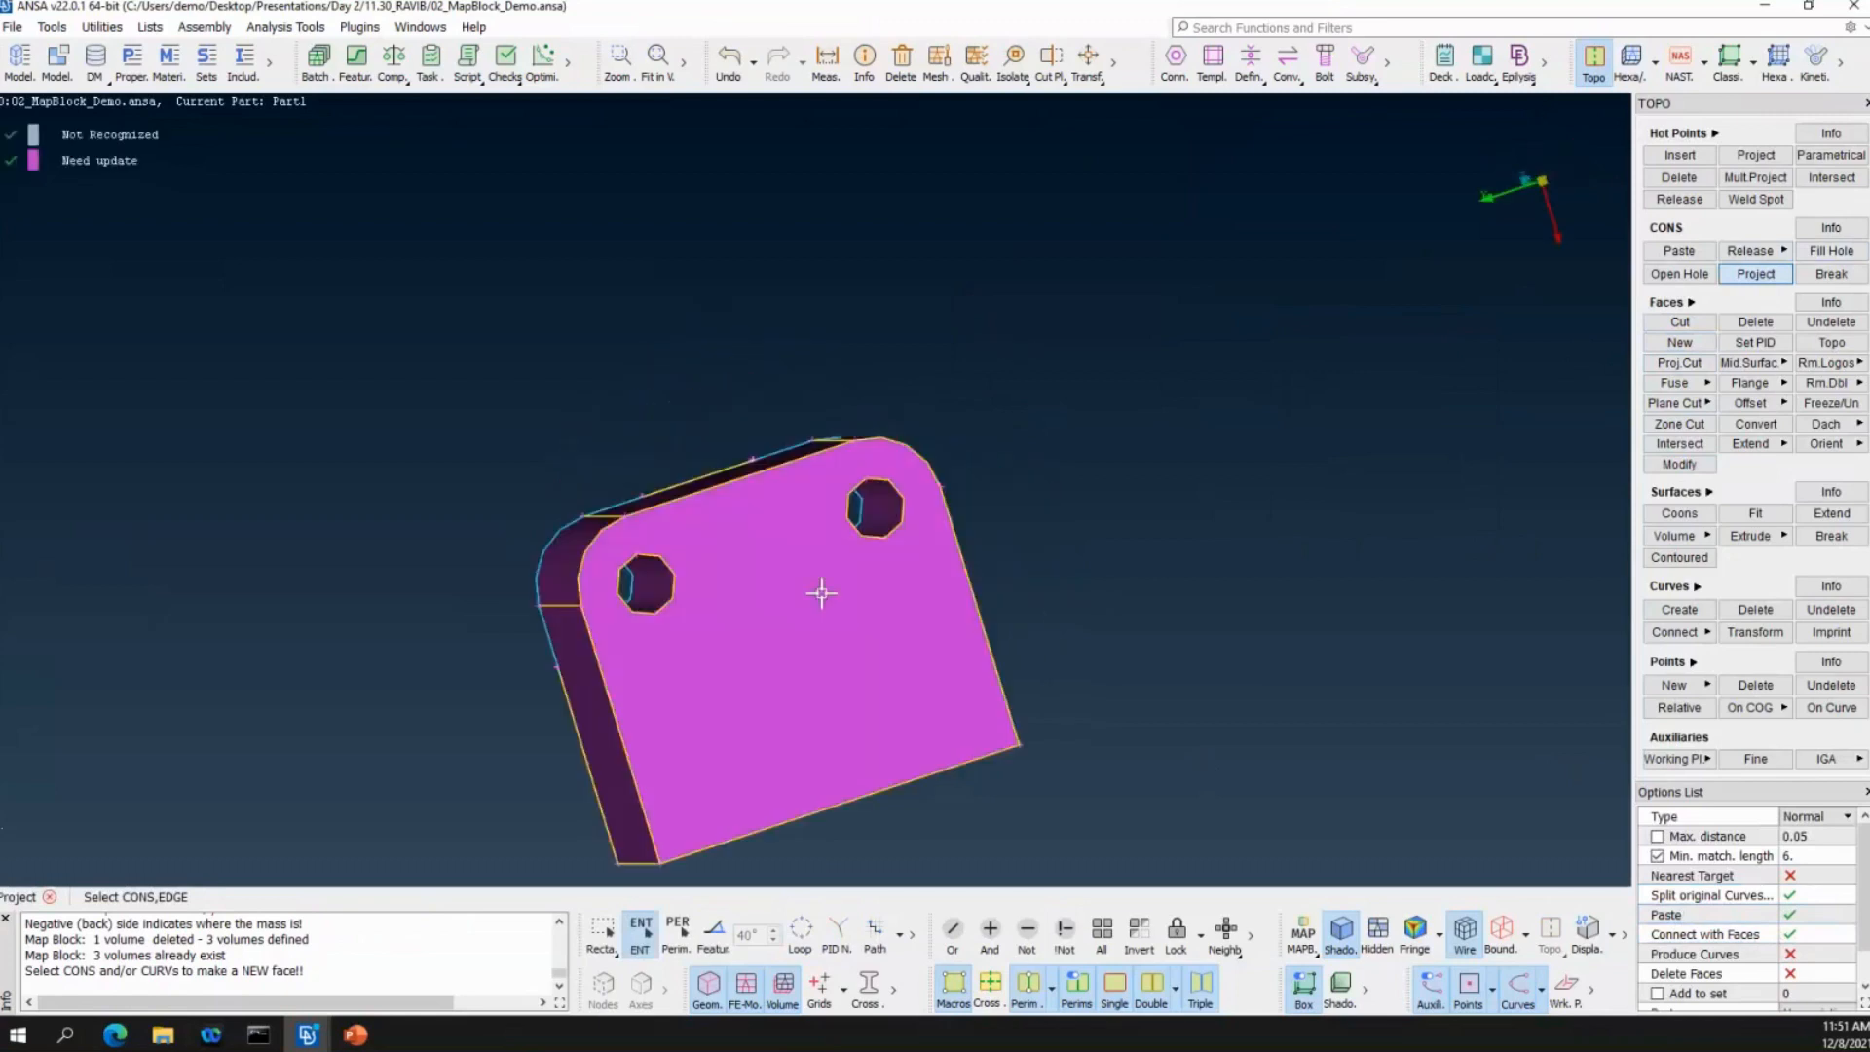
middle_click(1057, 552)
click(860, 594)
middle_click(1054, 572)
Project the two vertical free edges of the connecting faces onto the base's front face between the bosses.
ctrl+drag(1003, 574, 785, 538)
ctrl+drag(960, 500, 821, 416)
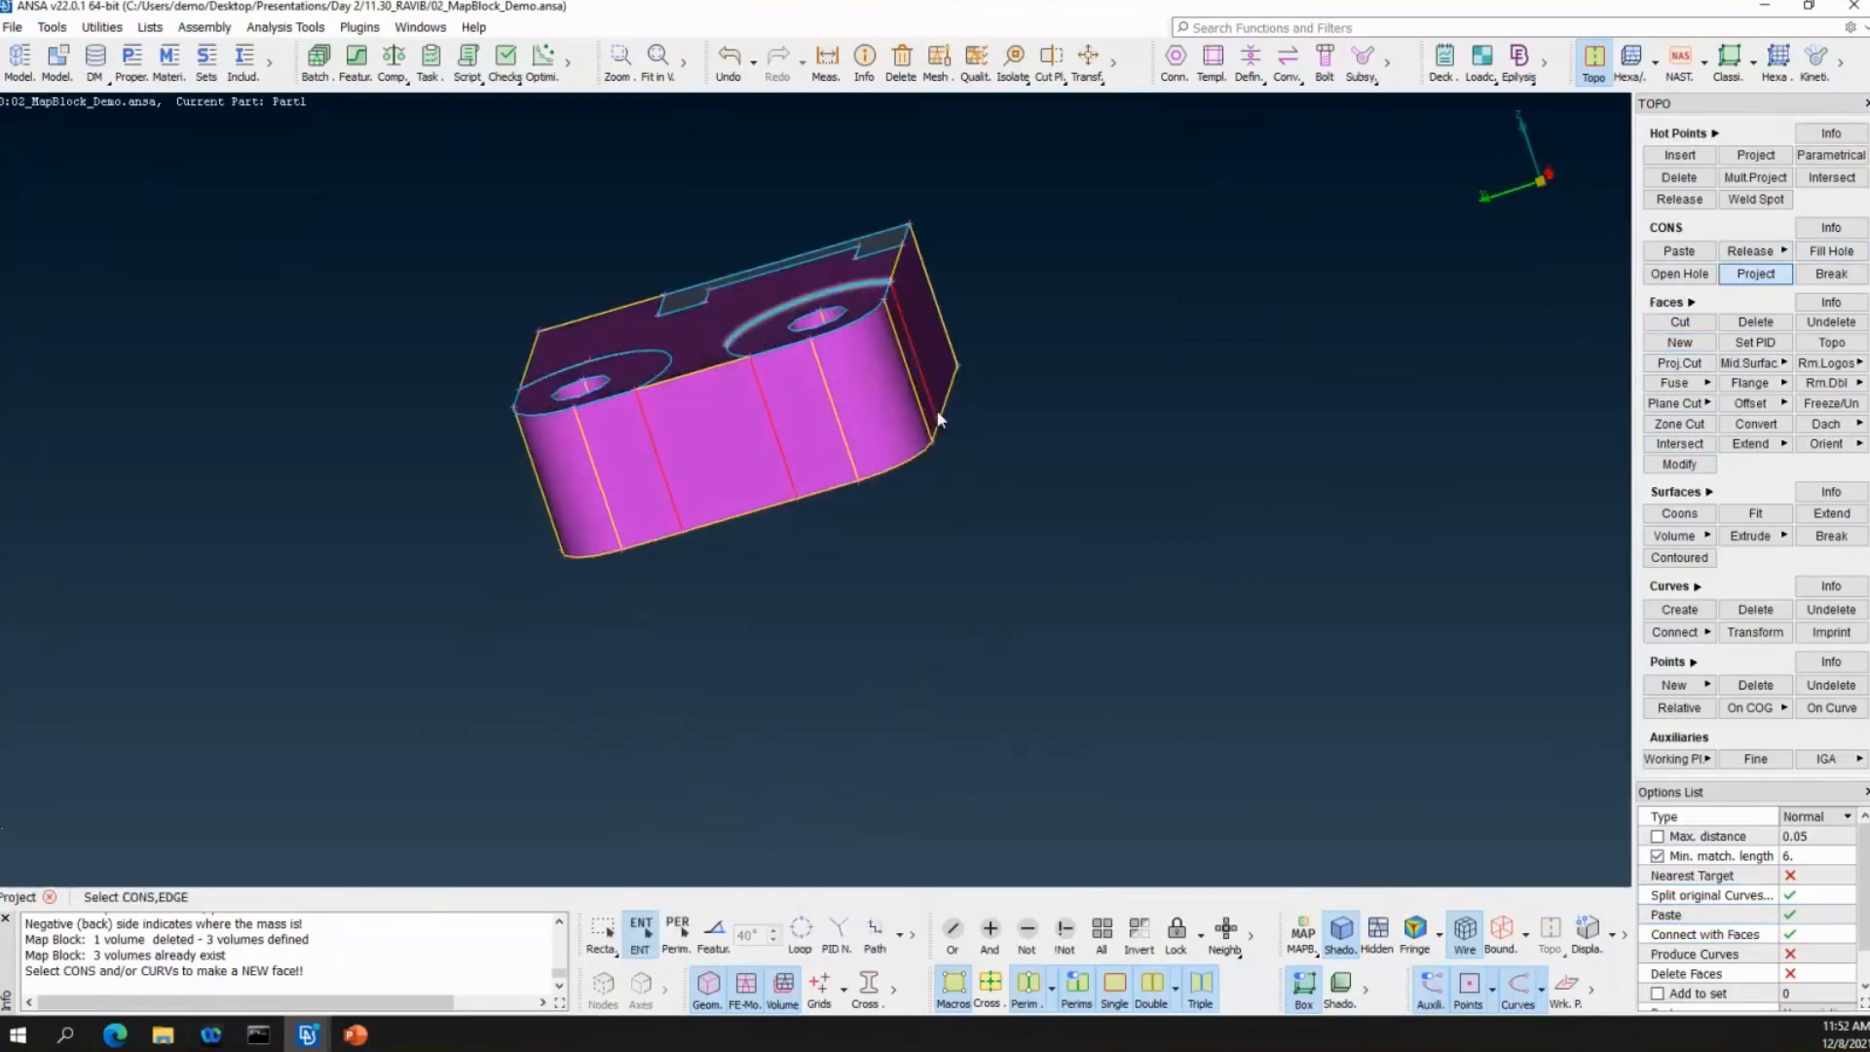
click(762, 408)
click(648, 446)
middle_click(688, 443)
click(697, 444)
middle_click(697, 444)
Project the vertical free edge beside the rounded corner onto the base's adjoining side face.
ctrl+drag(810, 431, 1048, 413)
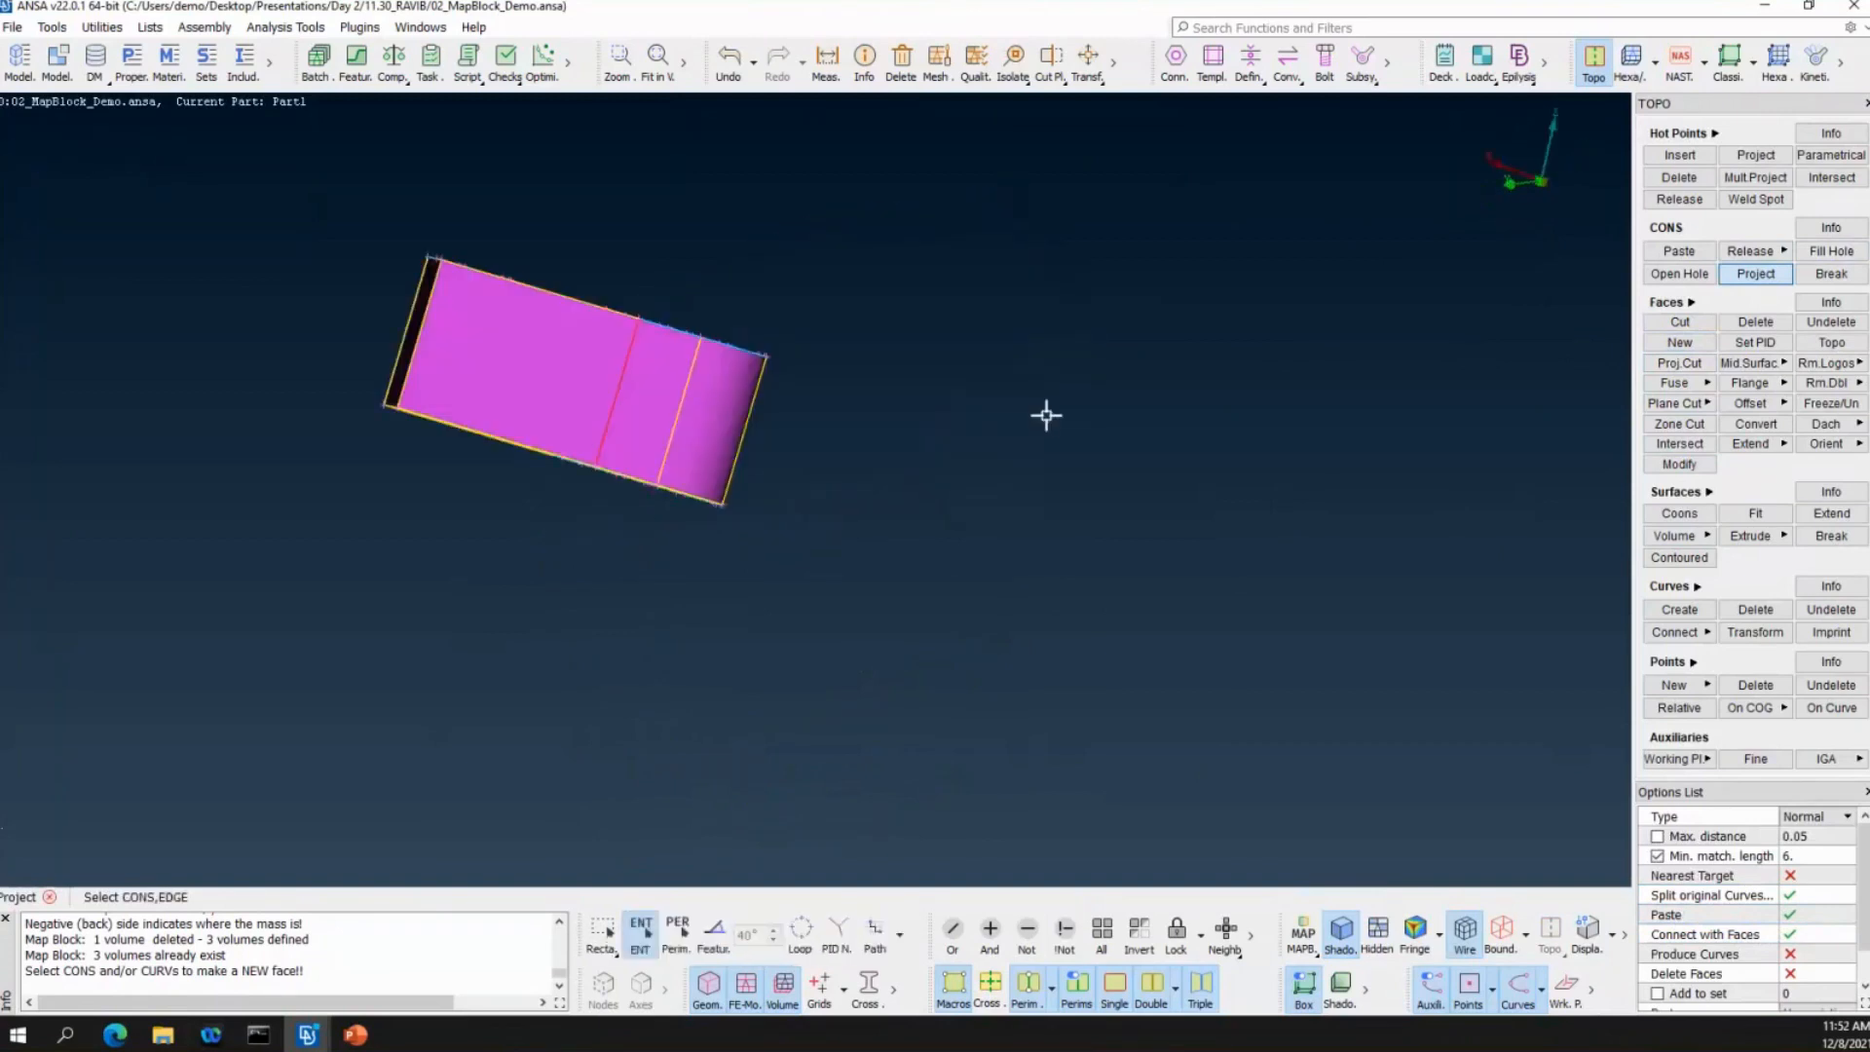
click(667, 389)
middle_click(589, 382)
click(589, 382)
middle_click(589, 382)
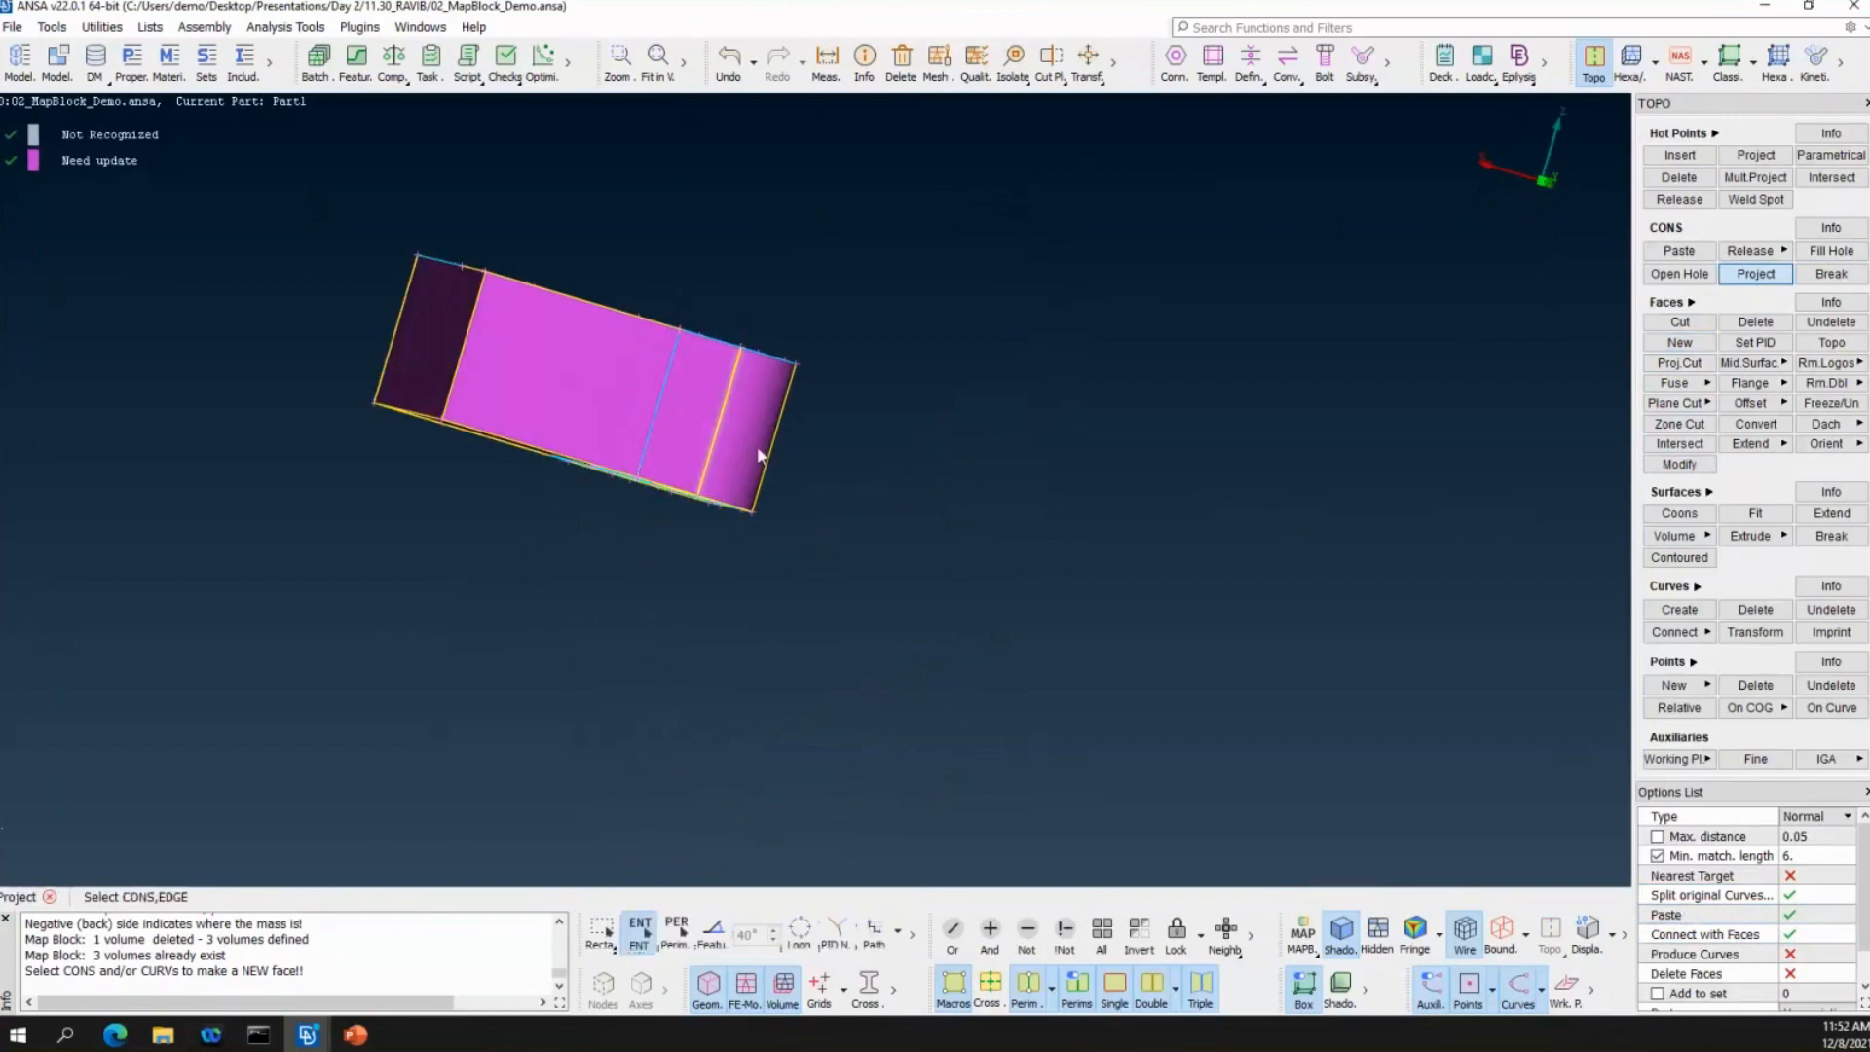
Update the base's Map Block volumes marked Need update.
ctrl+drag(757, 446, 593, 447)
ctrl+drag(711, 504, 843, 644)
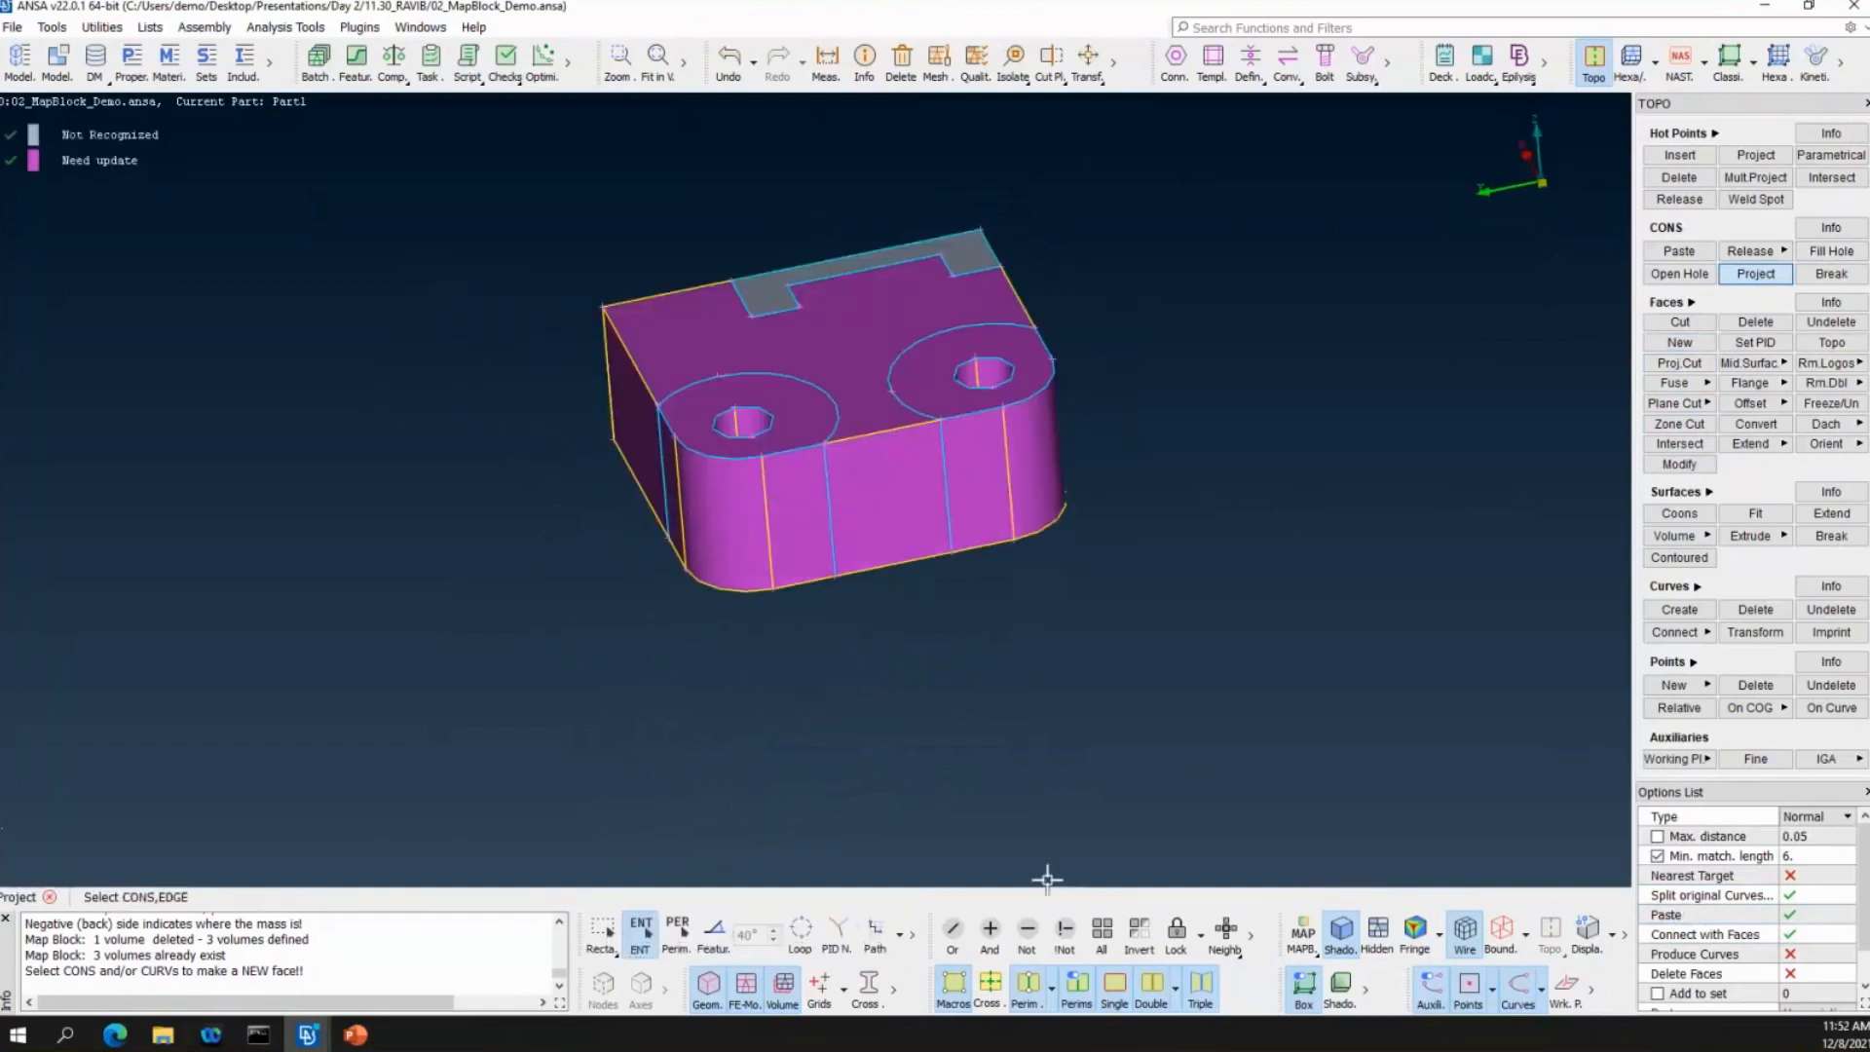
right_click(114, 160)
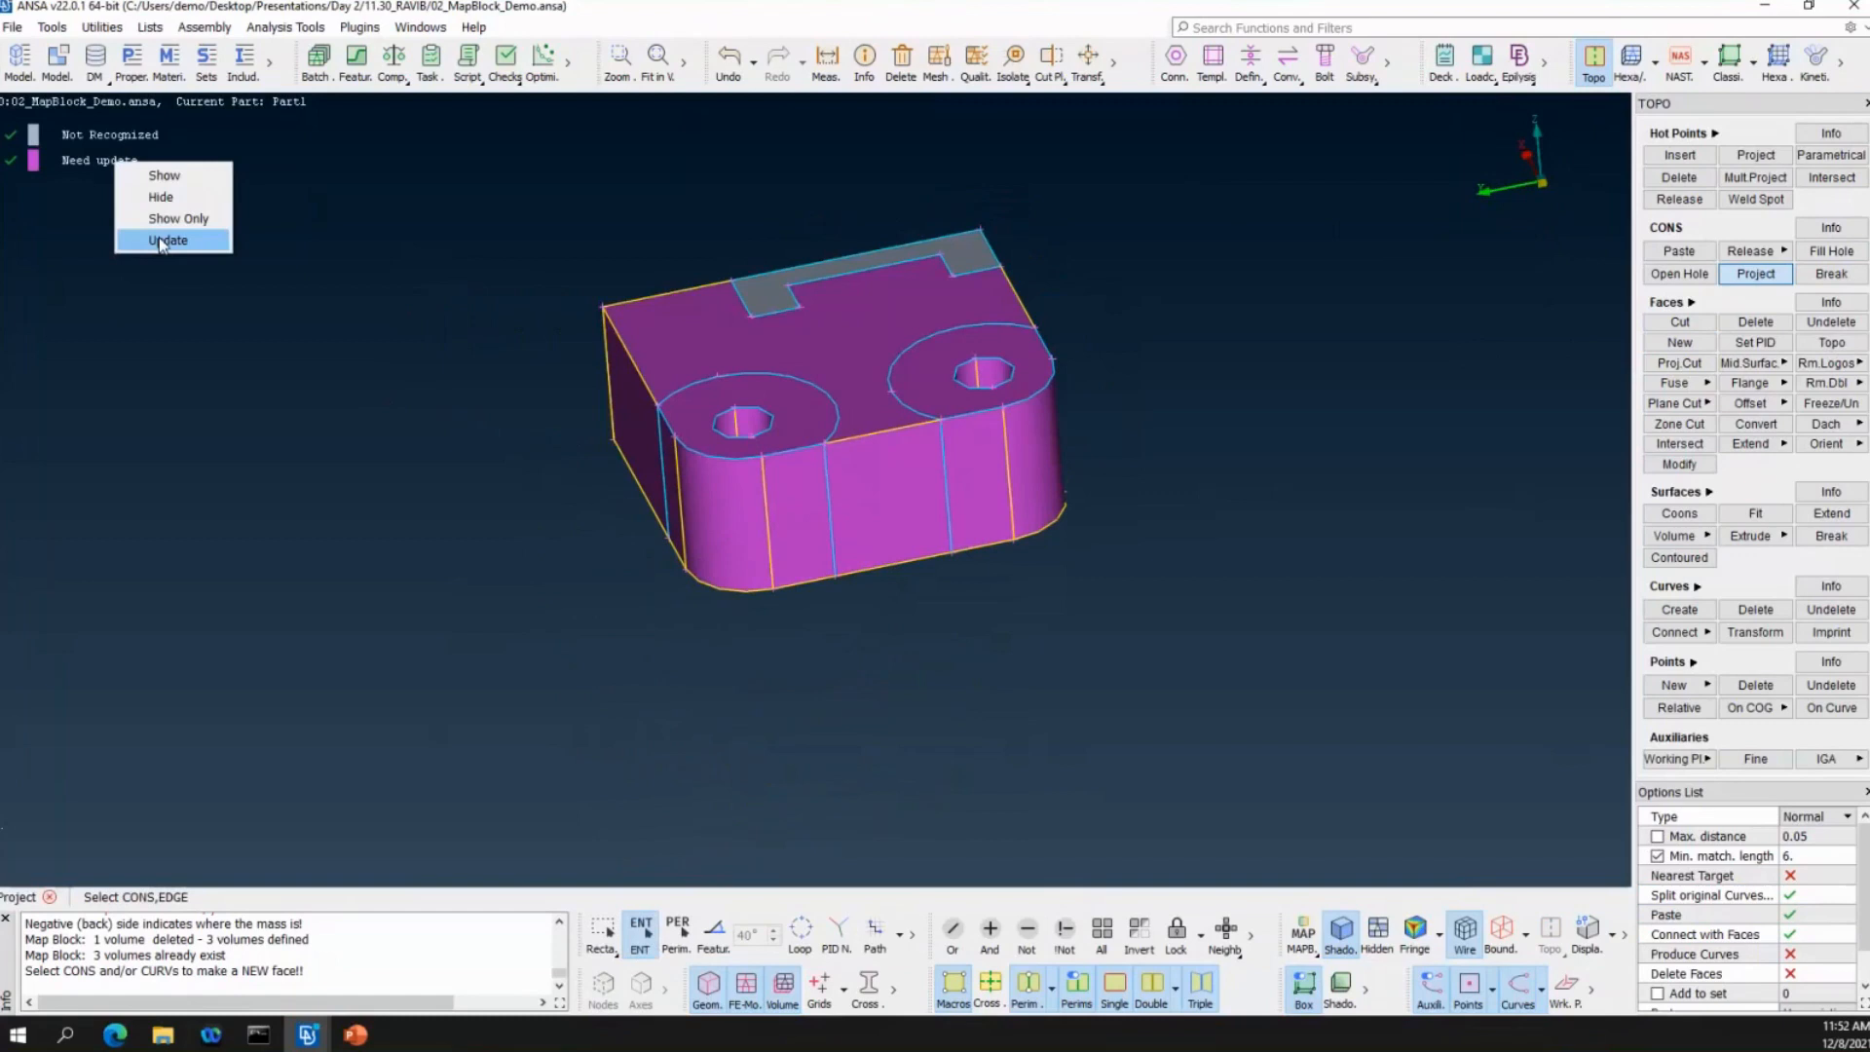
click(163, 240)
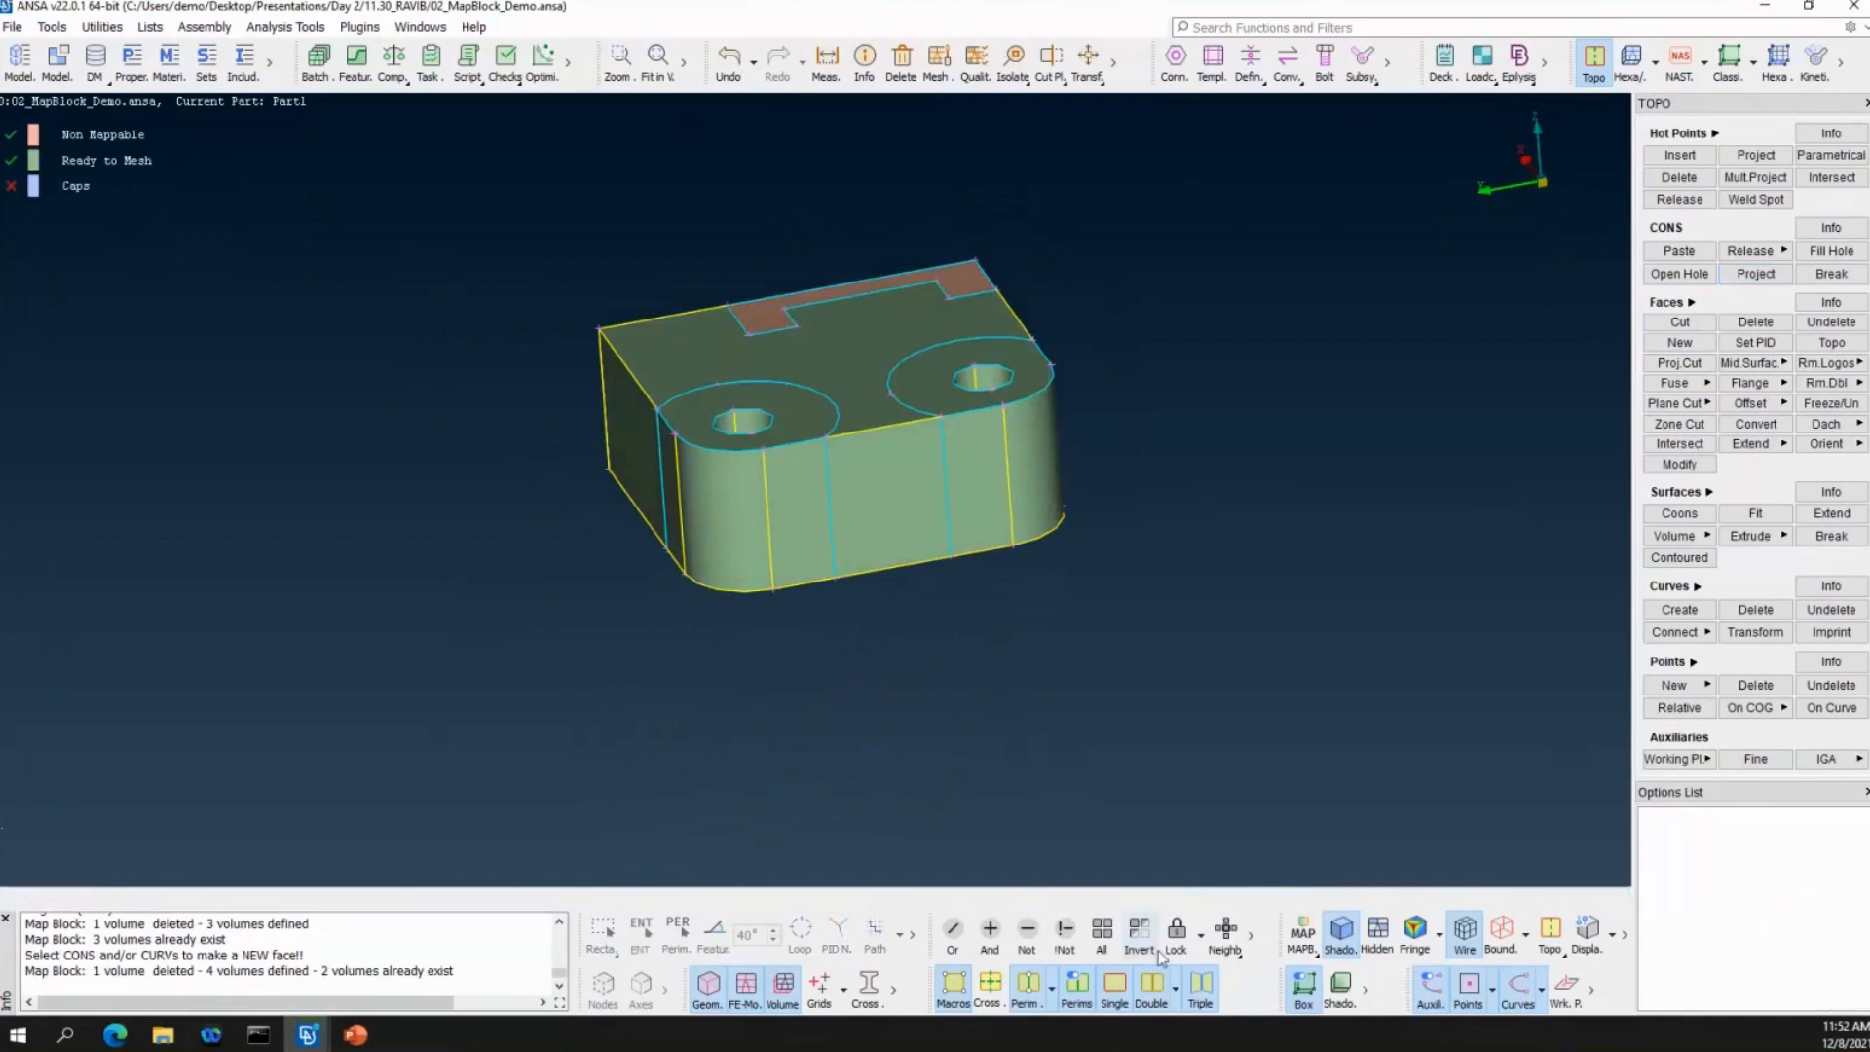
Show the whole bracket and hide the Ready to Mesh volumes, leaving only the non-mappable arm.
click(1110, 943)
ctrl+middle_drag(863, 434, 943, 596)
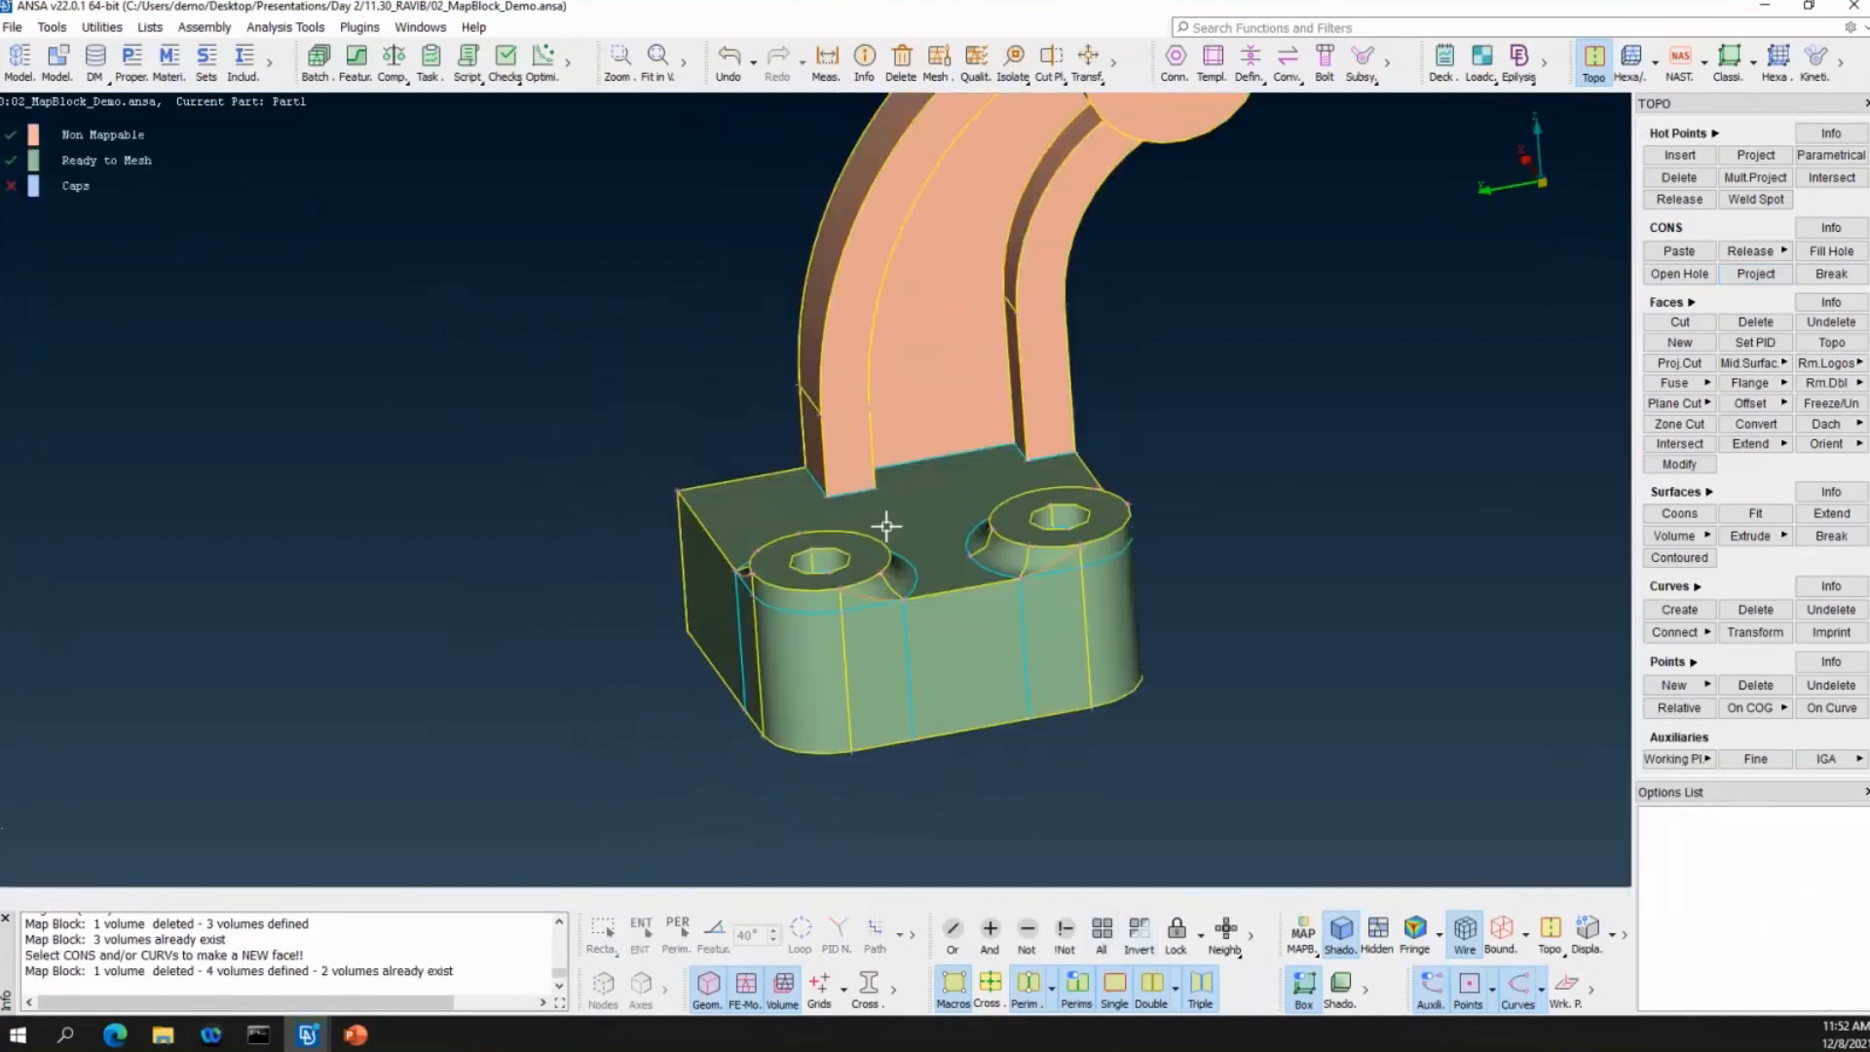
scroll(1015, 322, down, 4)
ctrl+middle_drag(1014, 322, 945, 437)
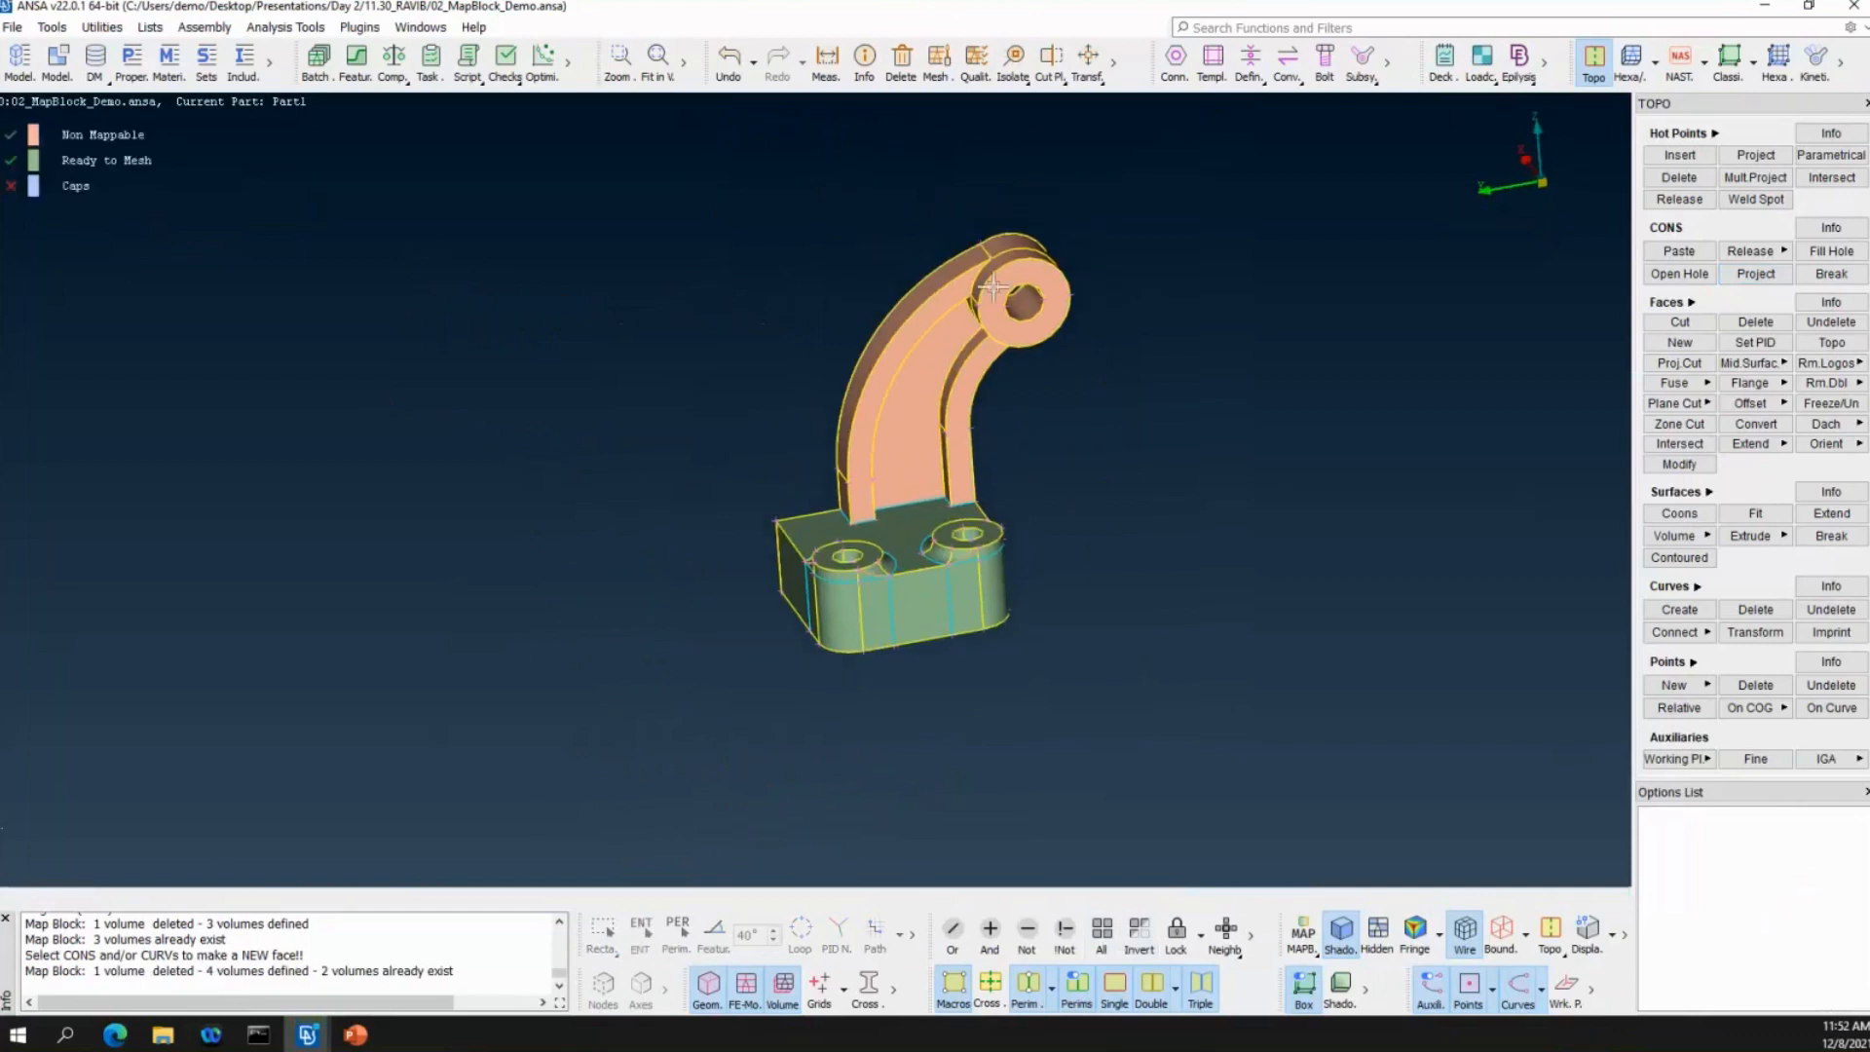
right_click(85, 156)
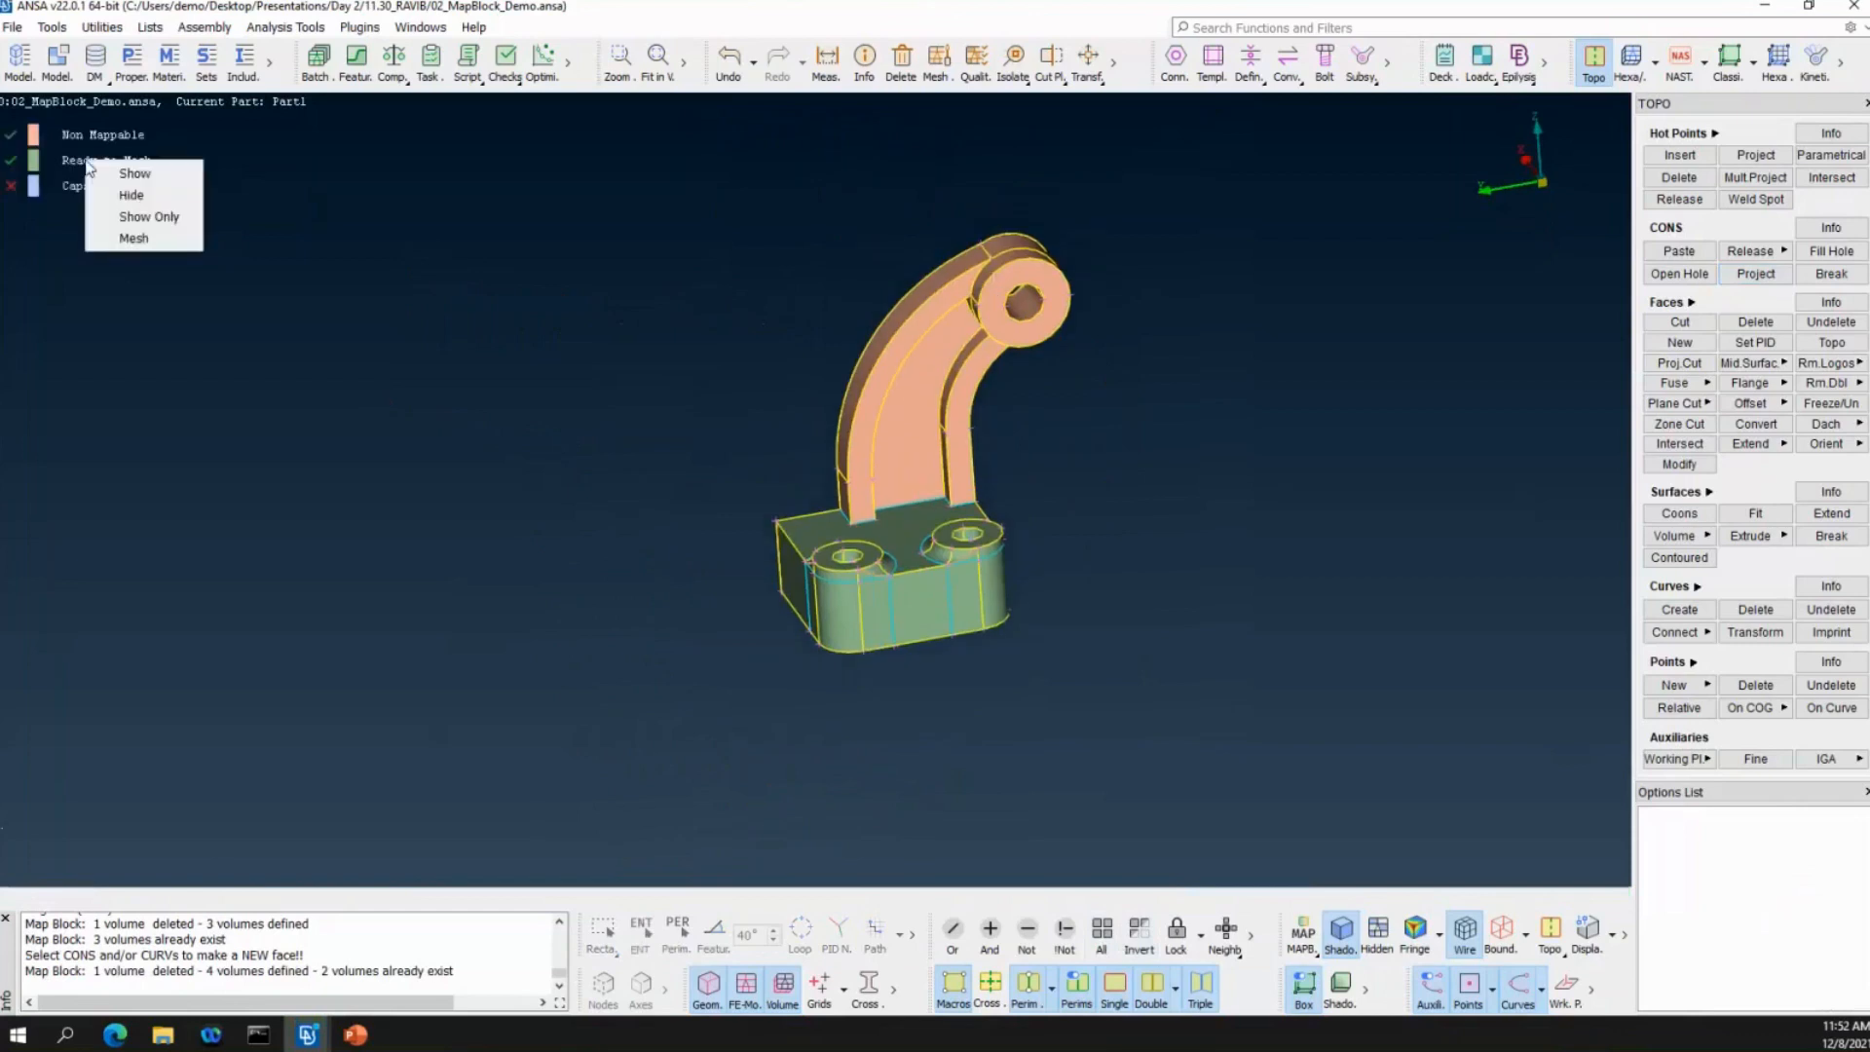
click(128, 194)
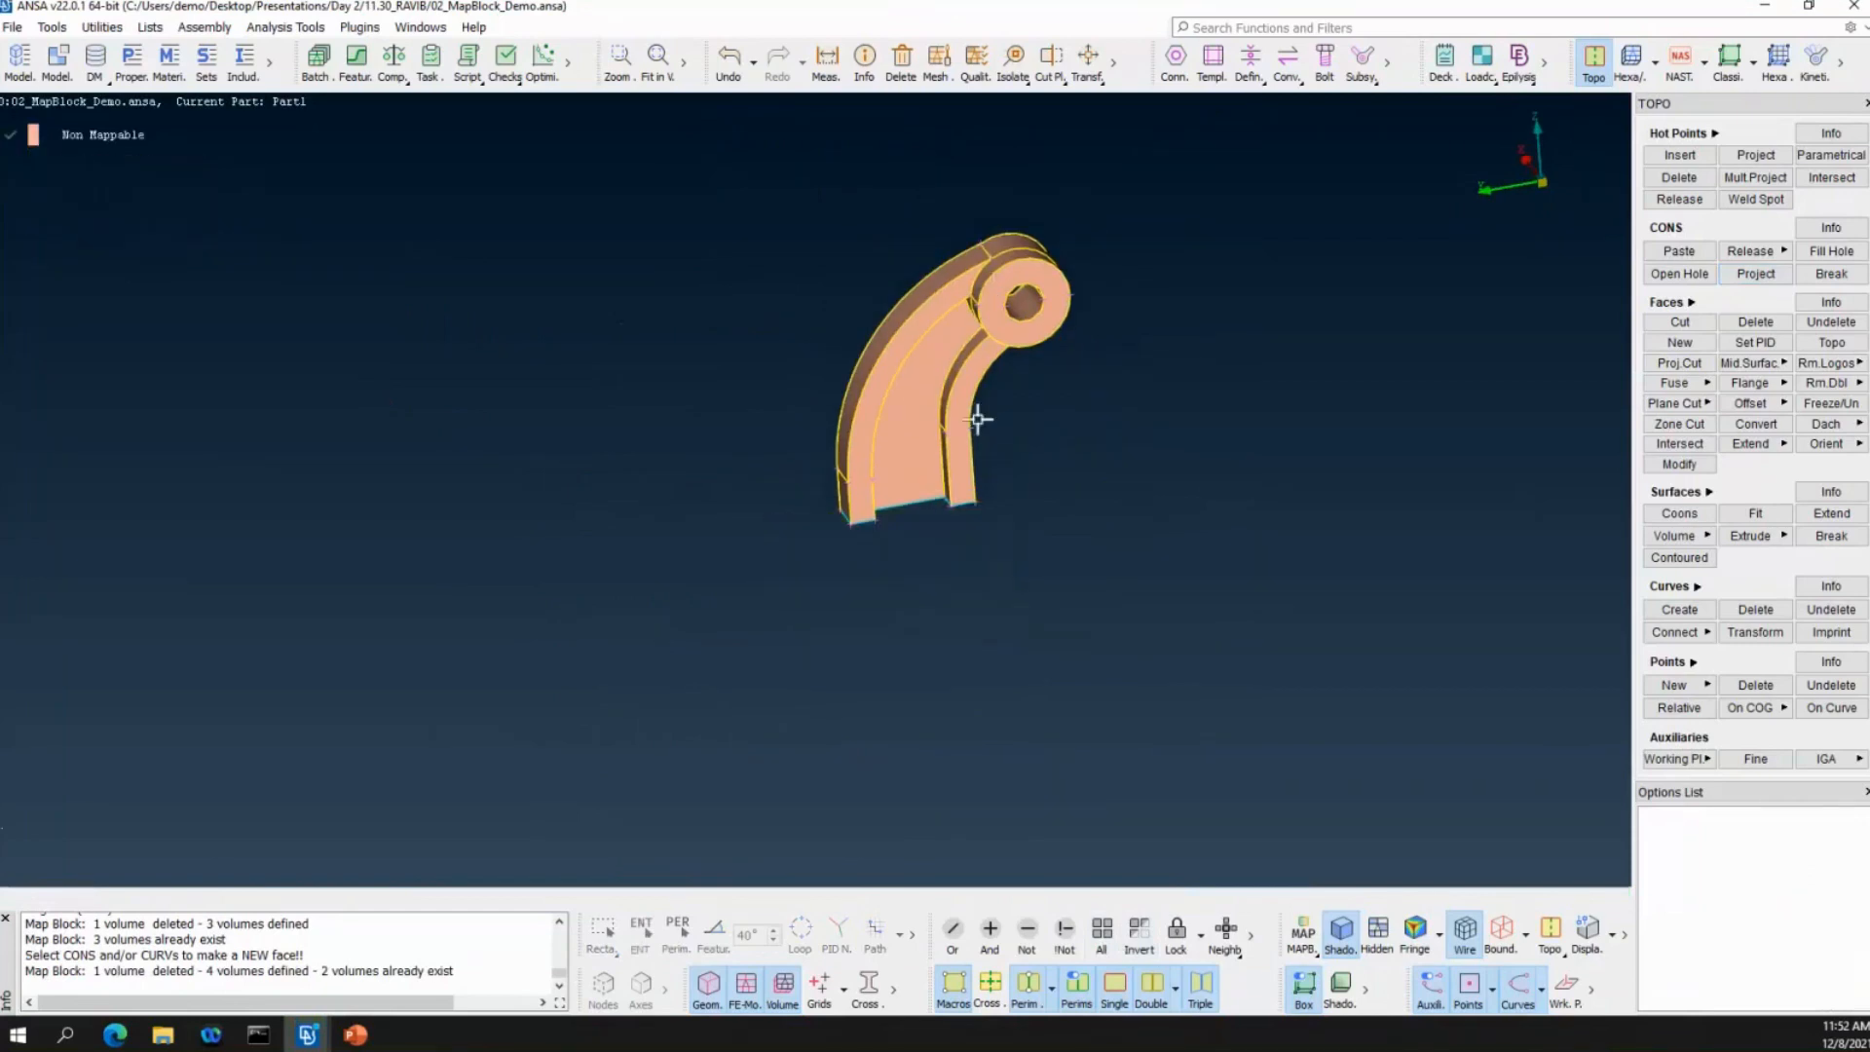
Project the edges where the cylindrical eye meets the arm onto the arm's opposite flat face.
ctrl+middle_drag(977, 419, 868, 495)
ctrl+drag(867, 495, 831, 434)
scroll(847, 421, up, 3)
scroll(822, 431, up, 4)
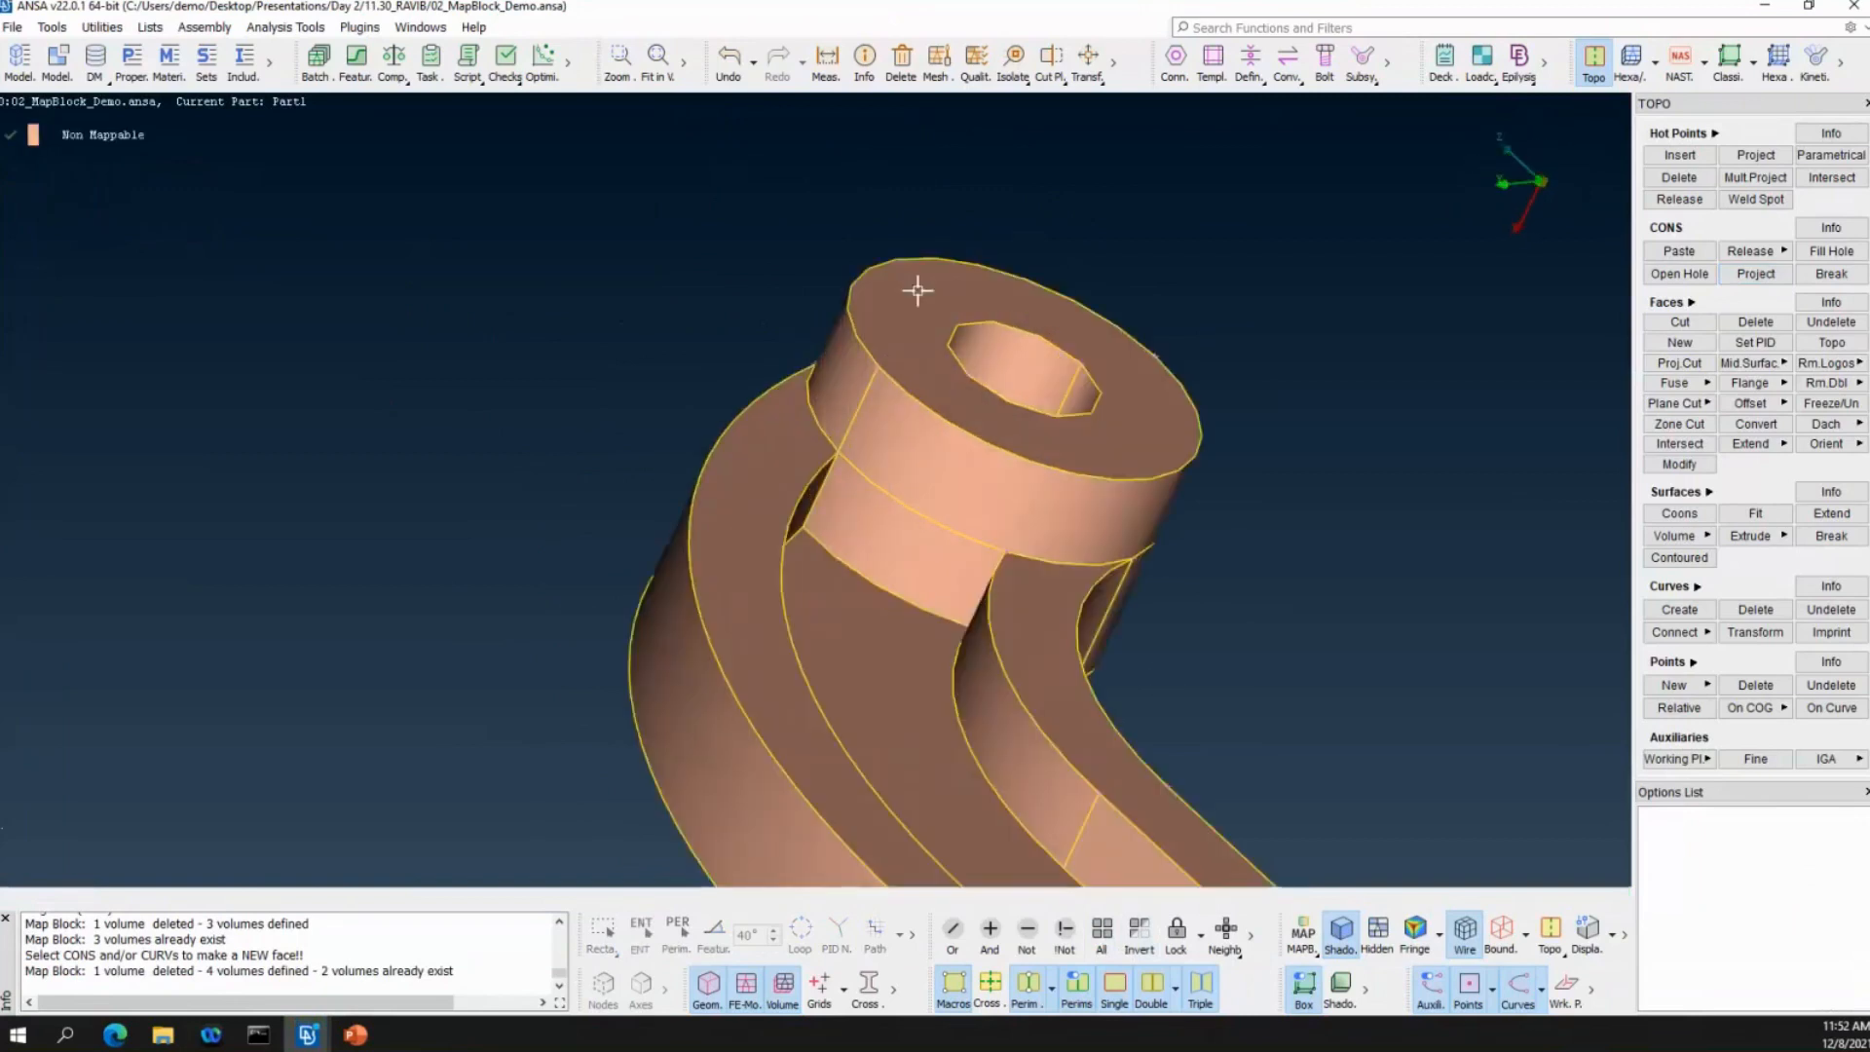
click(1745, 276)
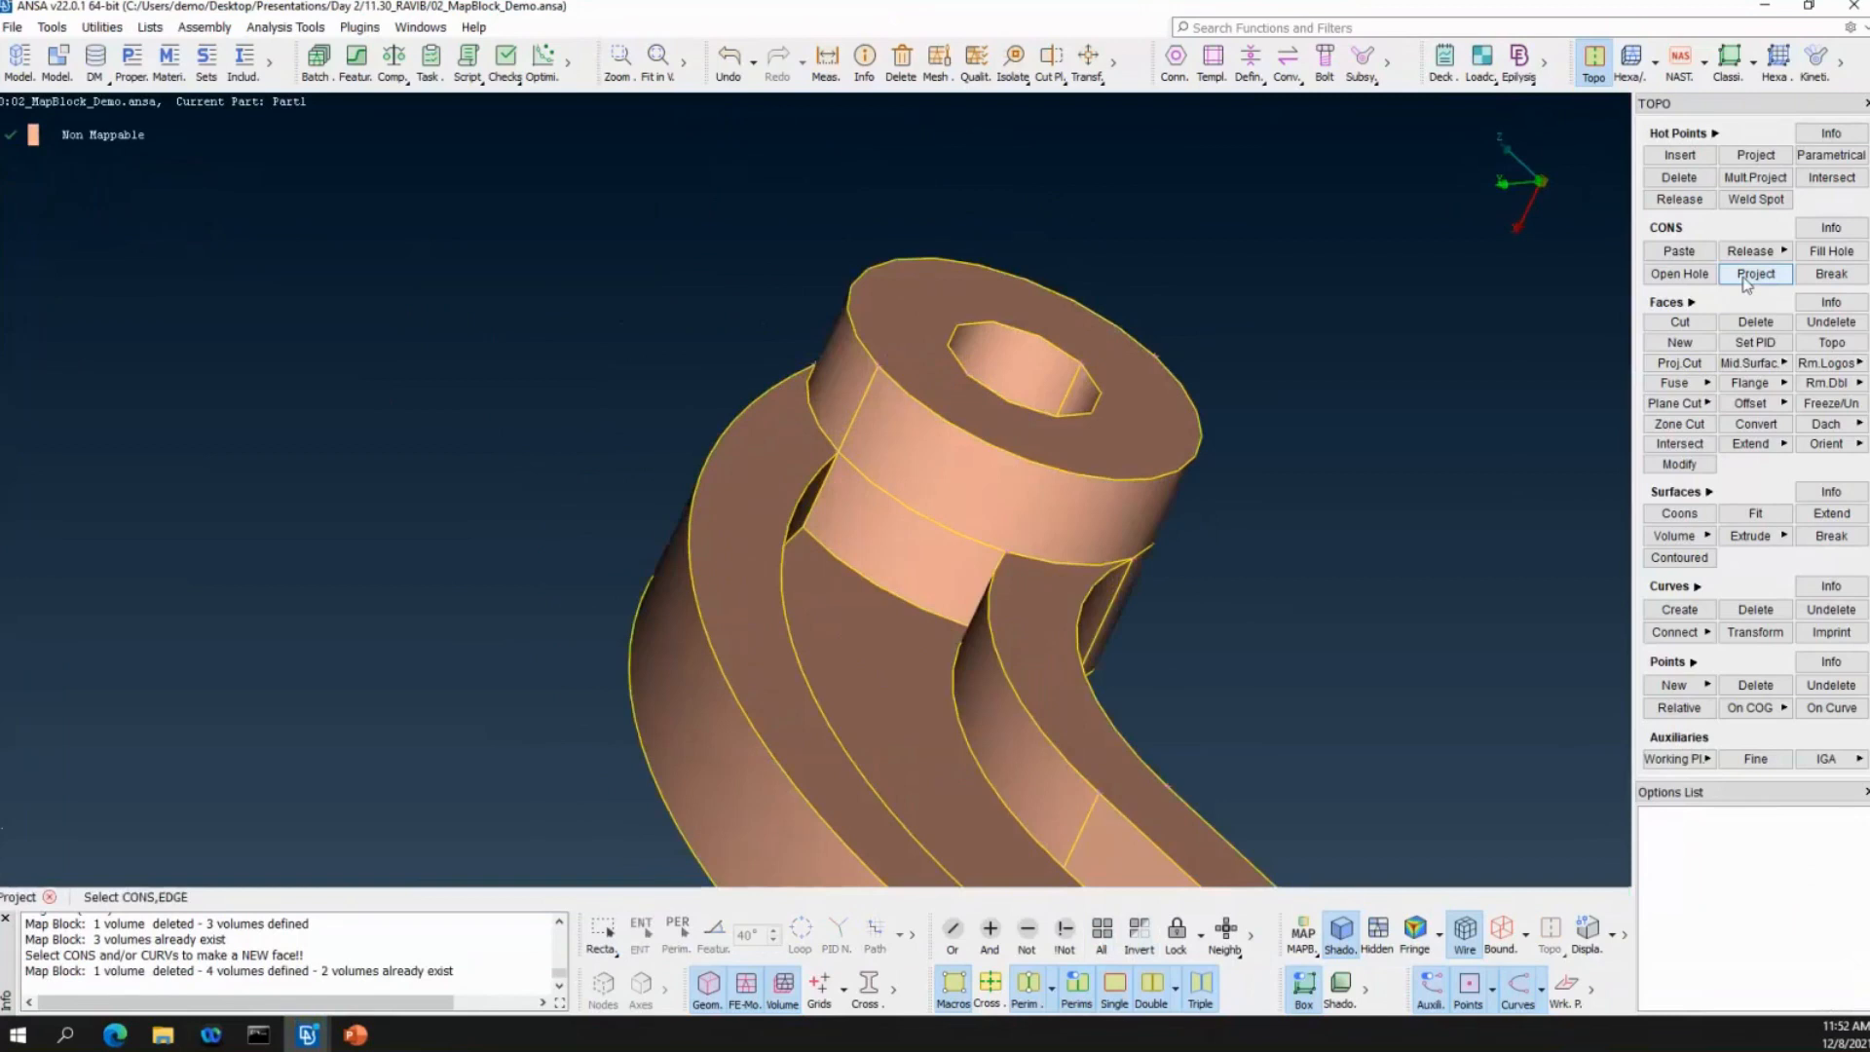
click(826, 441)
click(863, 584)
click(1061, 570)
middle_click(755, 525)
ctrl+drag(900, 533, 857, 604)
click(902, 501)
middle_click(903, 505)
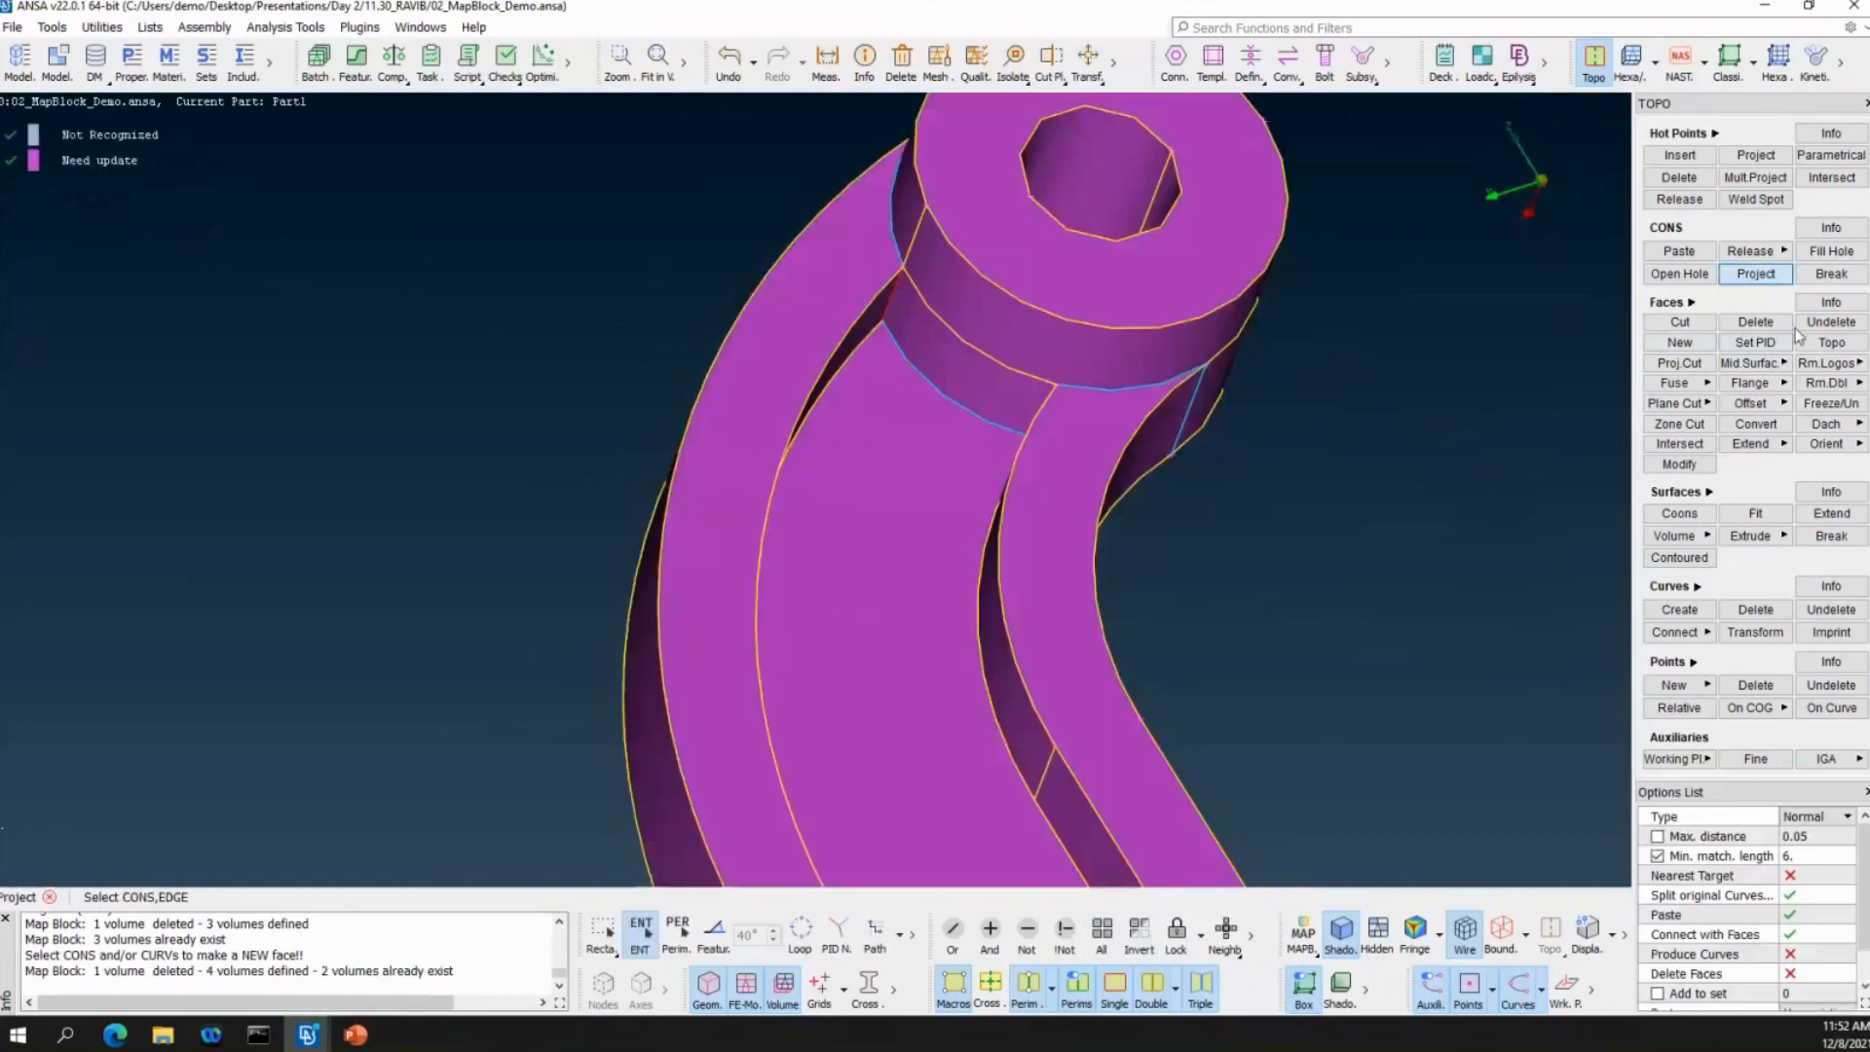
Start Topo, update the arm's volumes marked Need update, and display the whole bracket.
click(1828, 342)
ctrl+drag(1032, 370, 951, 442)
ctrl+drag(993, 534, 986, 614)
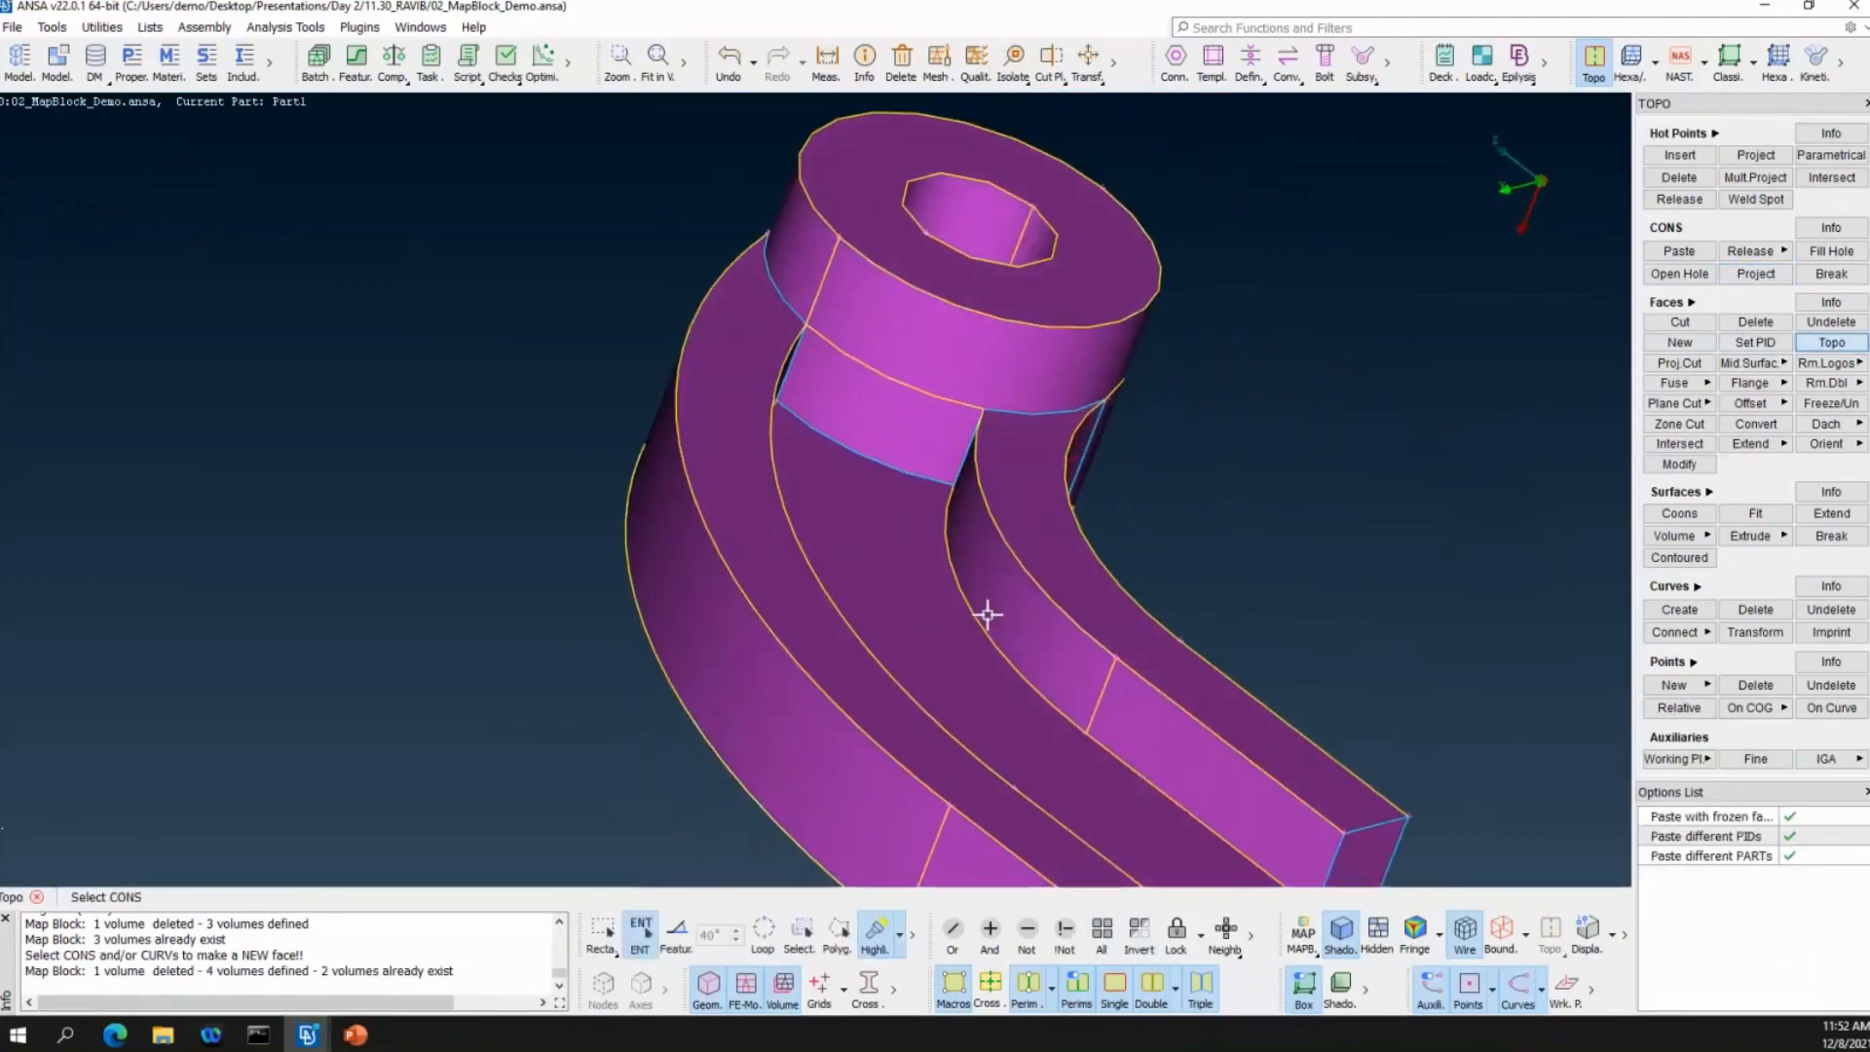
scroll(1005, 496, down, 3)
right_click(89, 163)
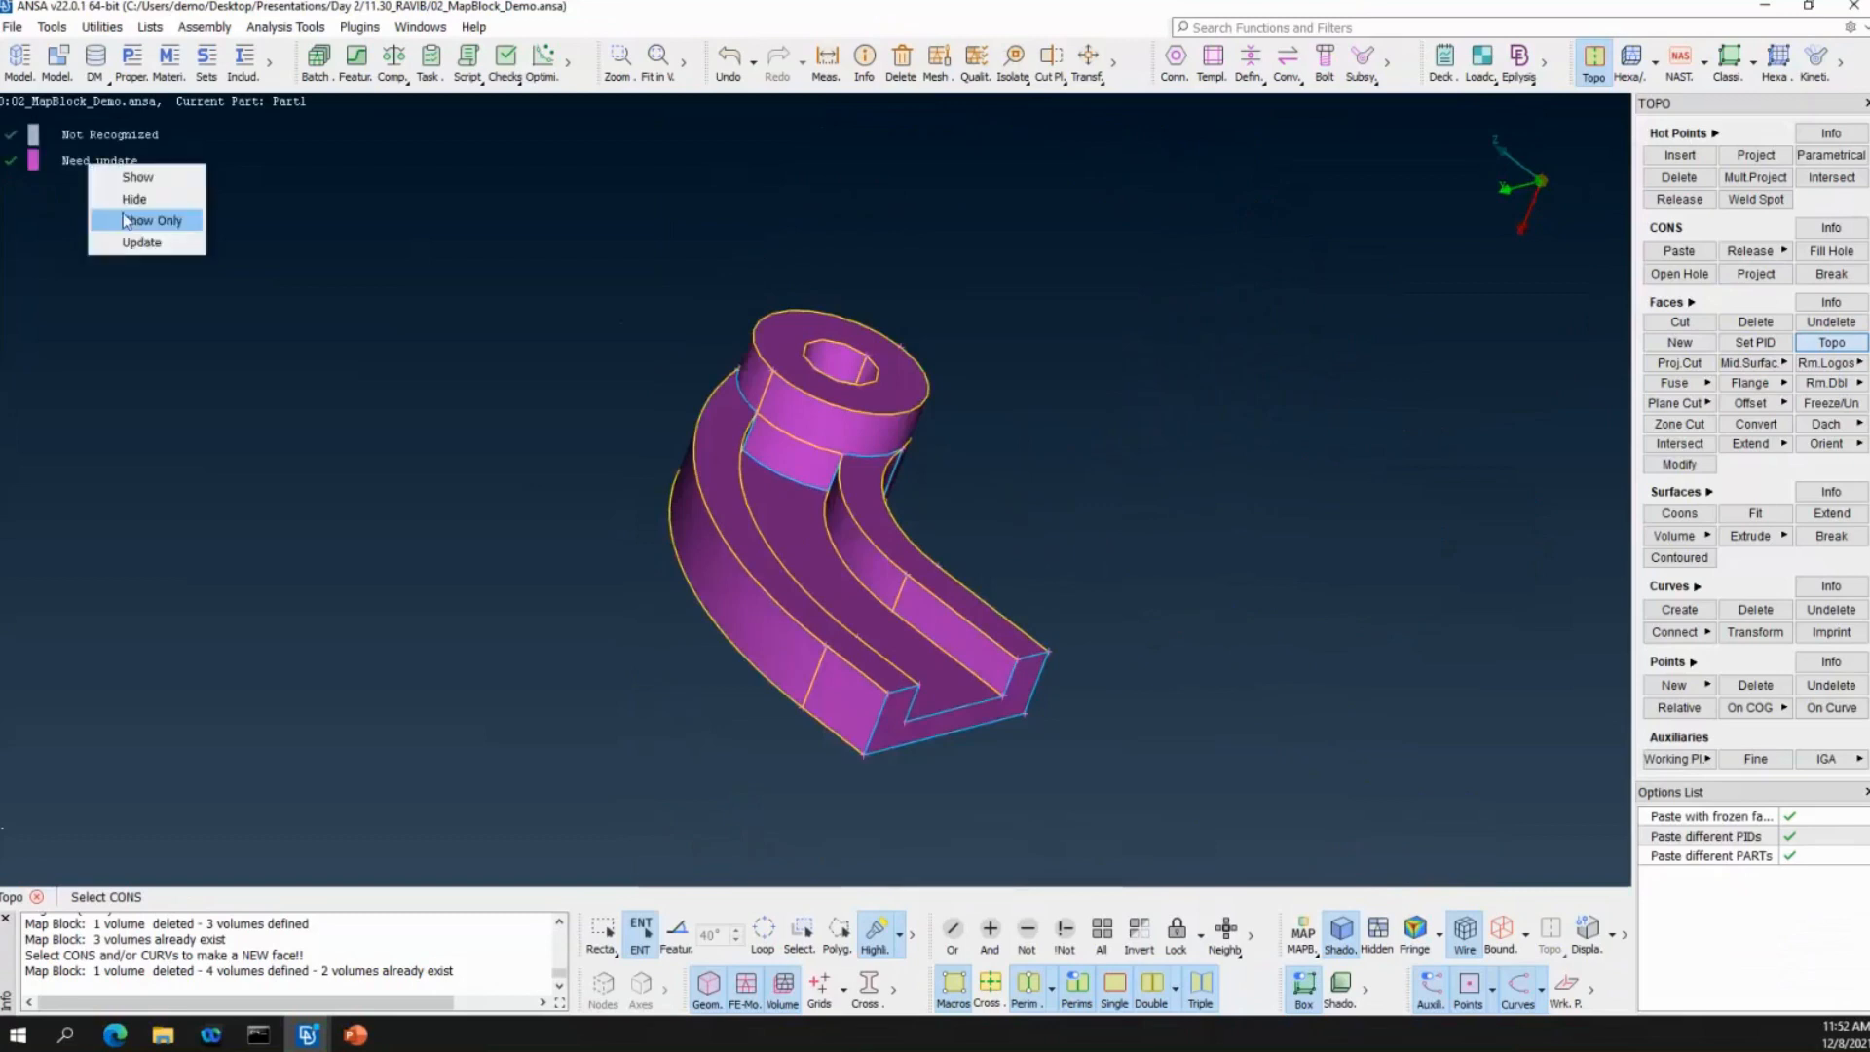
click(141, 241)
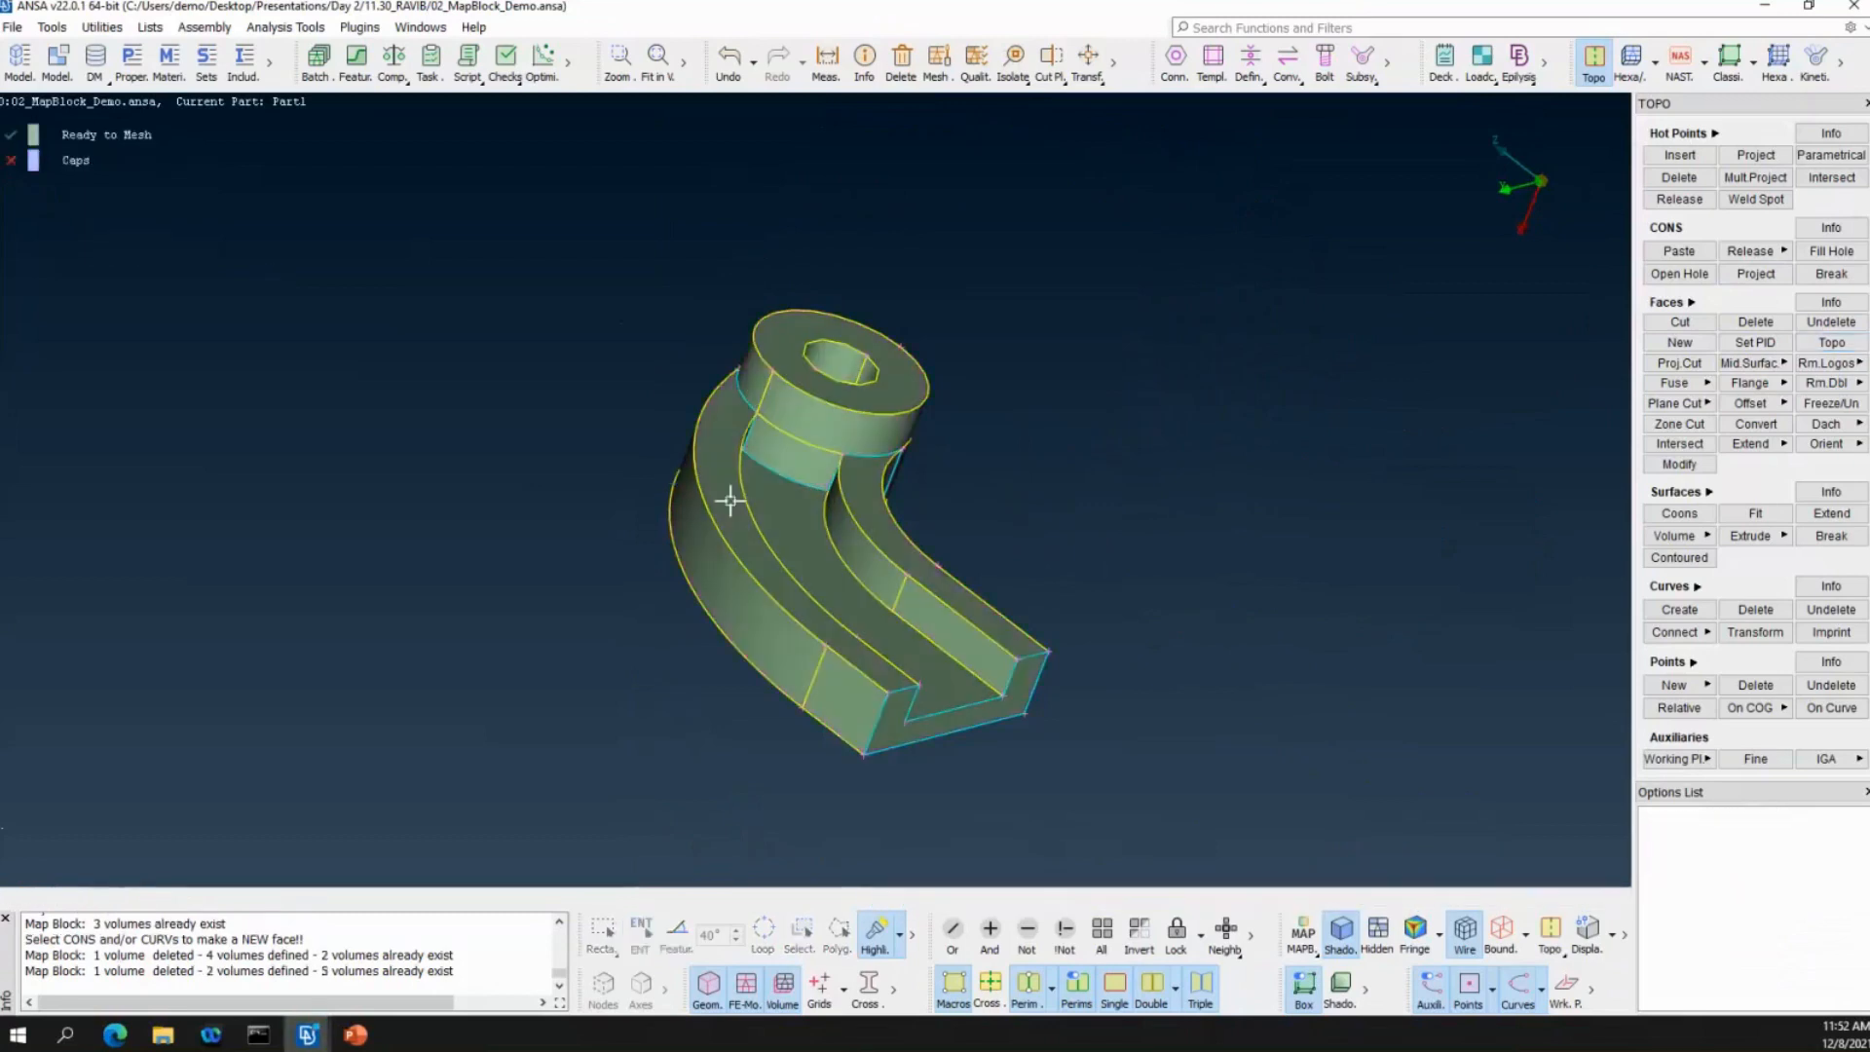
click(1102, 935)
ctrl+drag(760, 342, 250, 238)
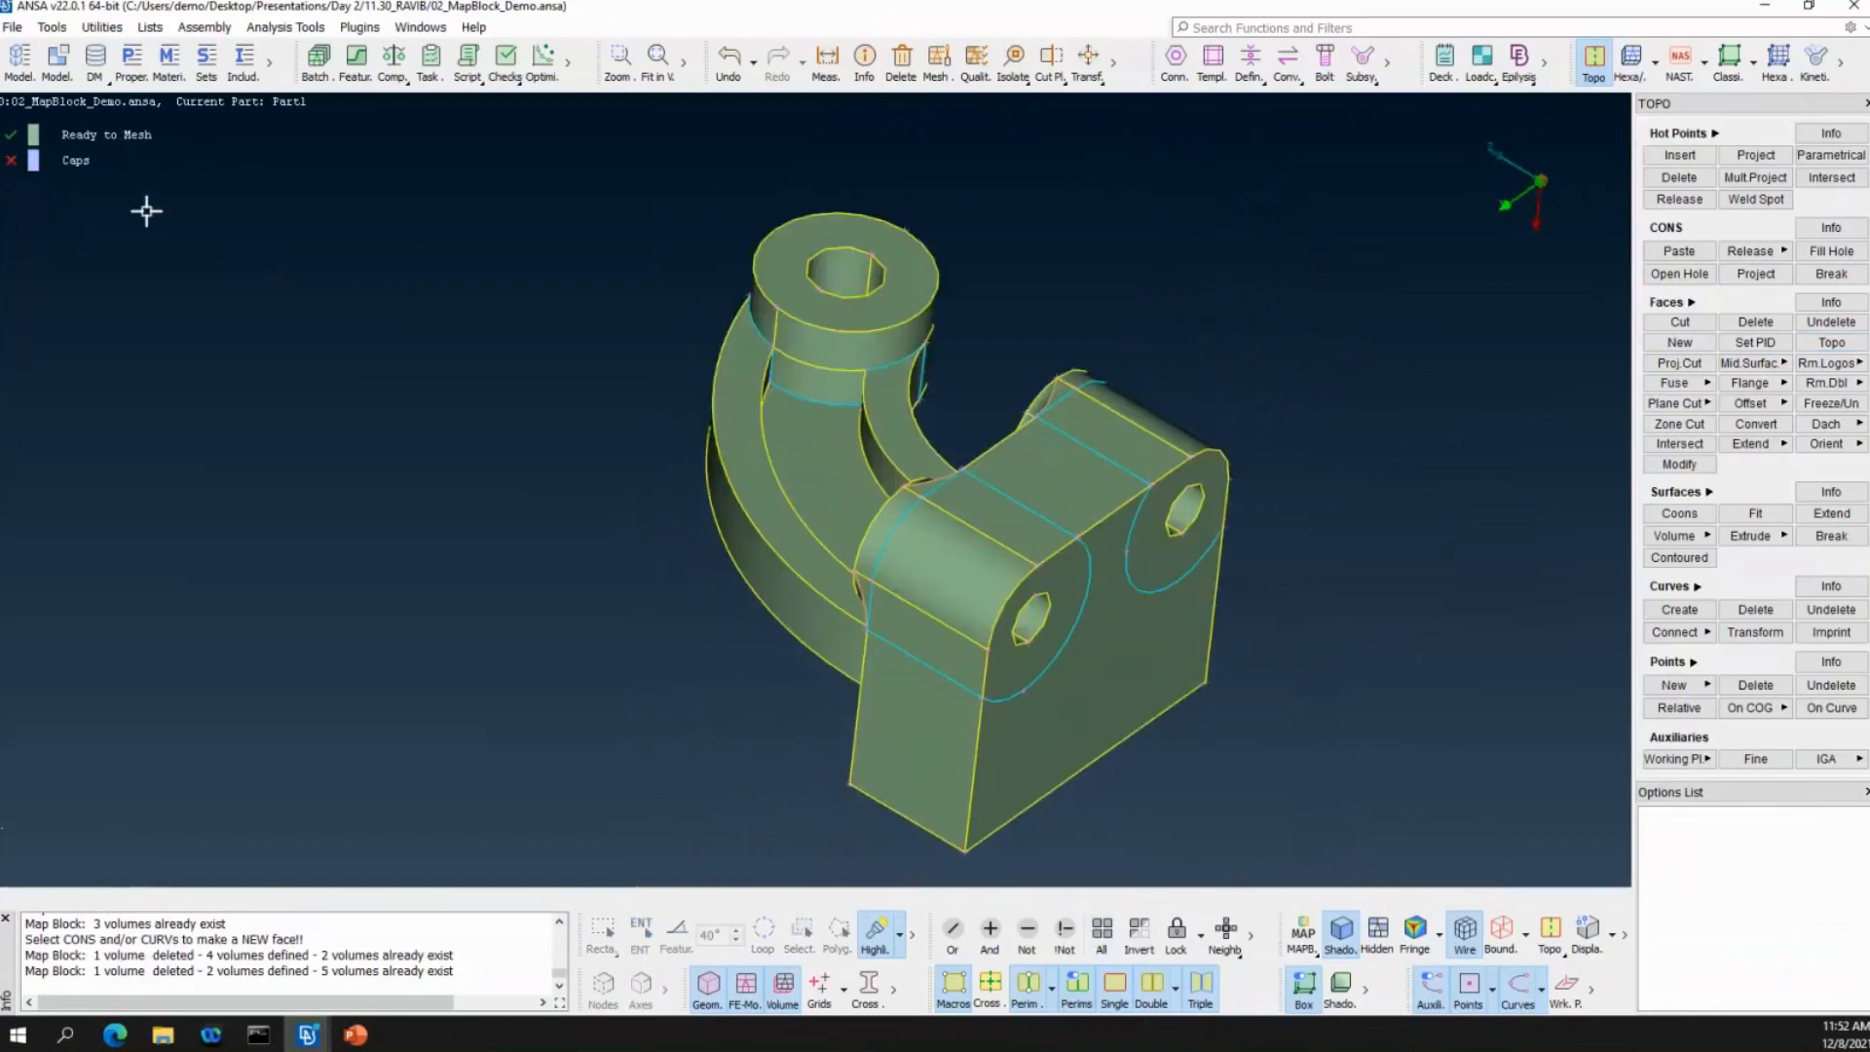
Display the shell mesh in Hexa/Penta Mesh and examine it on the arm, ribs and eye.
ctrl+drag(1011, 494, 1164, 669)
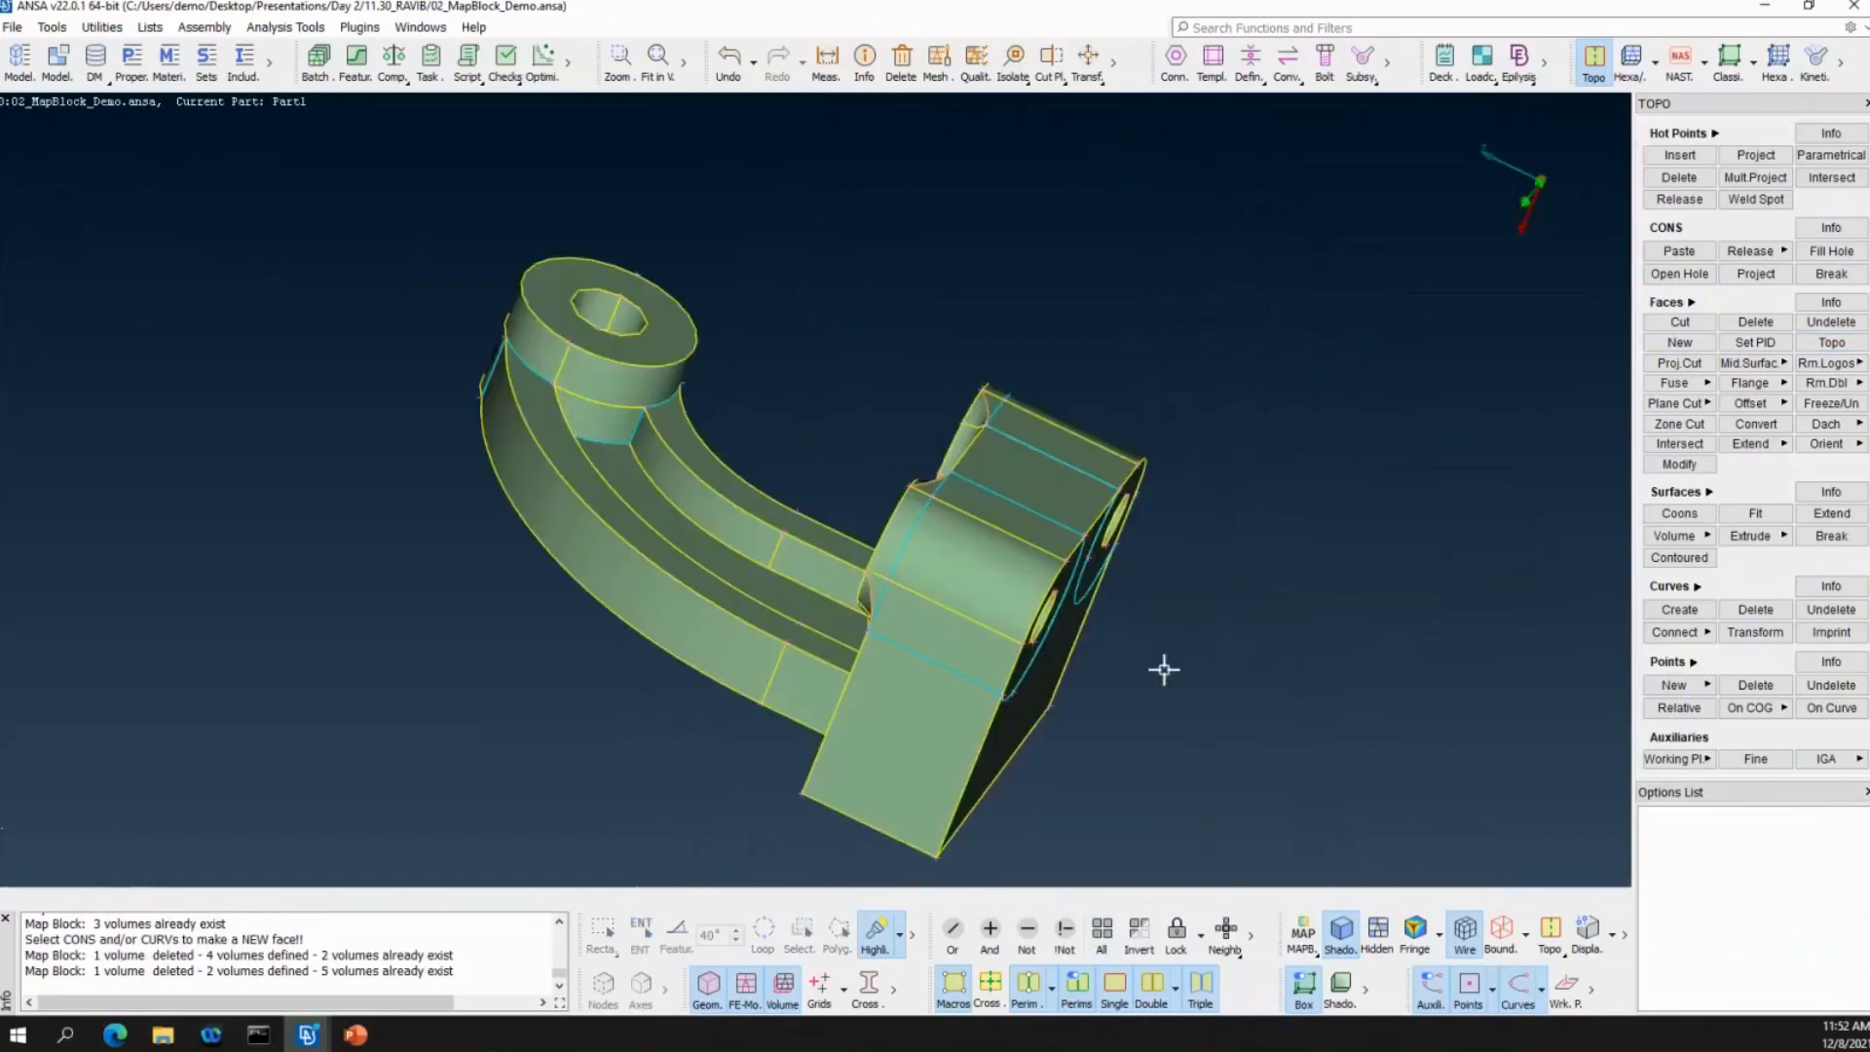
click(1632, 78)
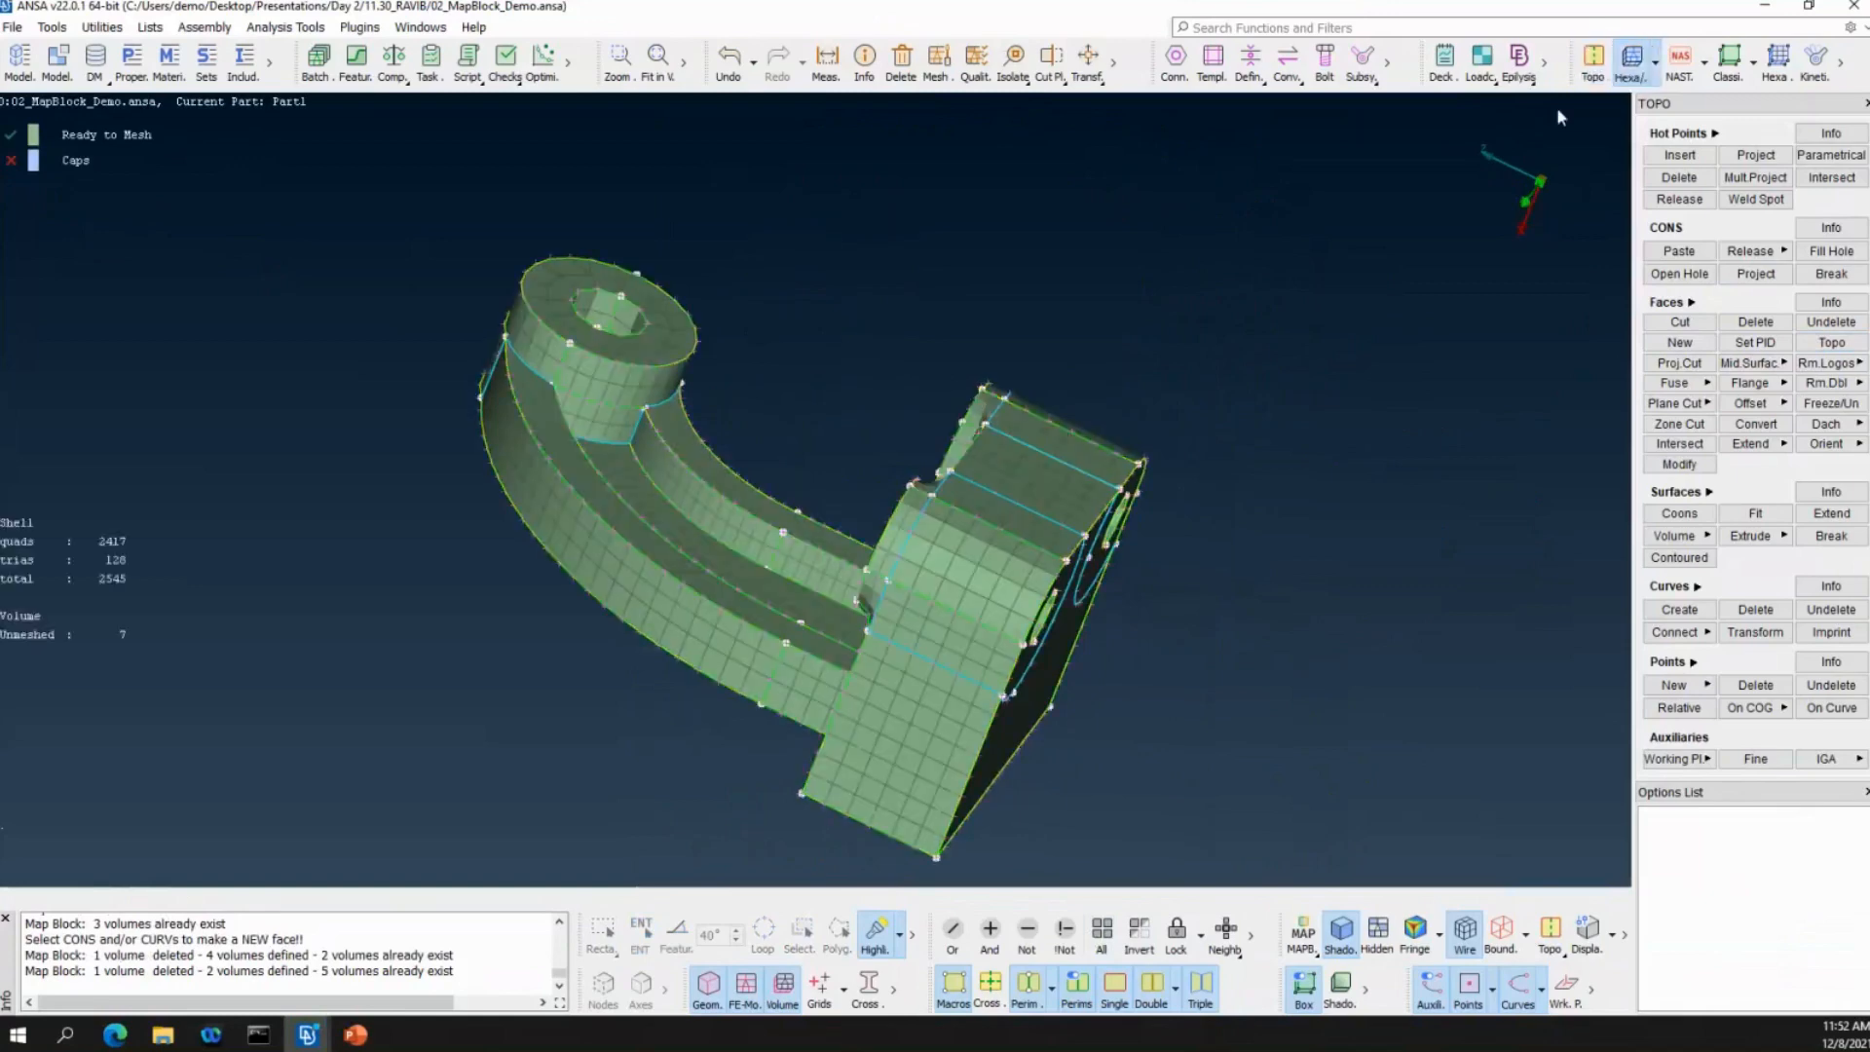
ctrl+drag(909, 388, 839, 360)
ctrl+middle_drag(697, 301, 613, 476)
ctrl+right_drag(599, 497, 979, 520)
ctrl+drag(979, 520, 415, 576)
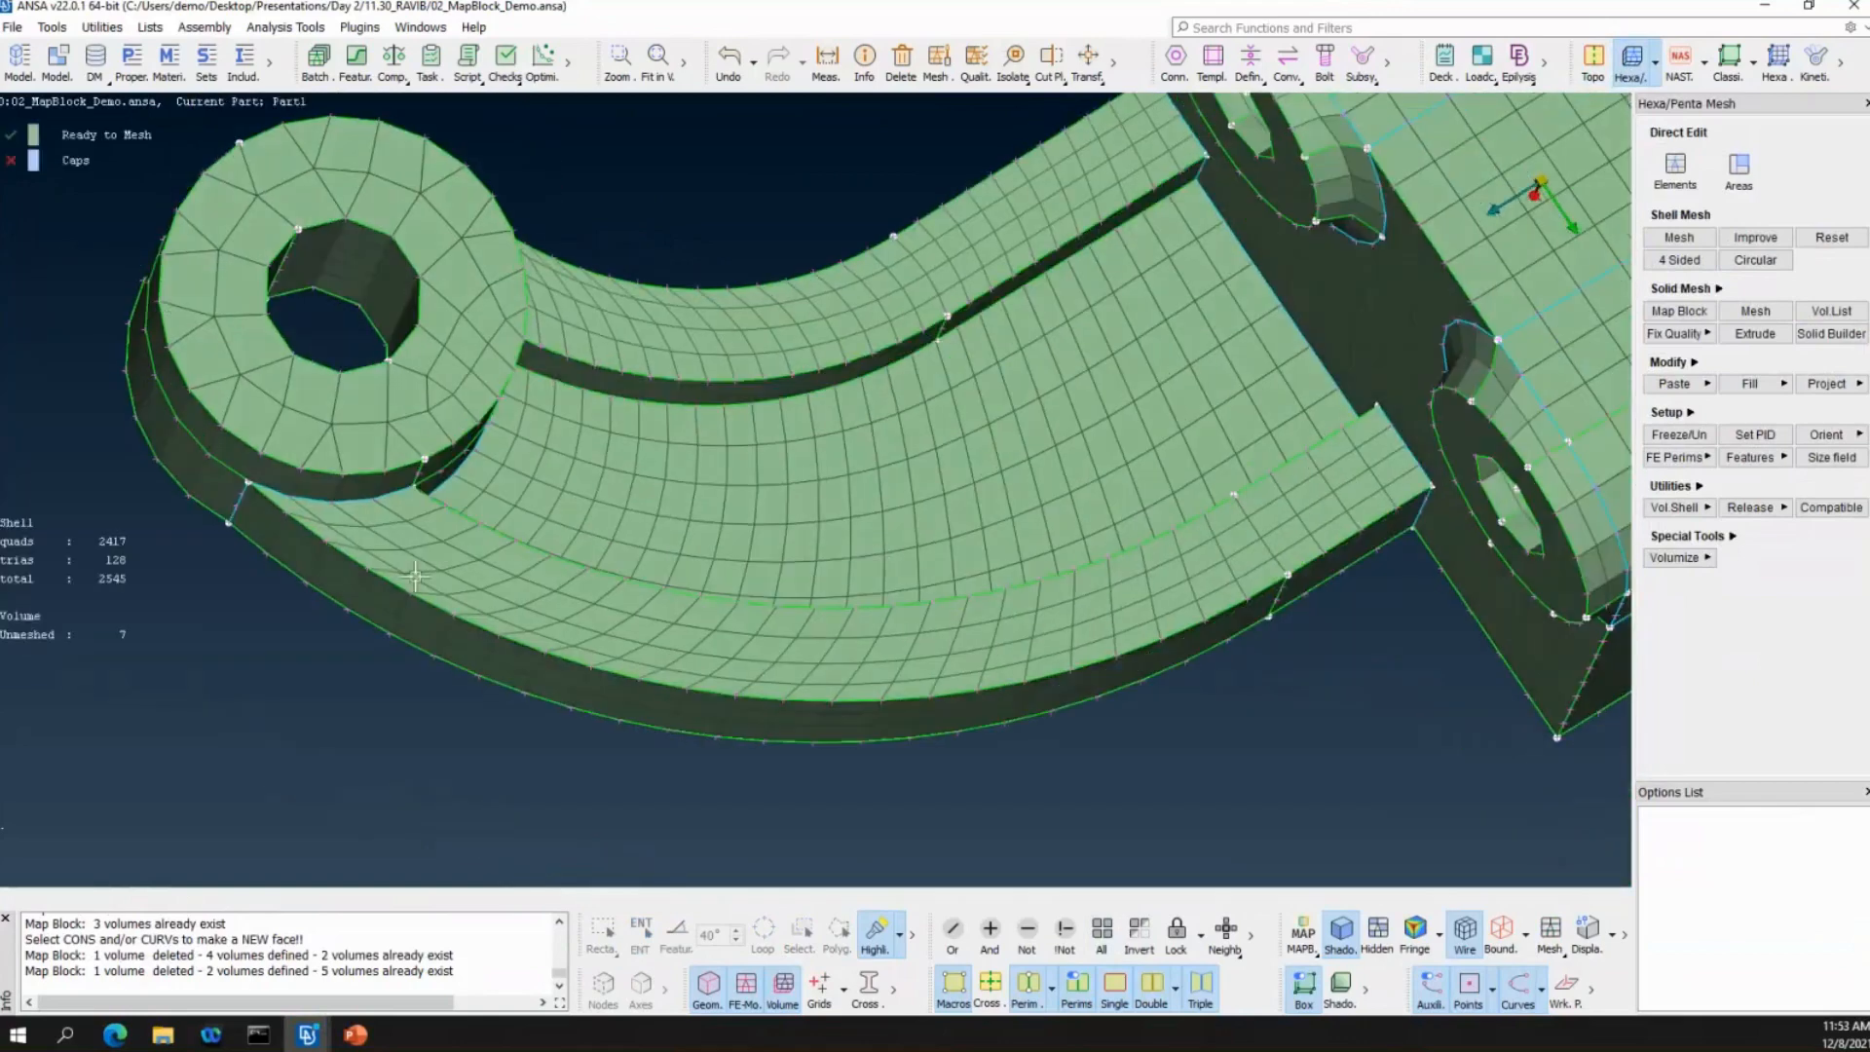
ctrl+drag(1012, 616, 1139, 565)
Return to Topo and project the edges where the arm's ribs meet its recessed web onto the arm's opposite flat face.
click(1593, 61)
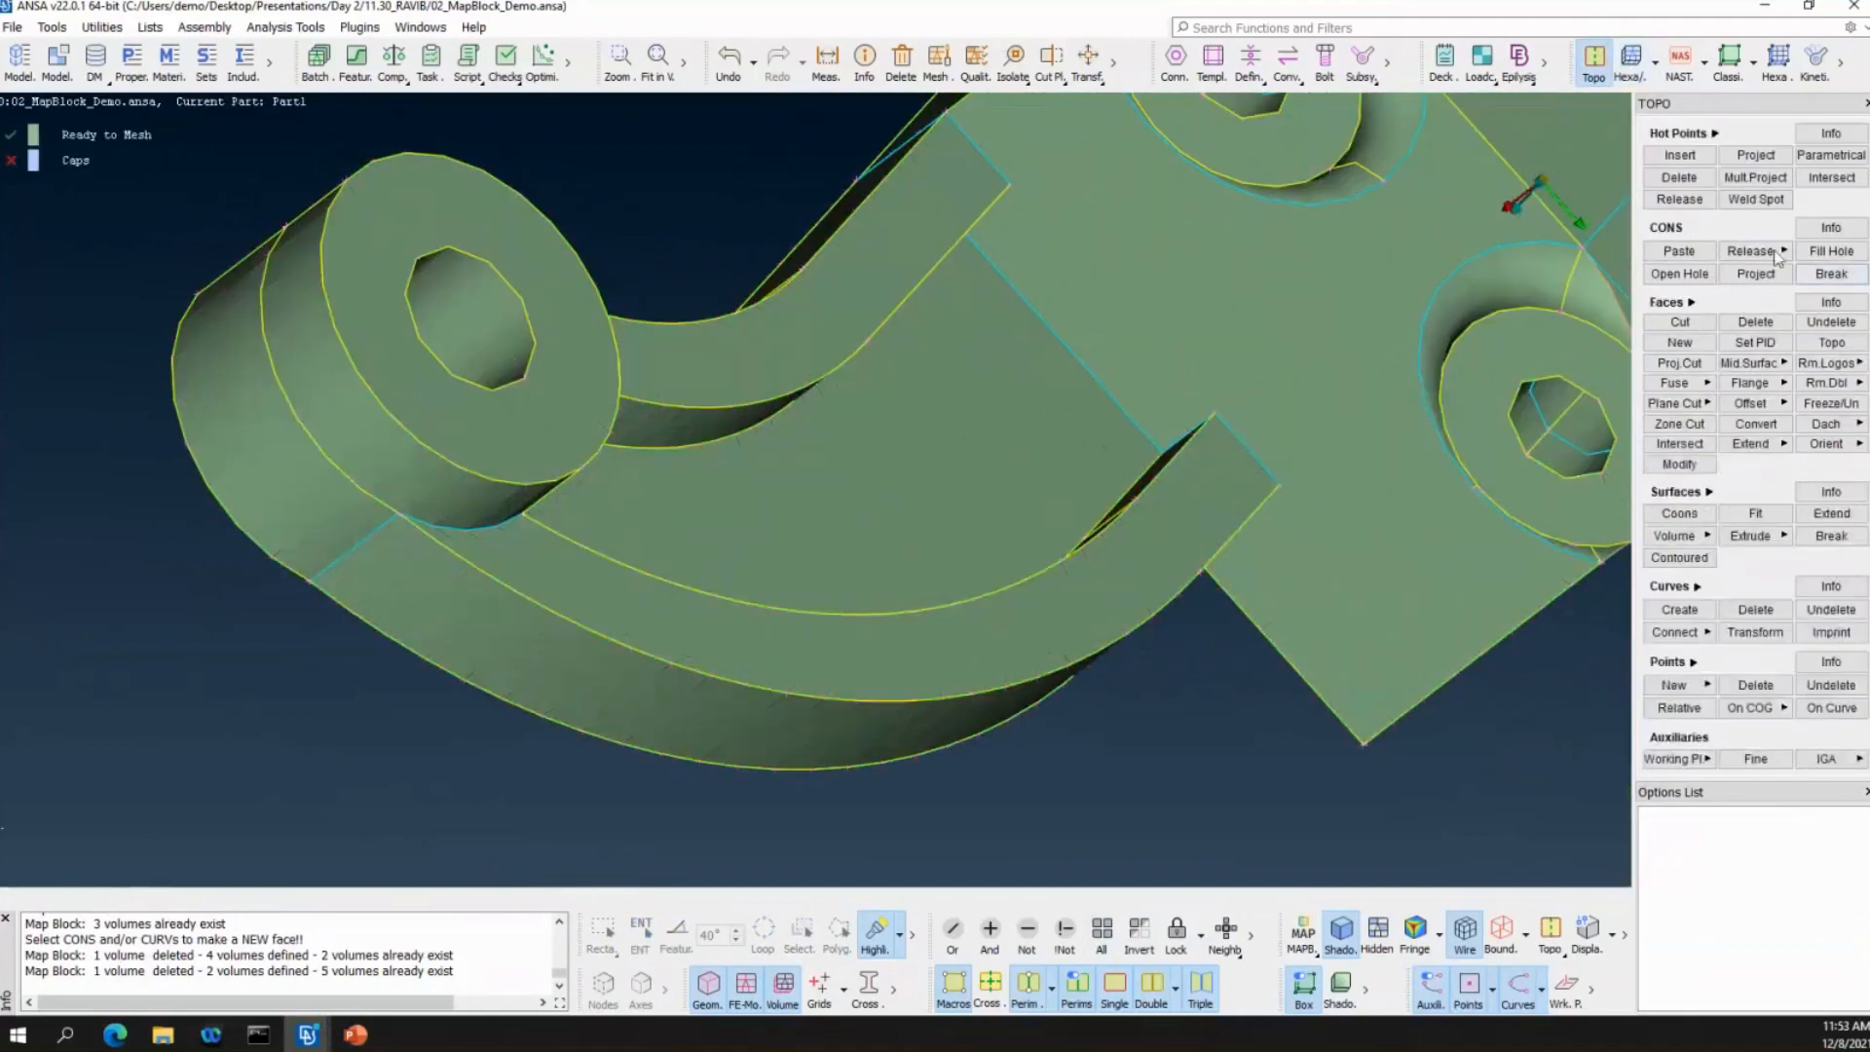
click(1756, 274)
ctrl+drag(1141, 411, 1007, 241)
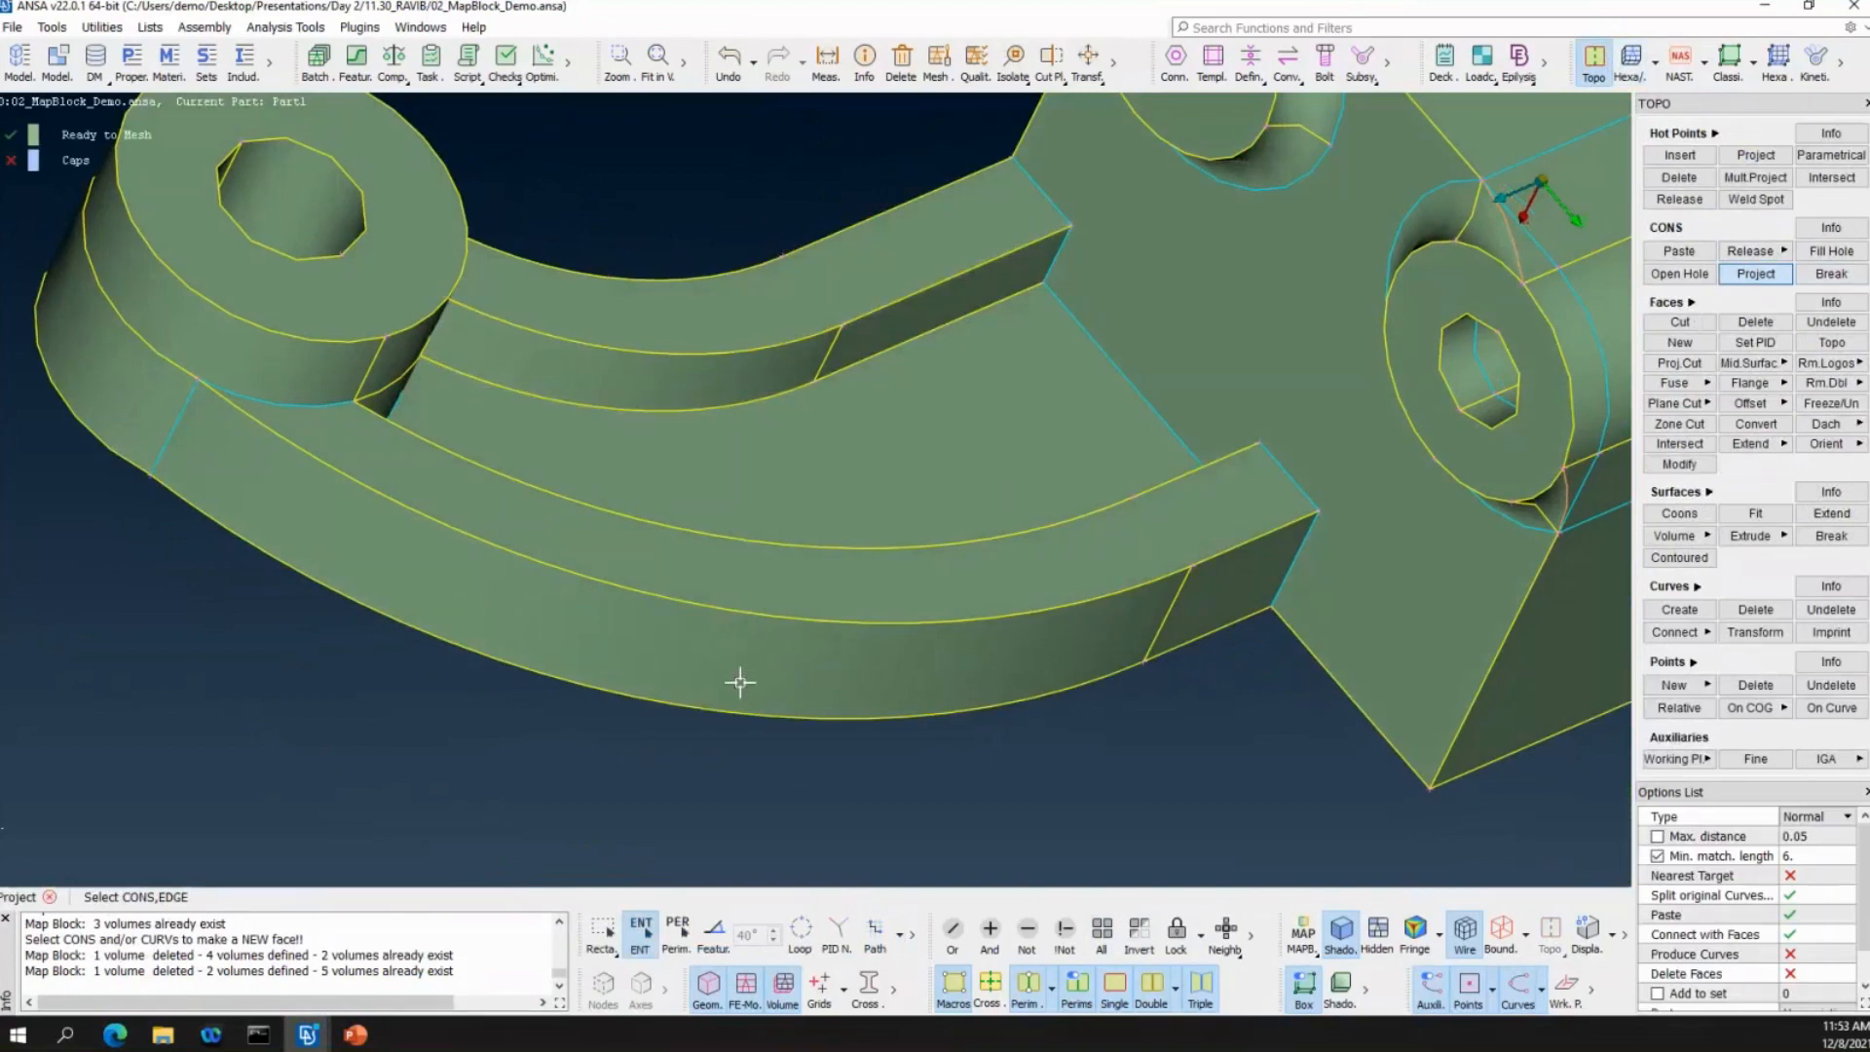
ctrl+drag(863, 460, 1056, 418)
click(1062, 425)
click(1013, 517)
ctrl+drag(995, 529, 886, 618)
click(855, 450)
middle_click(856, 451)
Hide the arm's recessed web face to expose the projected internal faces.
click(1064, 933)
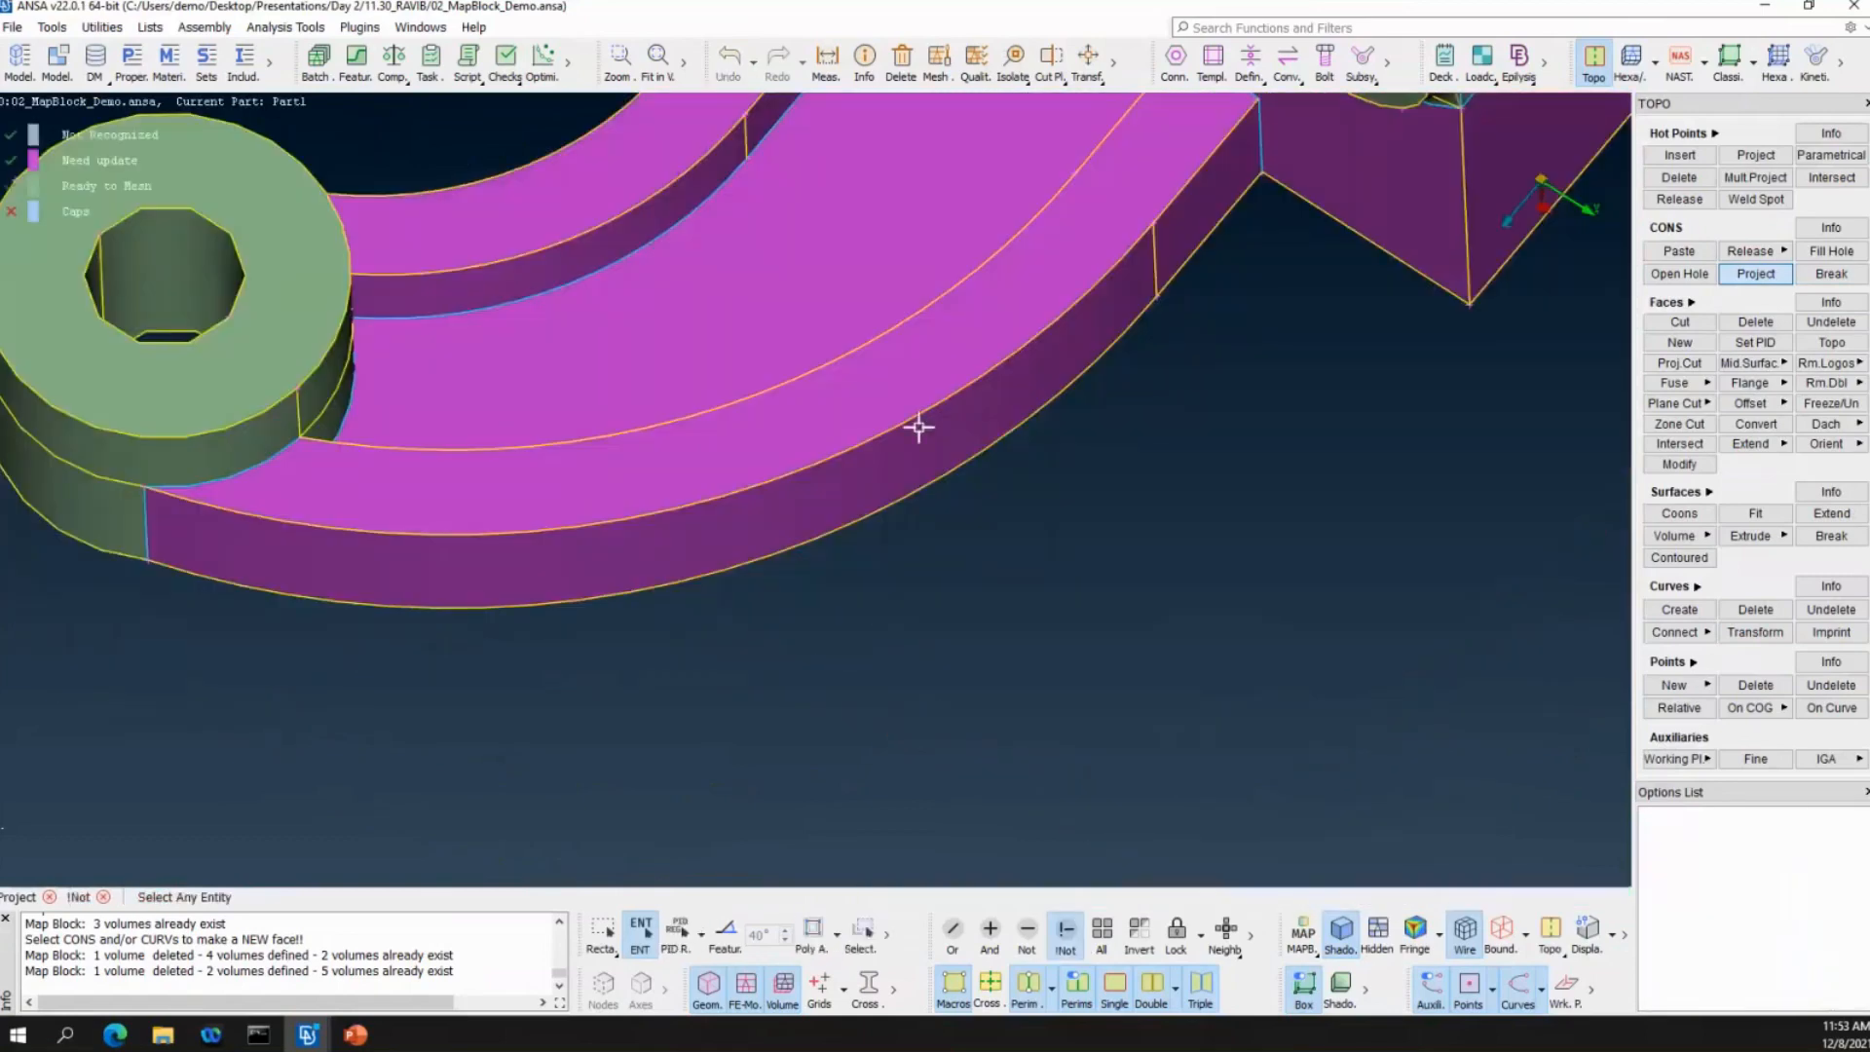
ctrl+middle_drag(912, 234, 1007, 610)
click(1004, 602)
ctrl+drag(1101, 351, 1110, 272)
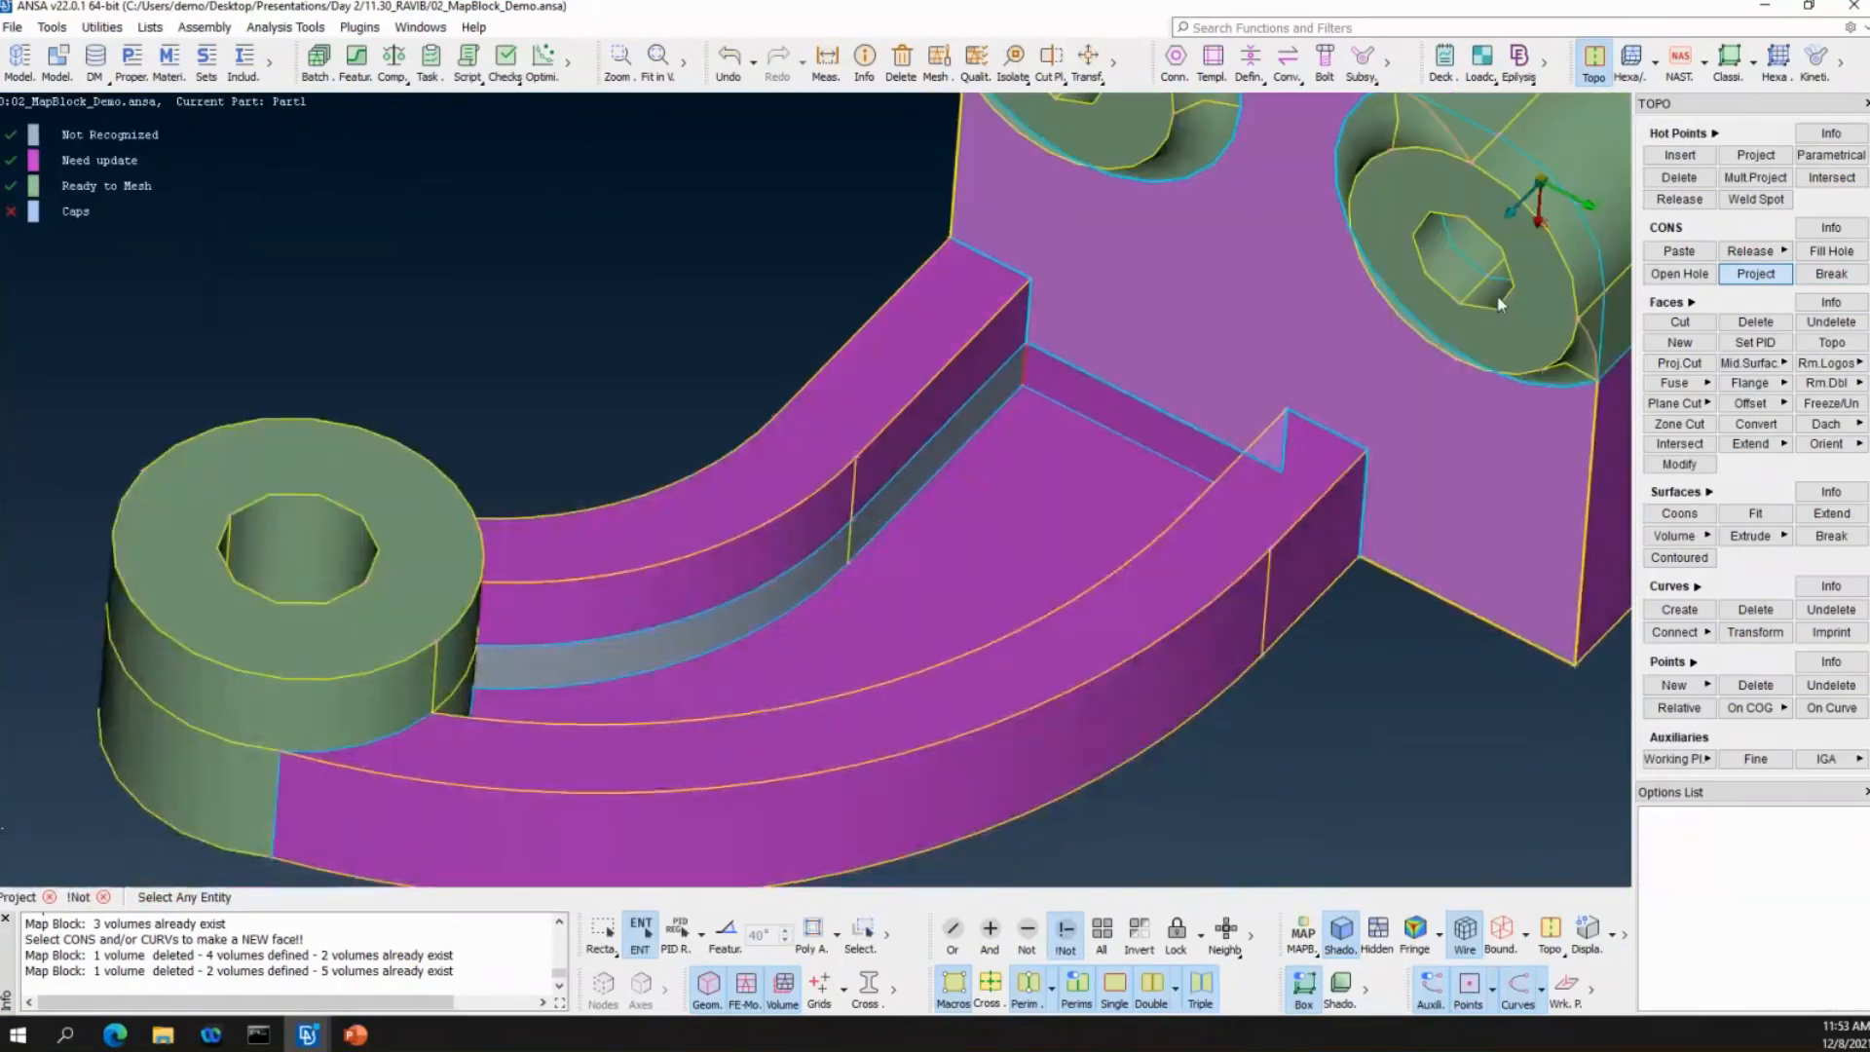
Project the exposed inner edge where the web meets the base onto the adjoining internal face.
click(1760, 281)
click(1025, 363)
ctrl+drag(1114, 429, 1232, 439)
scroll(1217, 465, up, 6)
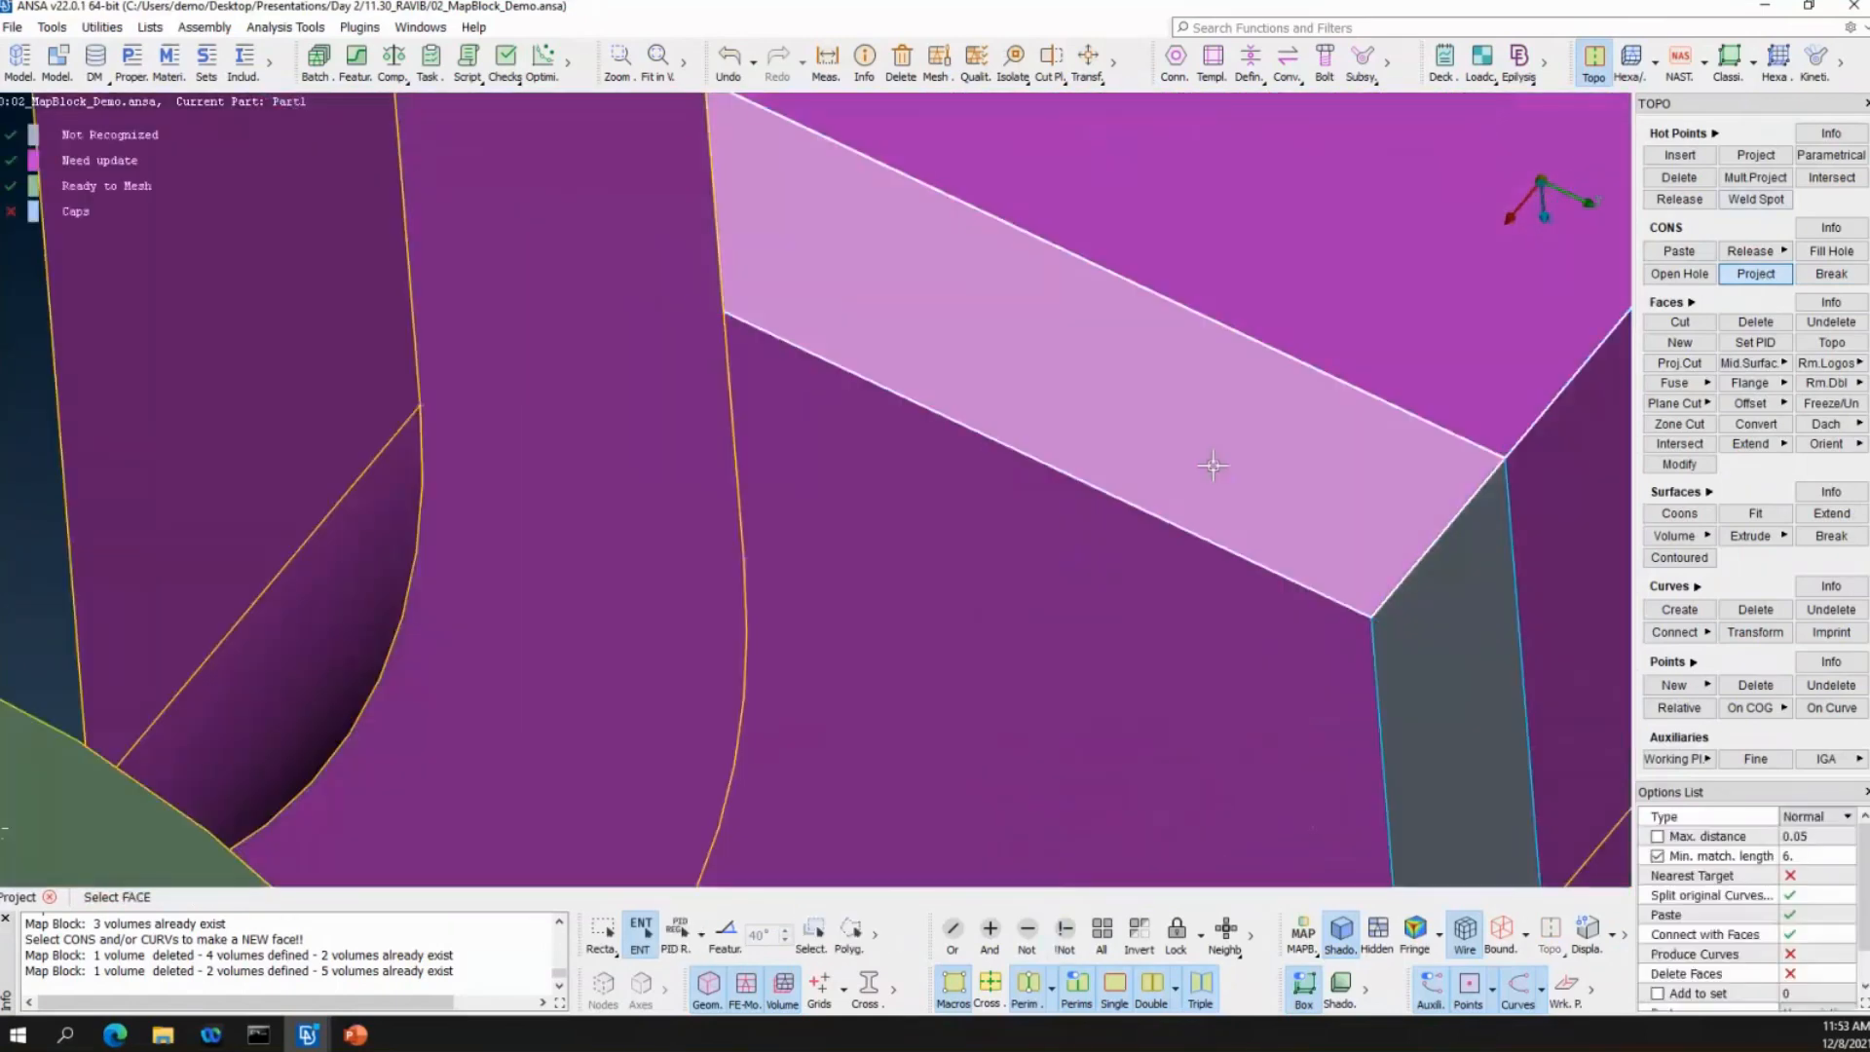
scroll(1191, 480, down, 6)
ctrl+drag(1191, 480, 1120, 424)
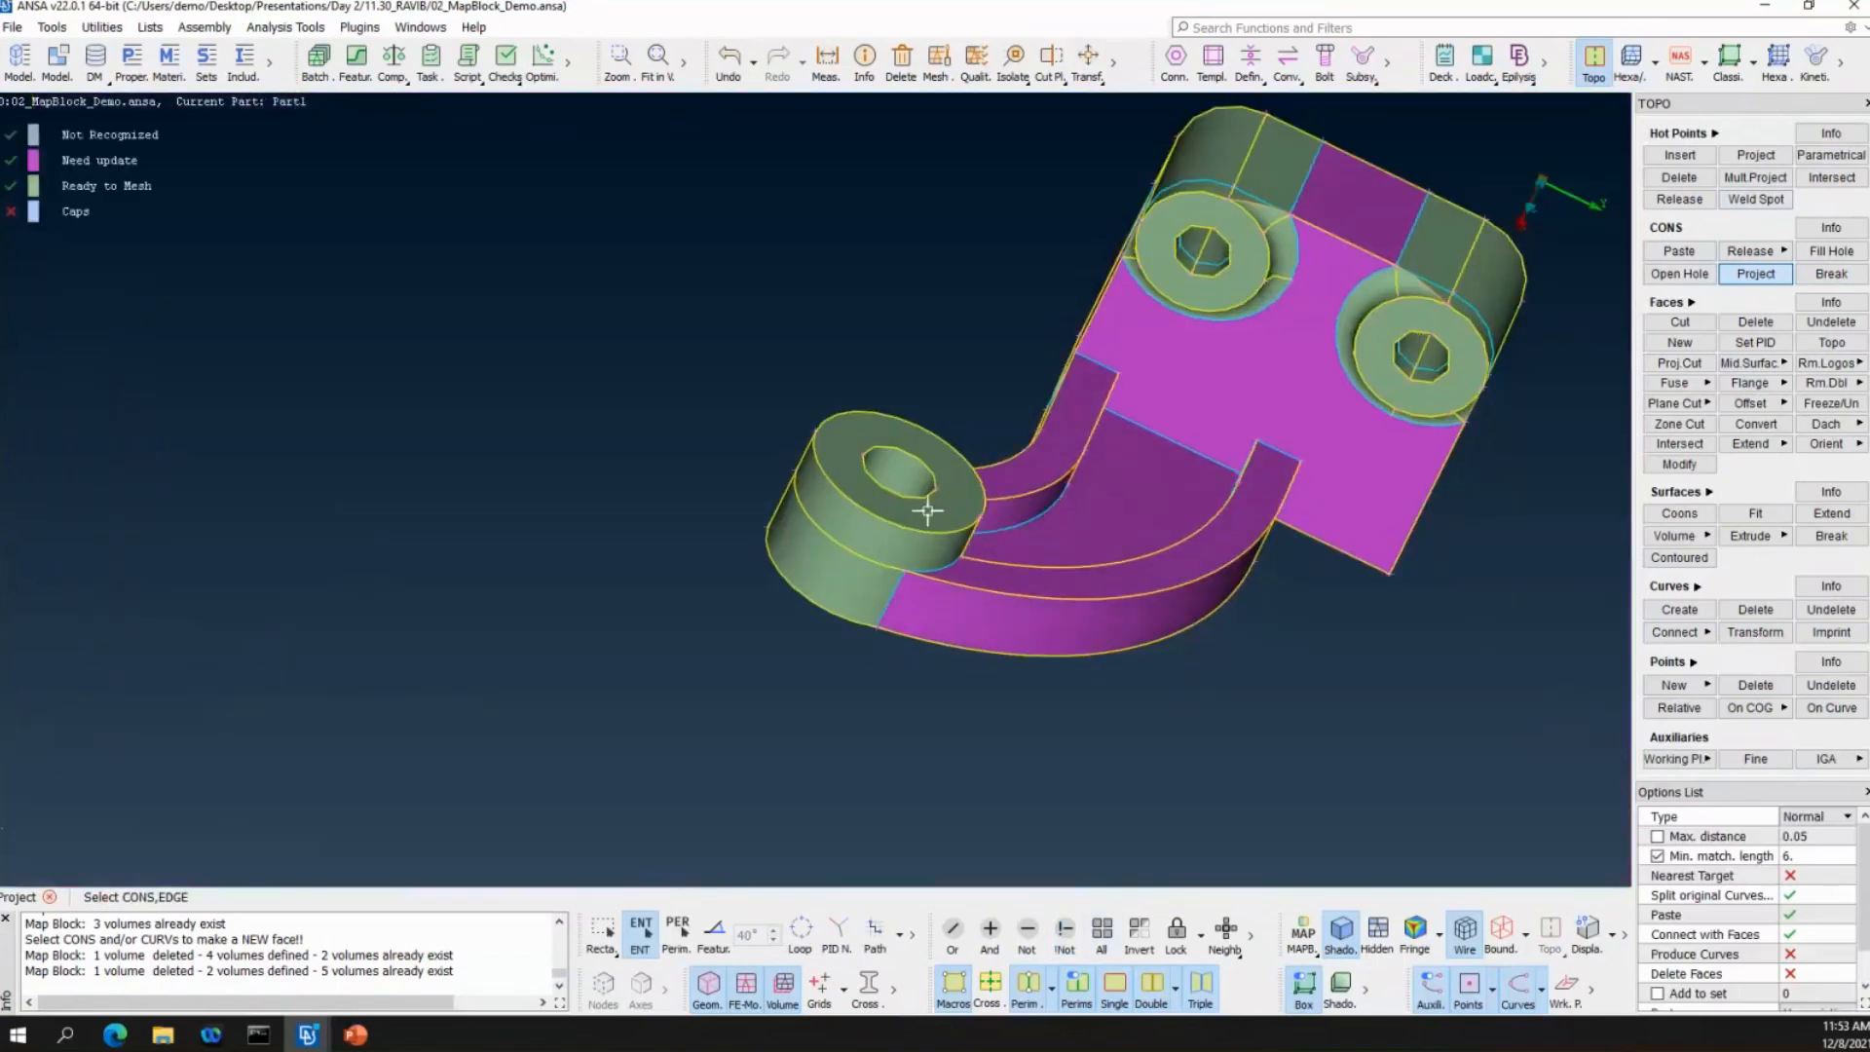
Update the arm and base Map Block volumes marked Need update.
ctrl+middle_drag(1053, 431, 945, 452)
right_click(96, 161)
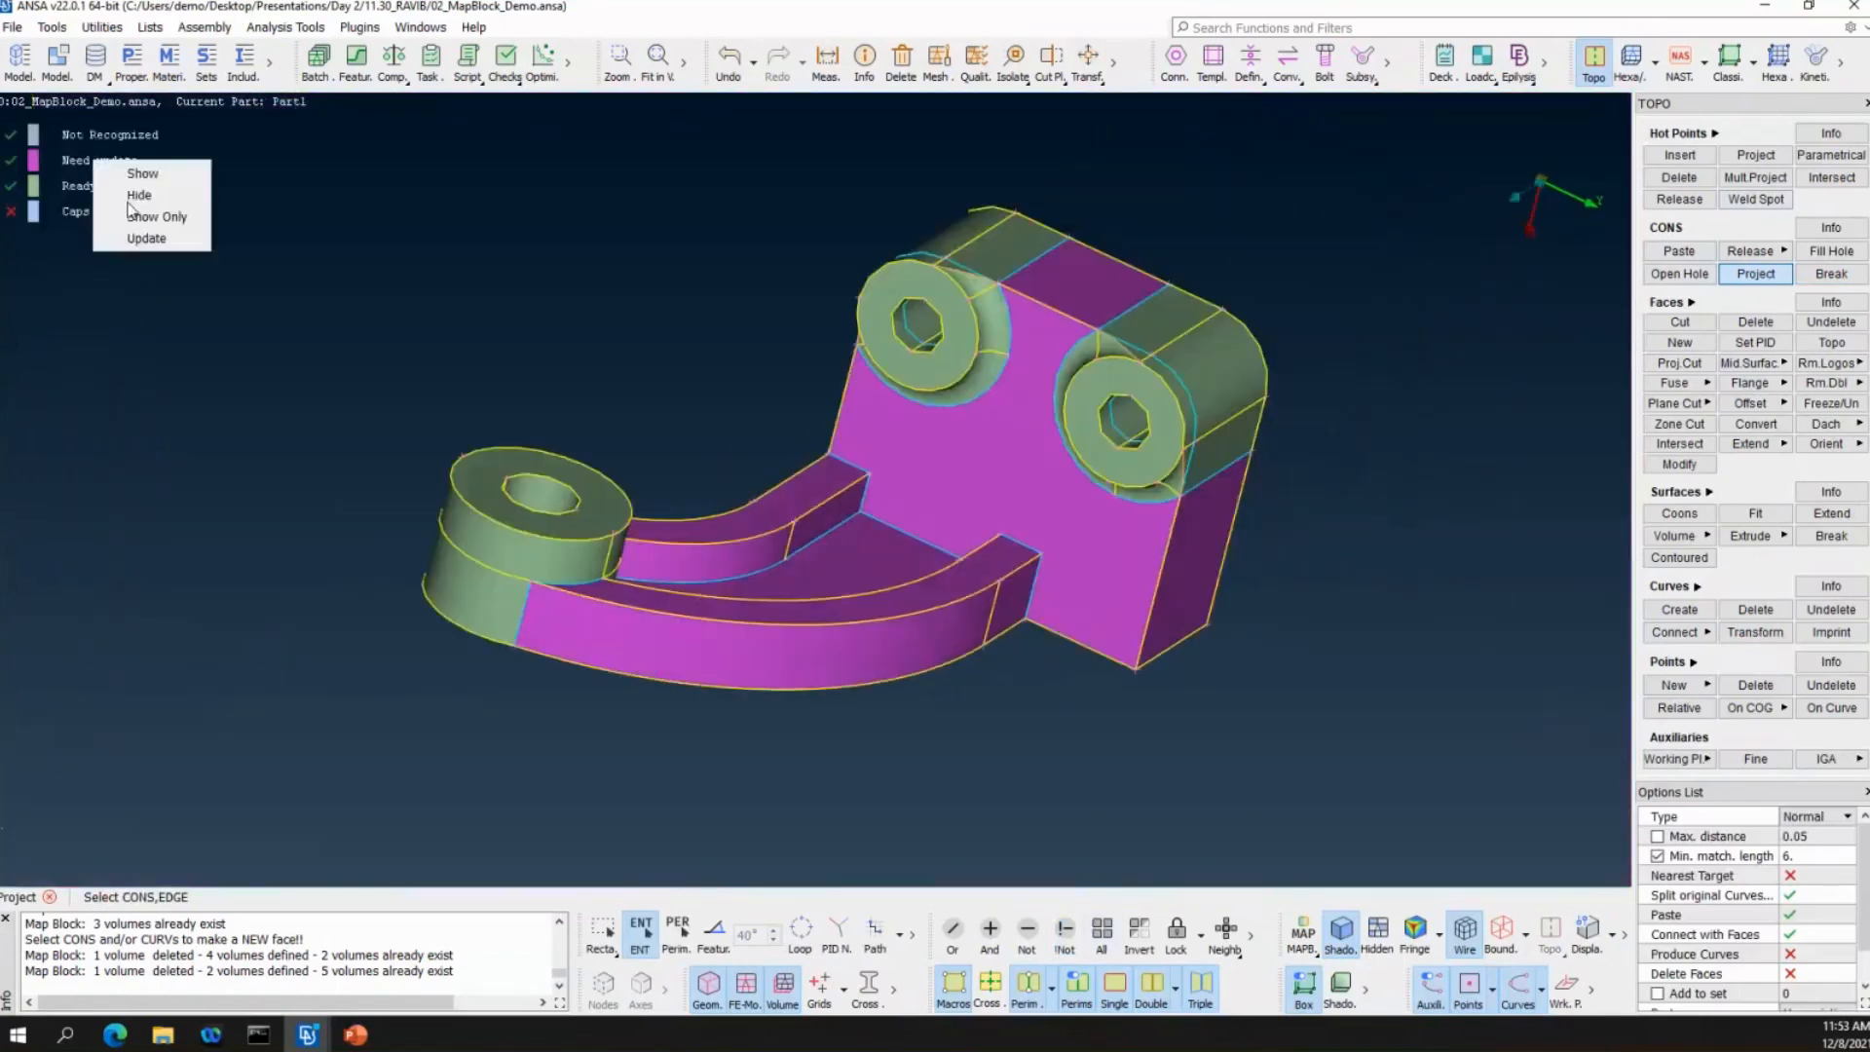
click(142, 240)
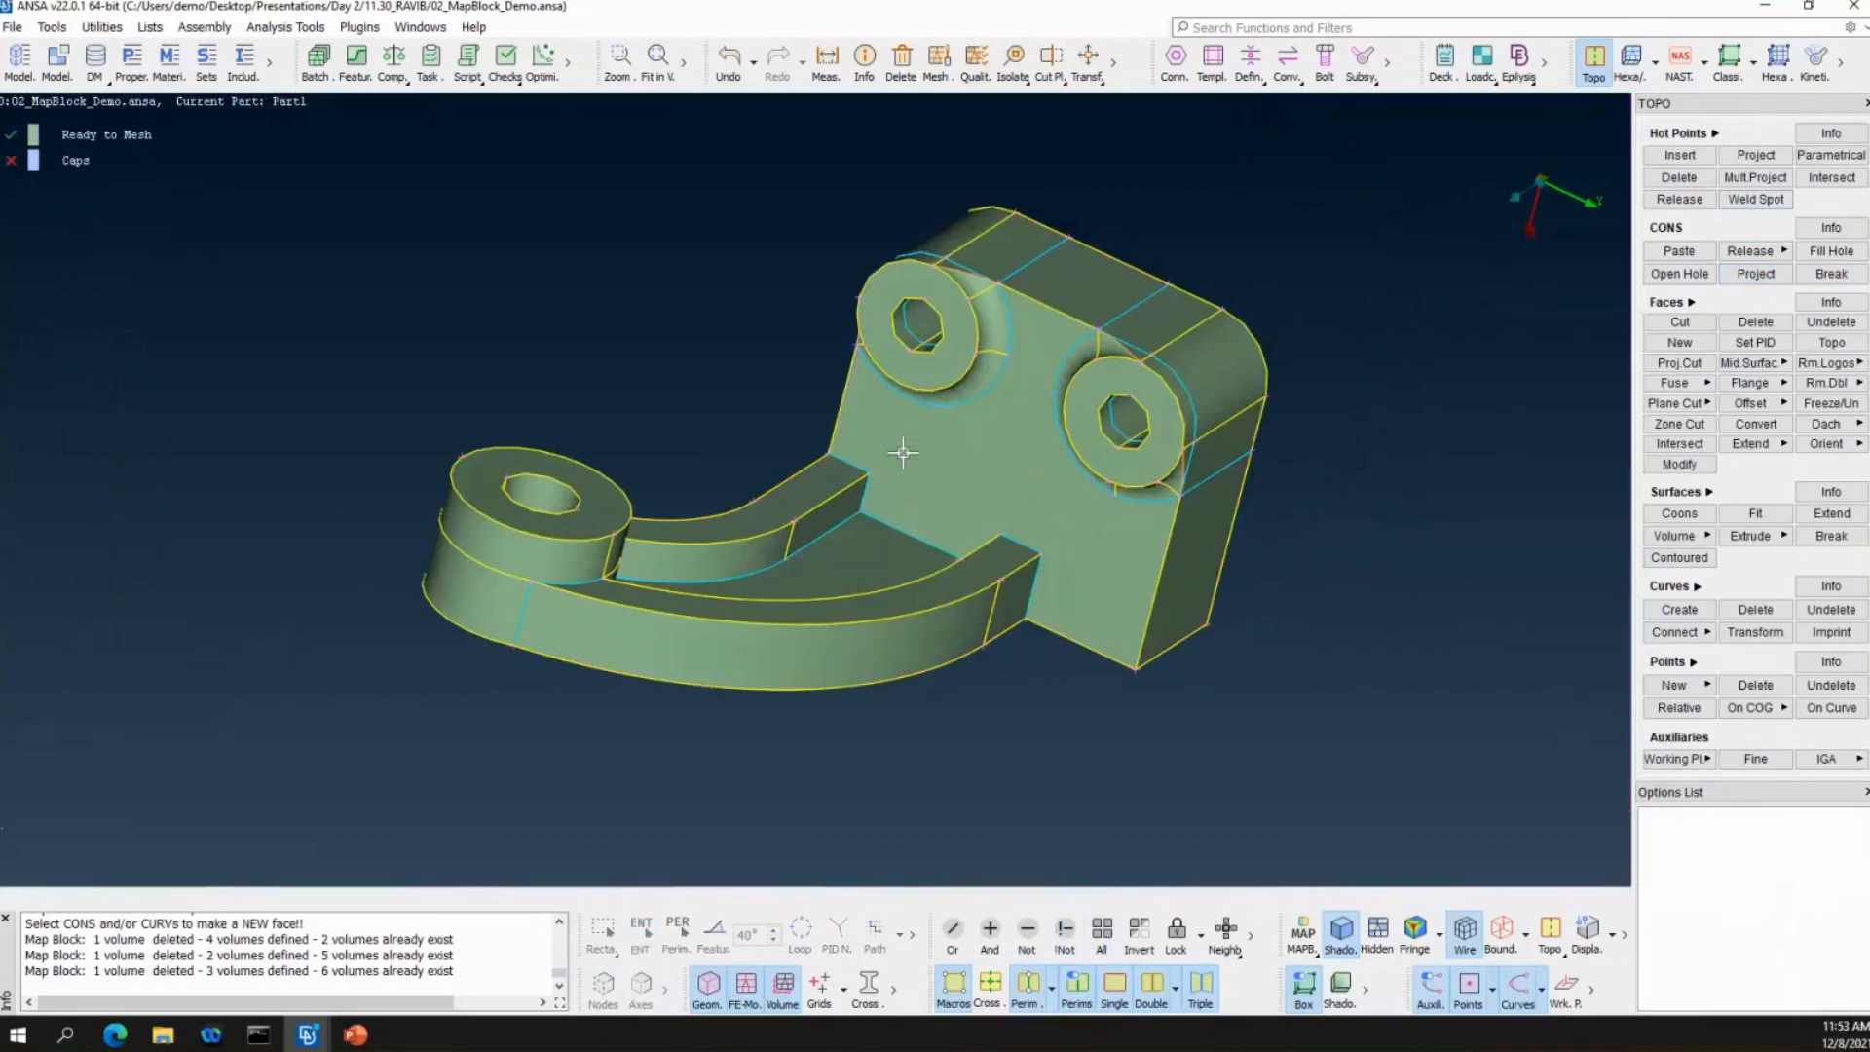
Switch to Hexa/Penta Mesh and examine the surface mesh of the partitioned arm and base.
ctrl+drag(897, 447, 1021, 721)
click(1632, 62)
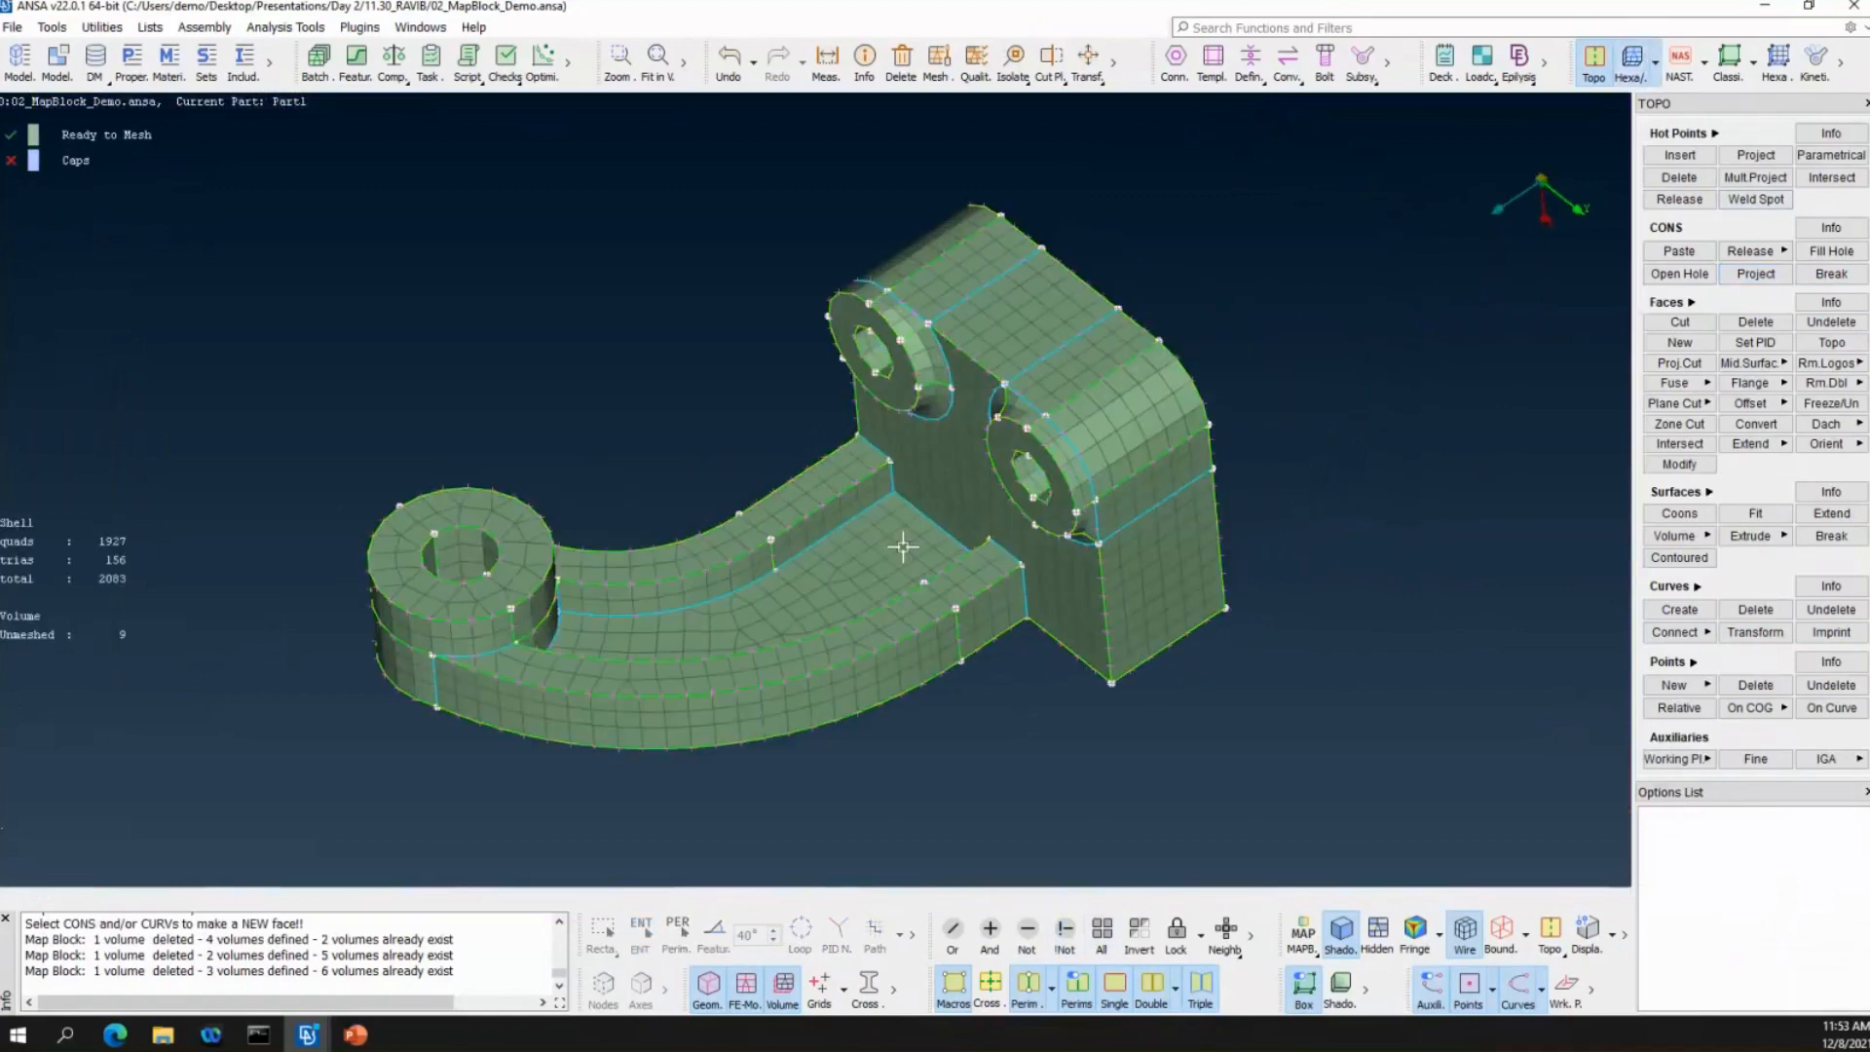
scroll(903, 546, up, 5)
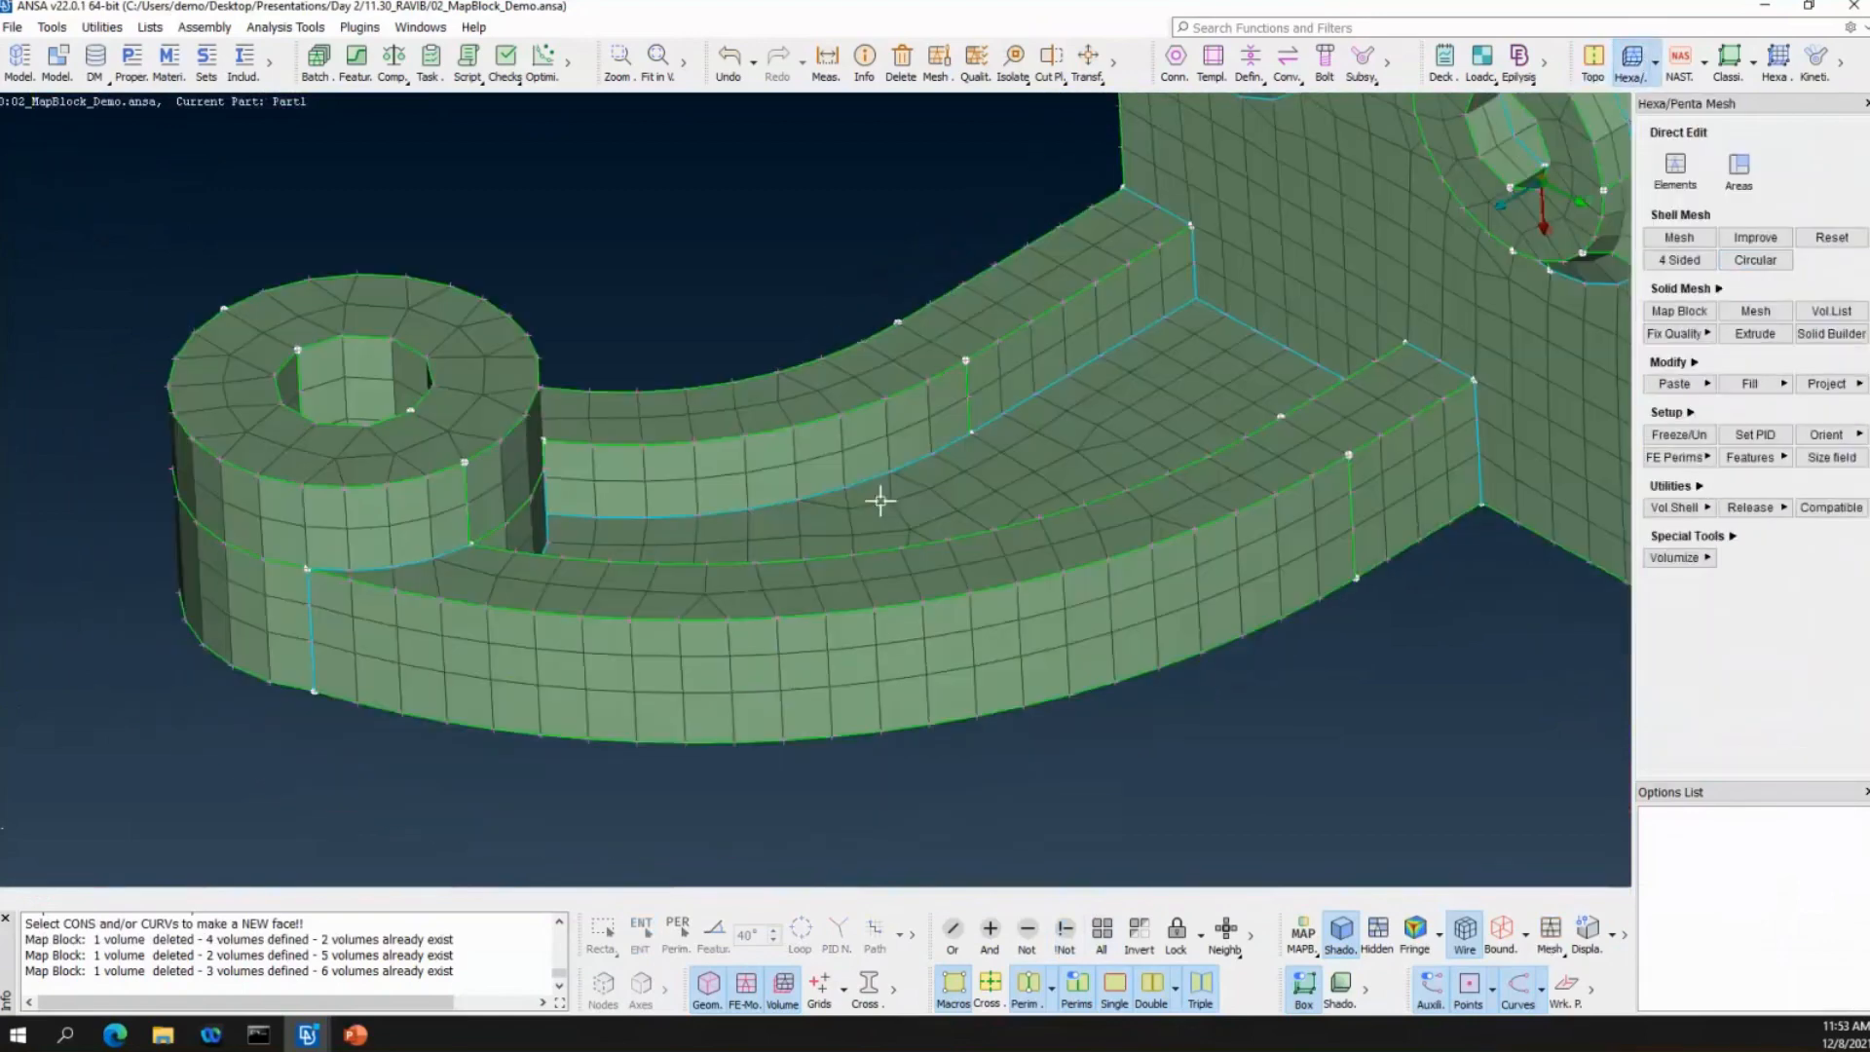
scroll(879, 502, down, 5)
ctrl+drag(1022, 530, 936, 535)
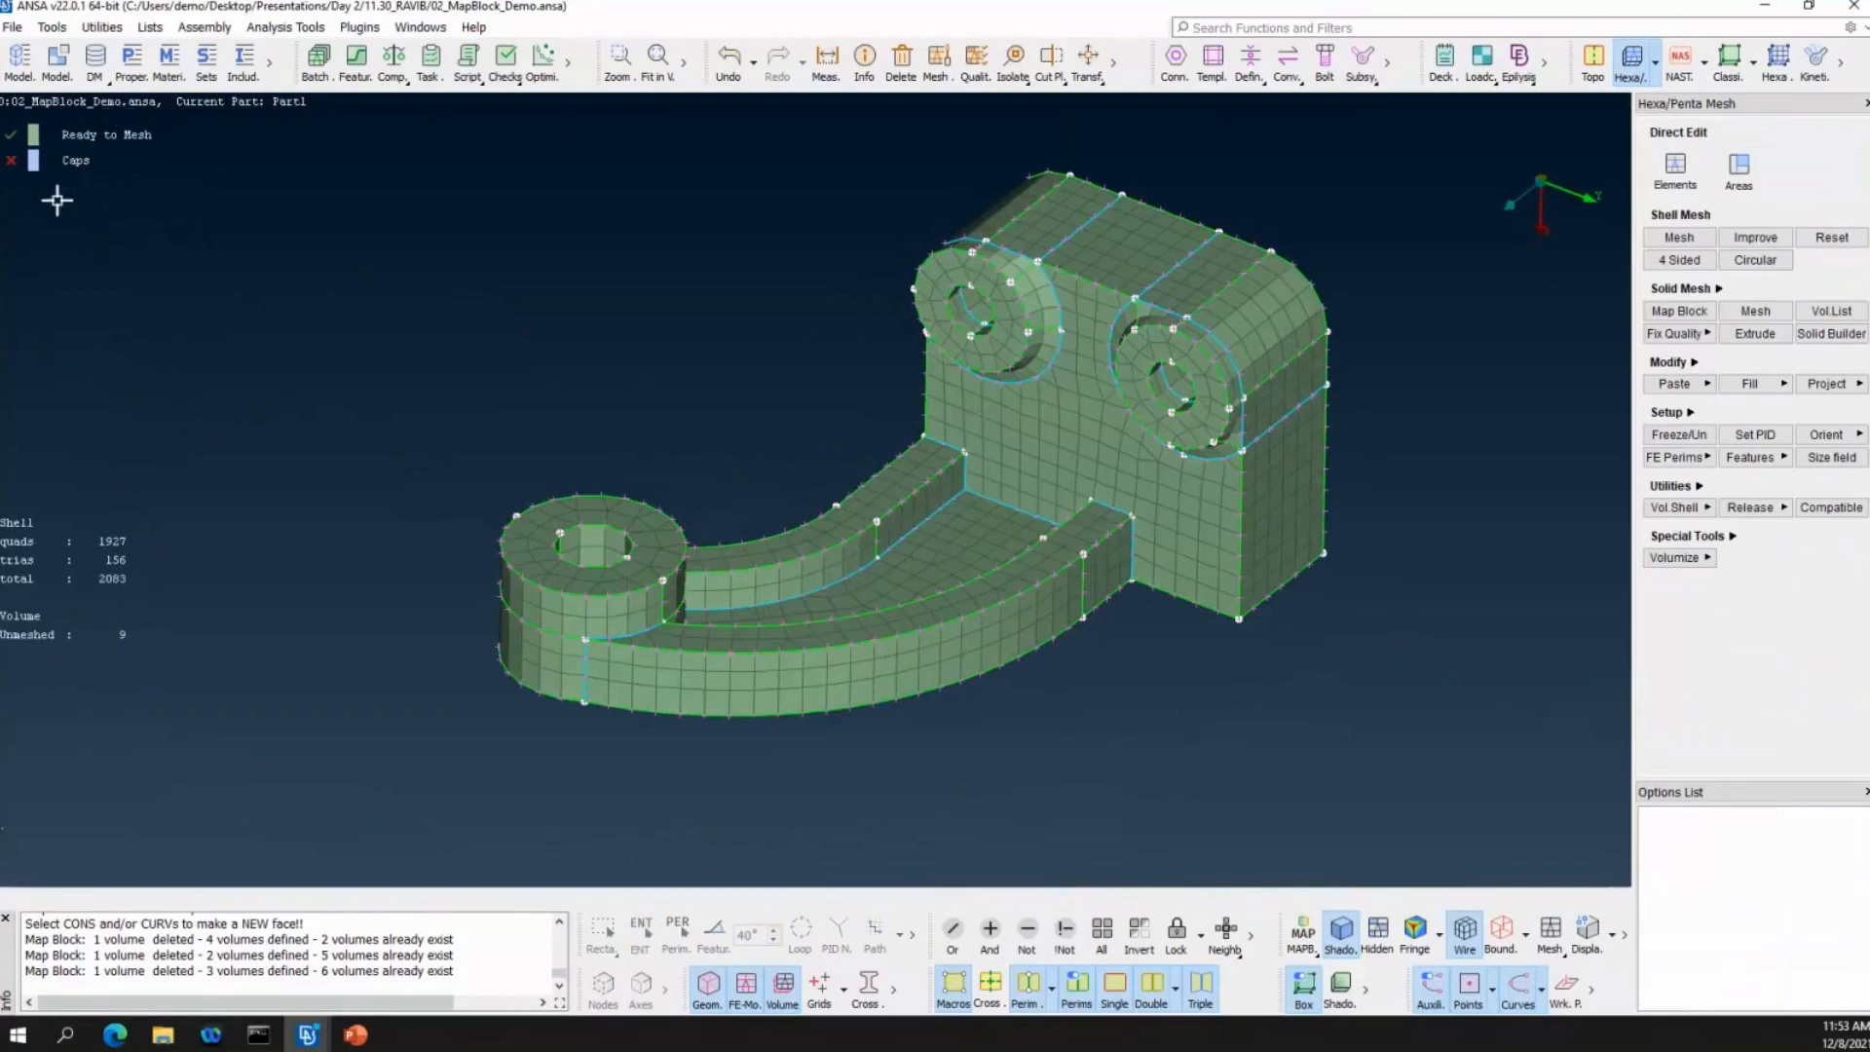
Display the Caps and mesh all the Ready to Mesh volumes.
click(12, 160)
ctrl+drag(986, 476, 1053, 512)
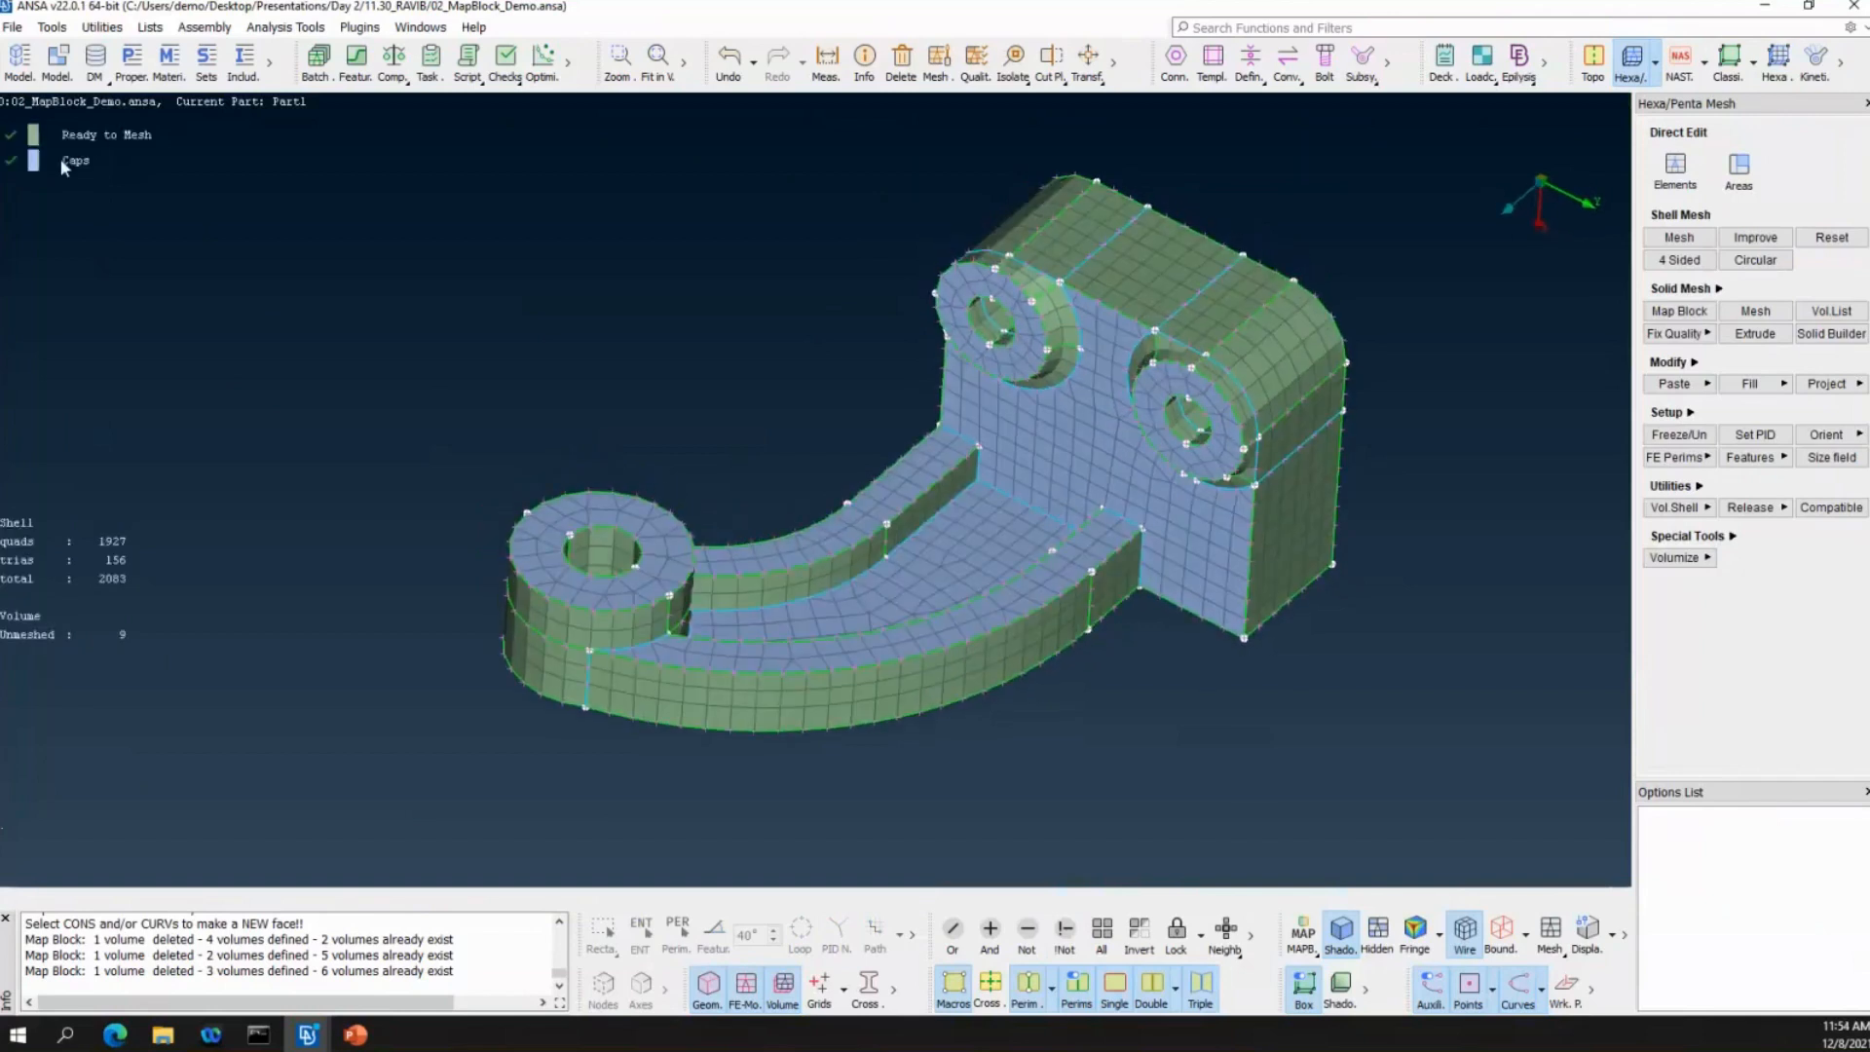
right_click(97, 131)
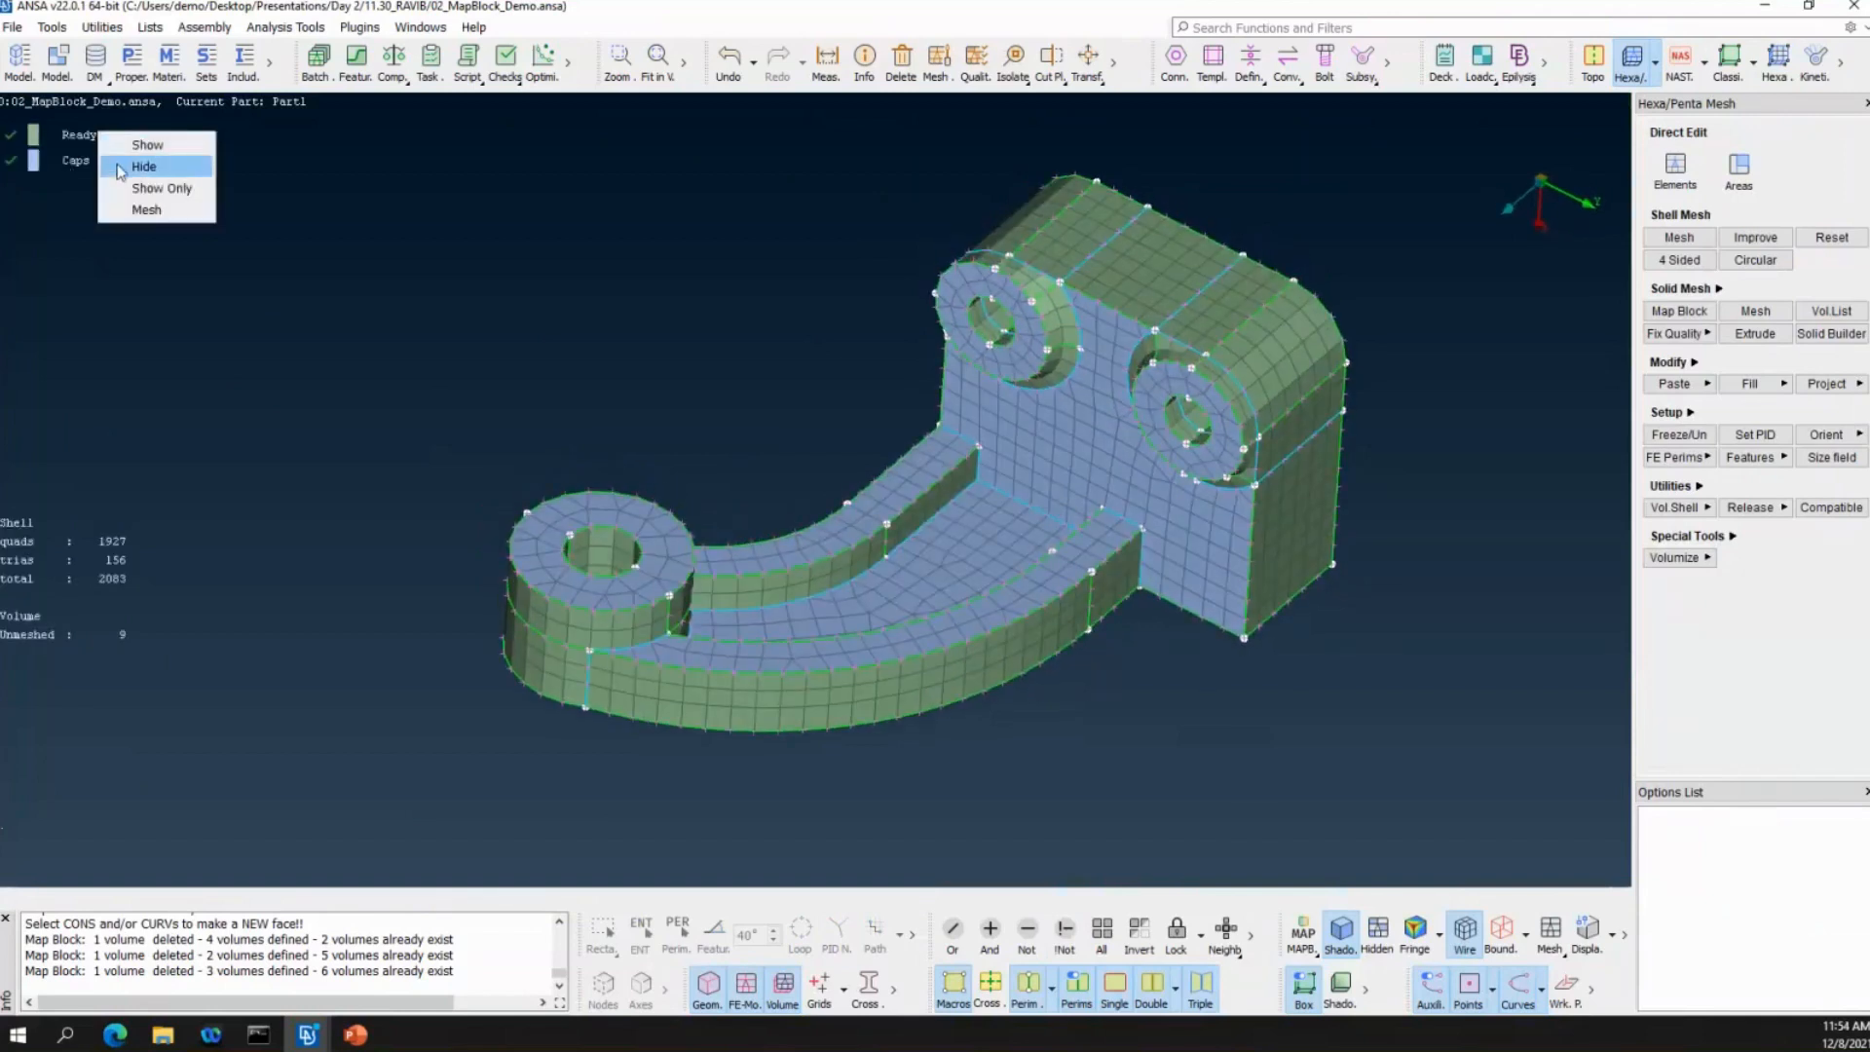
click(141, 210)
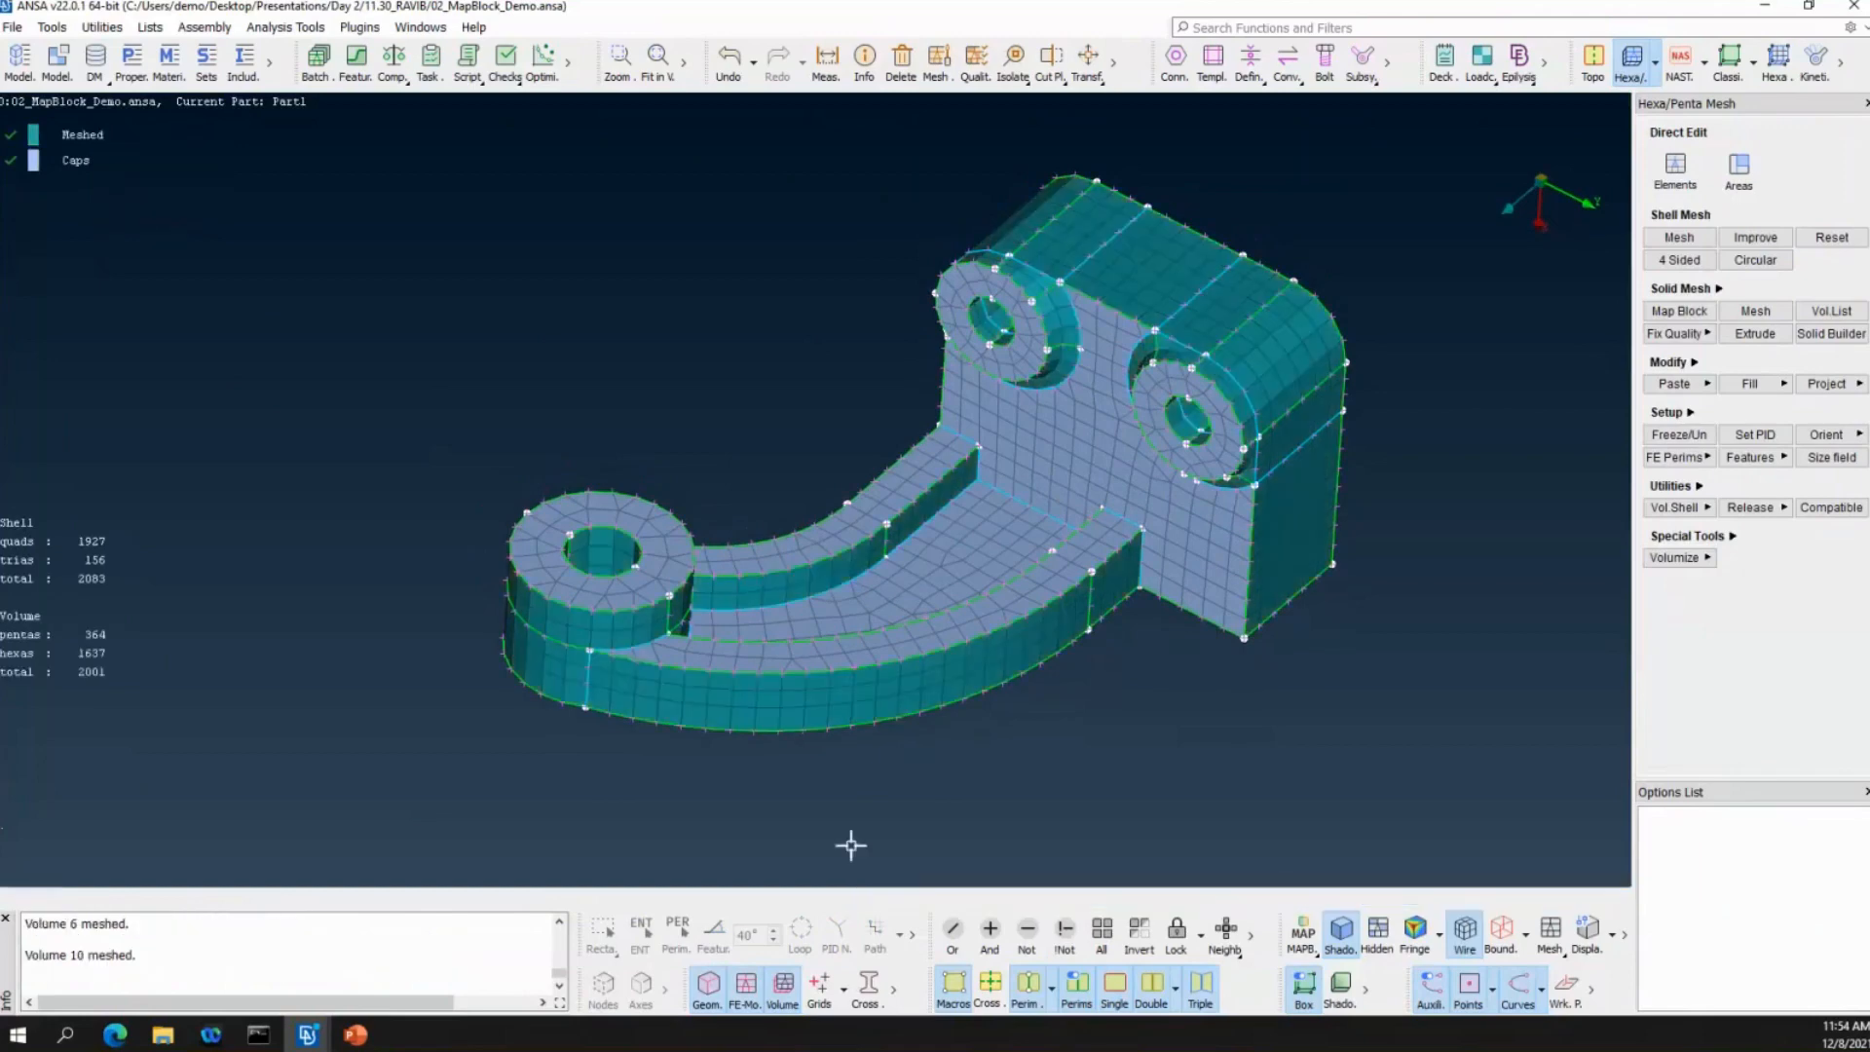
Turn off the Macros display and hide the solid elements around the eye to view the mesh interior.
click(957, 990)
ctrl+drag(992, 551, 934, 835)
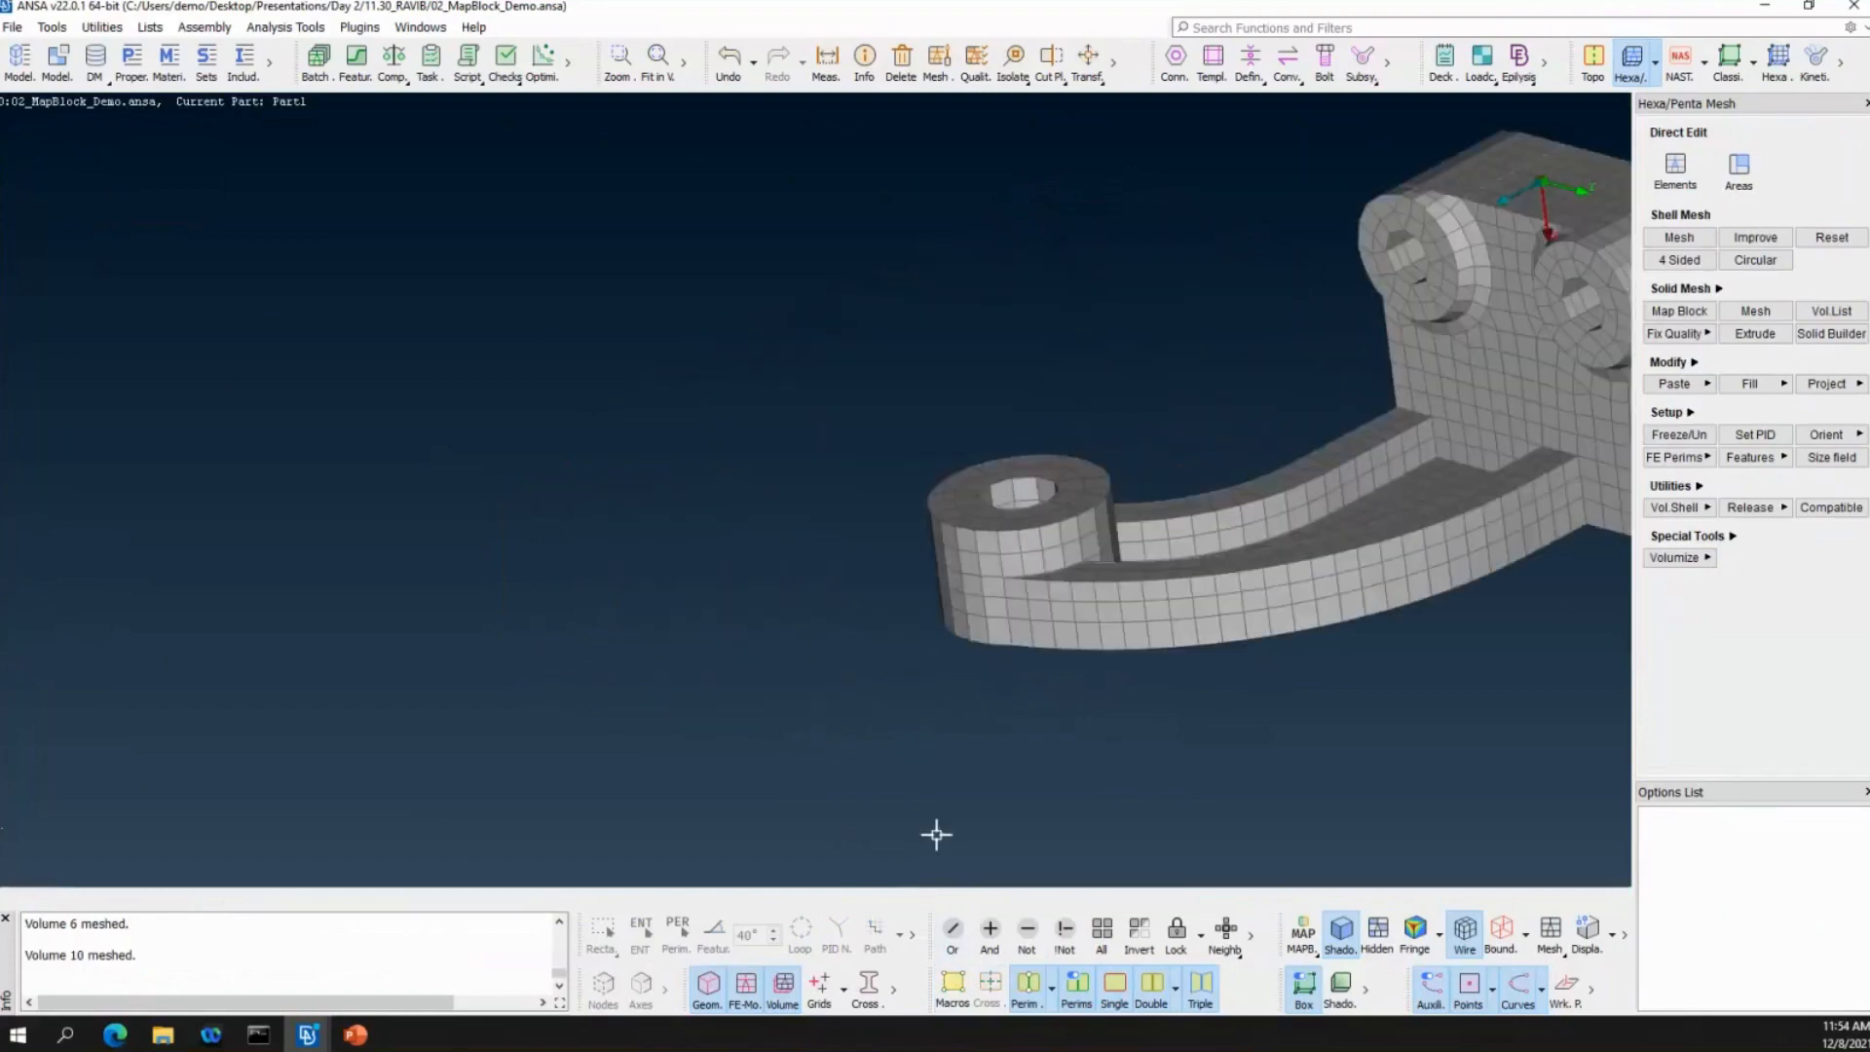
click(1064, 933)
drag(834, 364, 1194, 681)
ctrl+drag(1006, 546, 1055, 494)
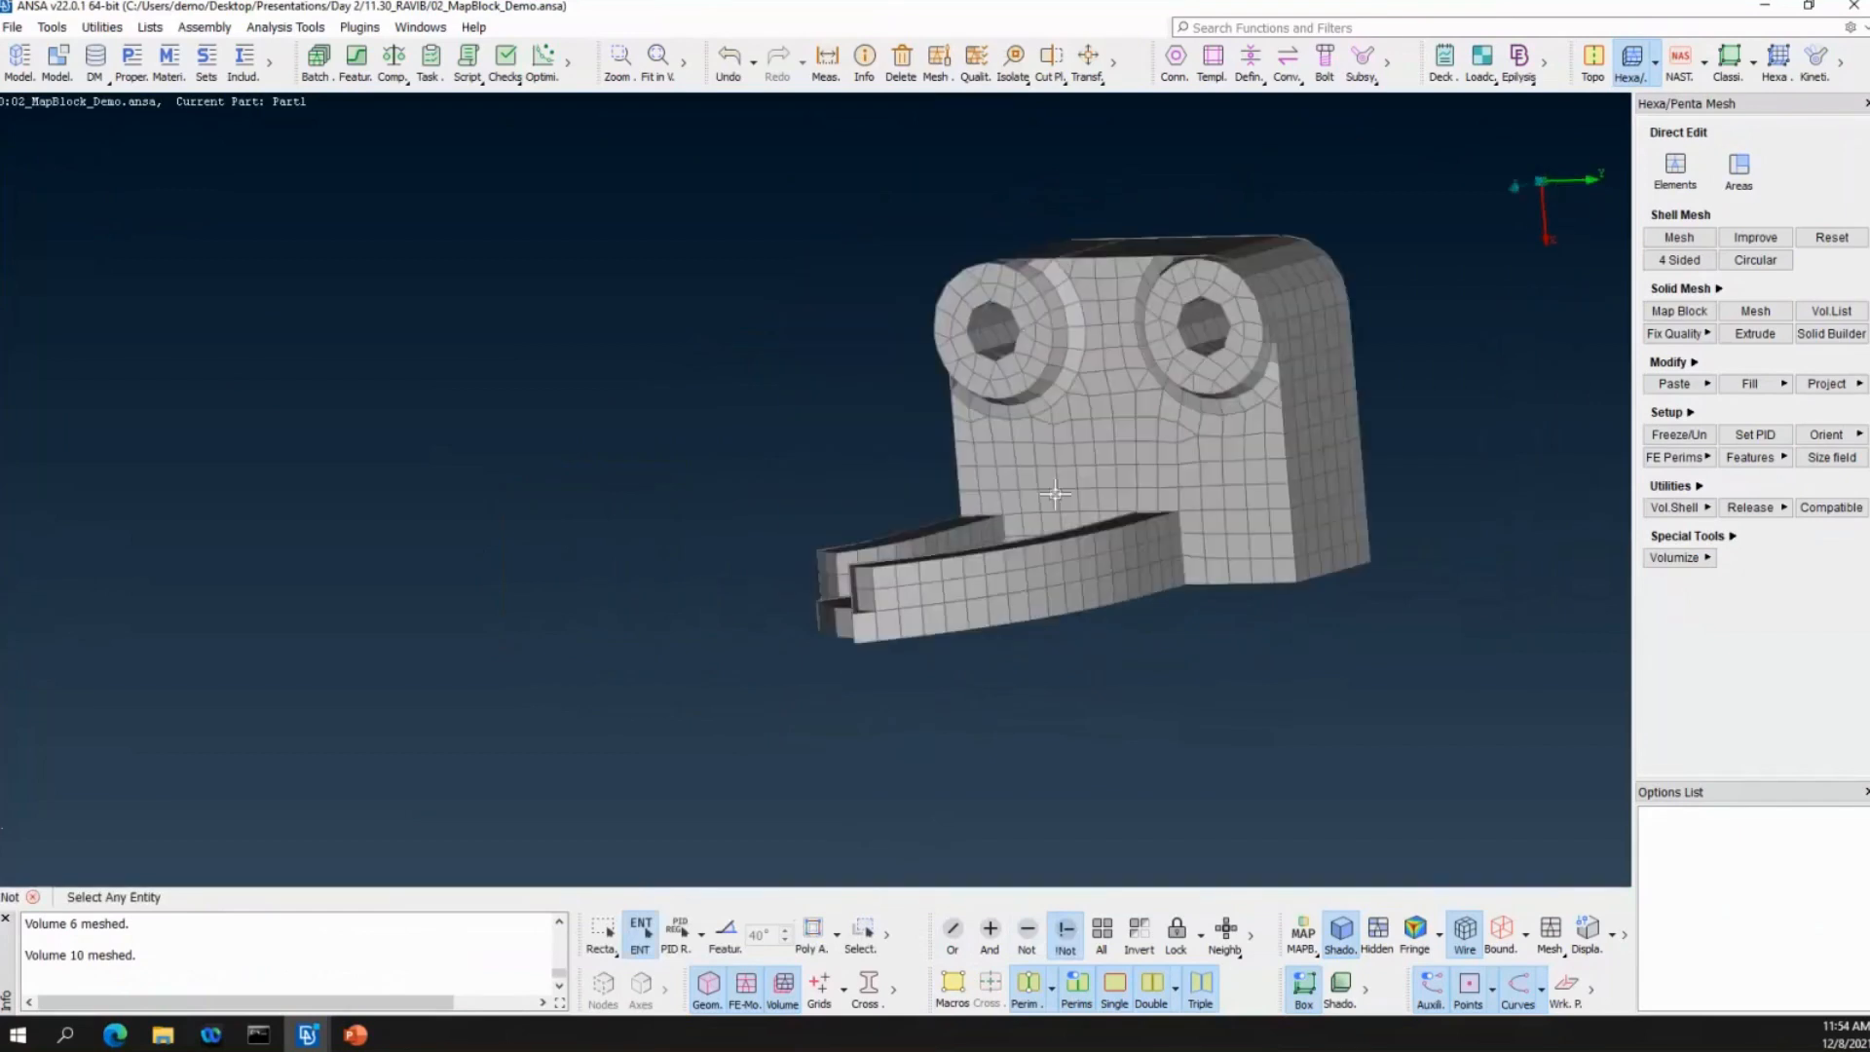
Hide a block of elements around one boss, inspect the remaining sections, and show the whole mesh again.
drag(1077, 175, 1382, 609)
ctrl+drag(1098, 409, 922, 437)
click(1101, 930)
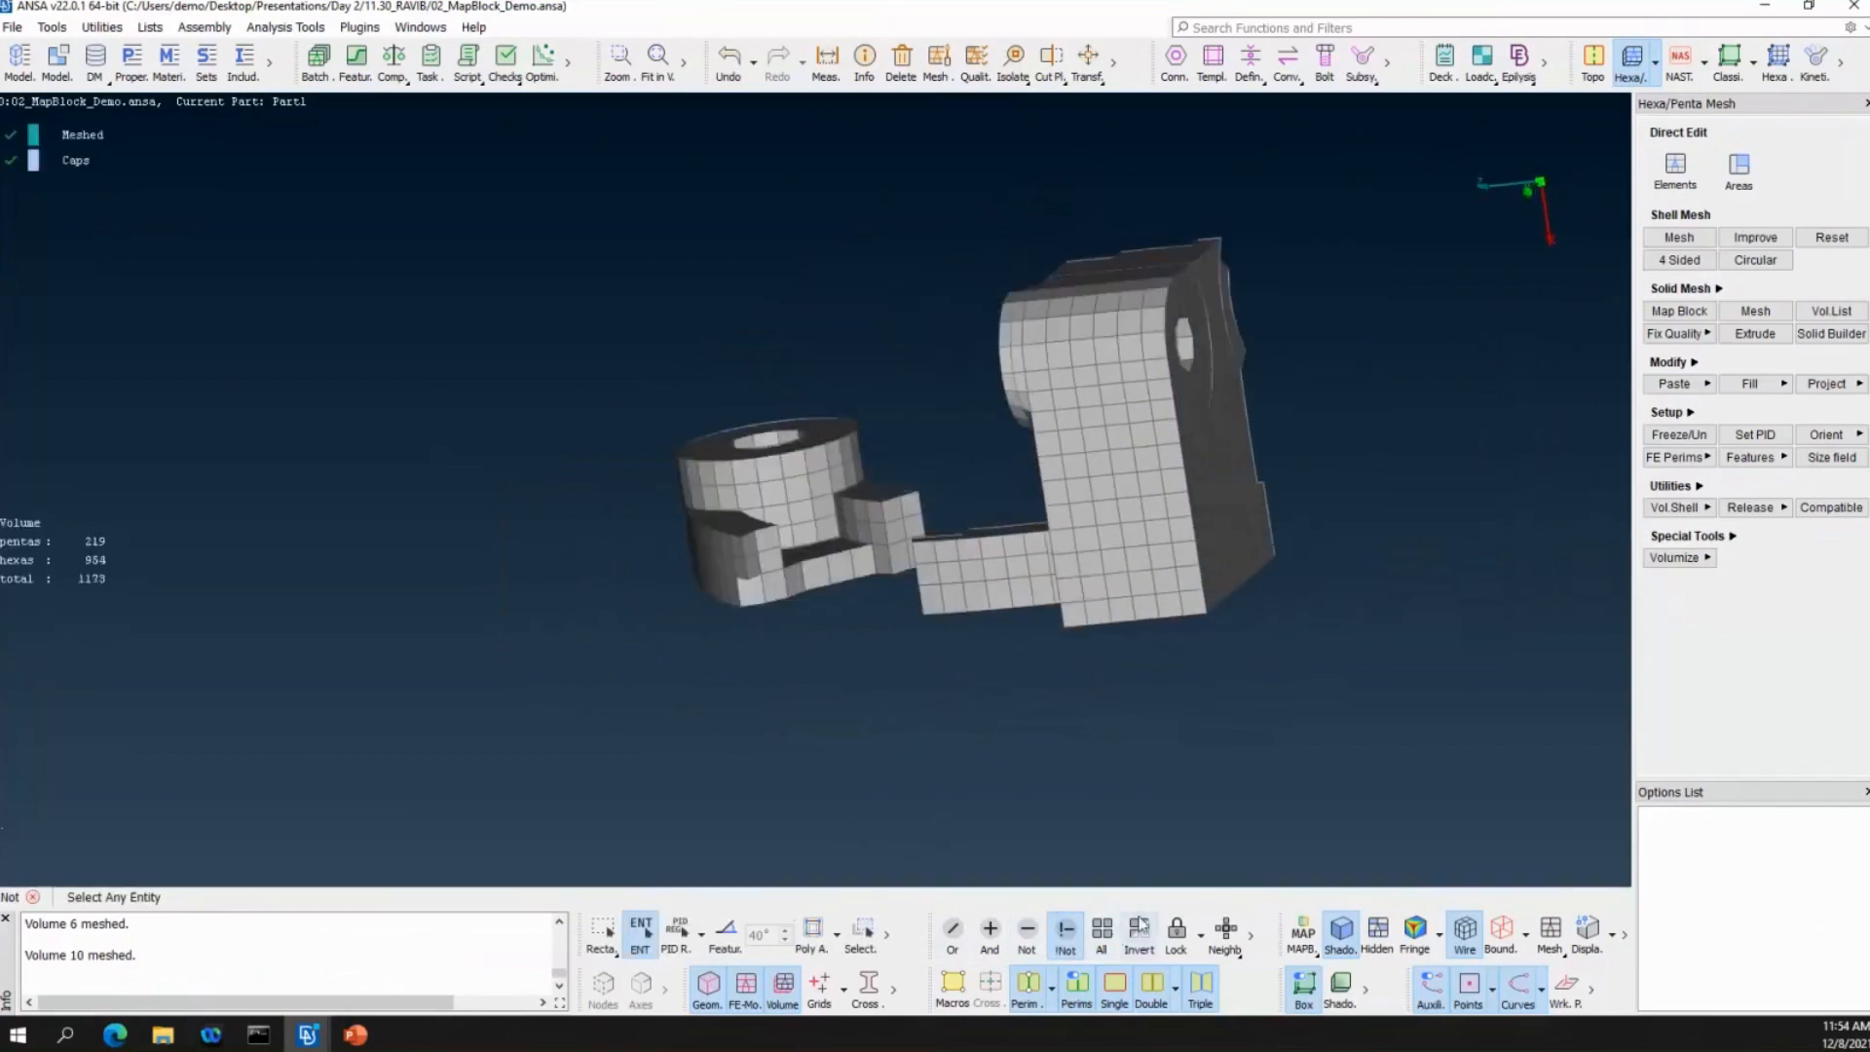
ctrl+drag(881, 456, 1139, 517)
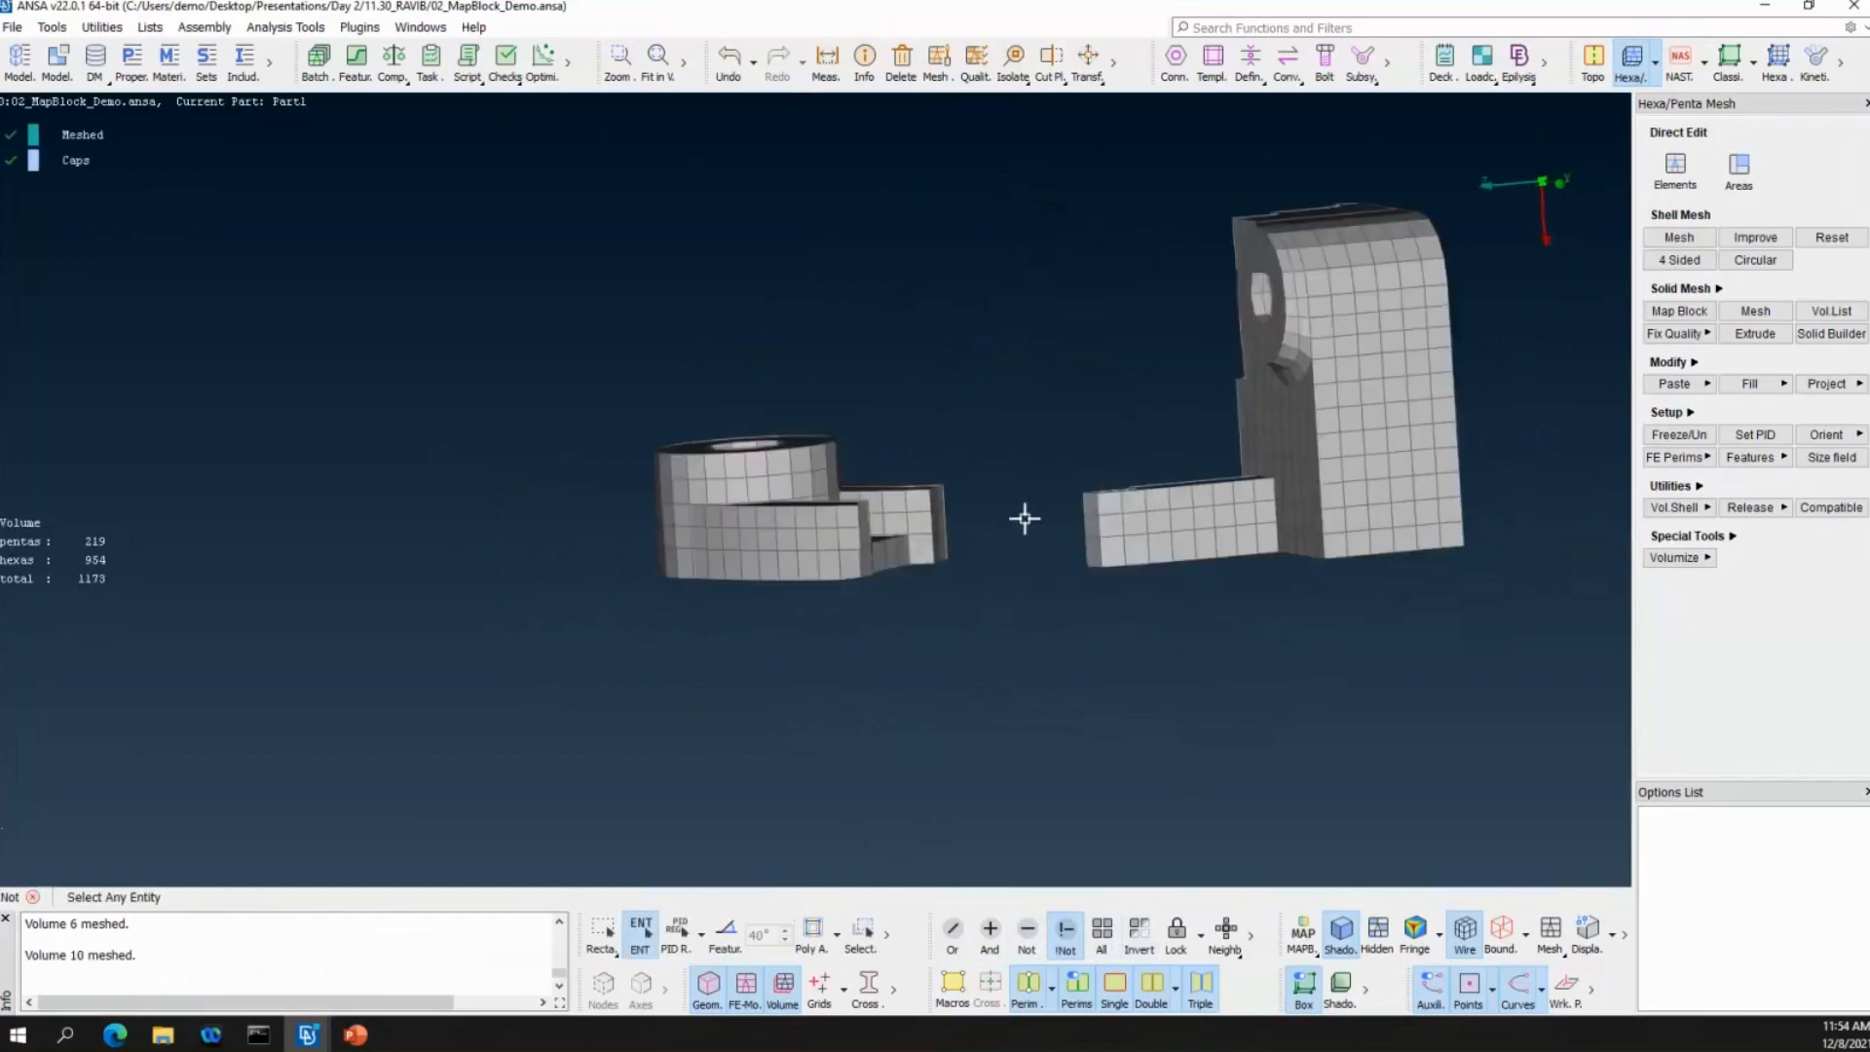
click(1108, 935)
ctrl+drag(1030, 744, 805, 259)
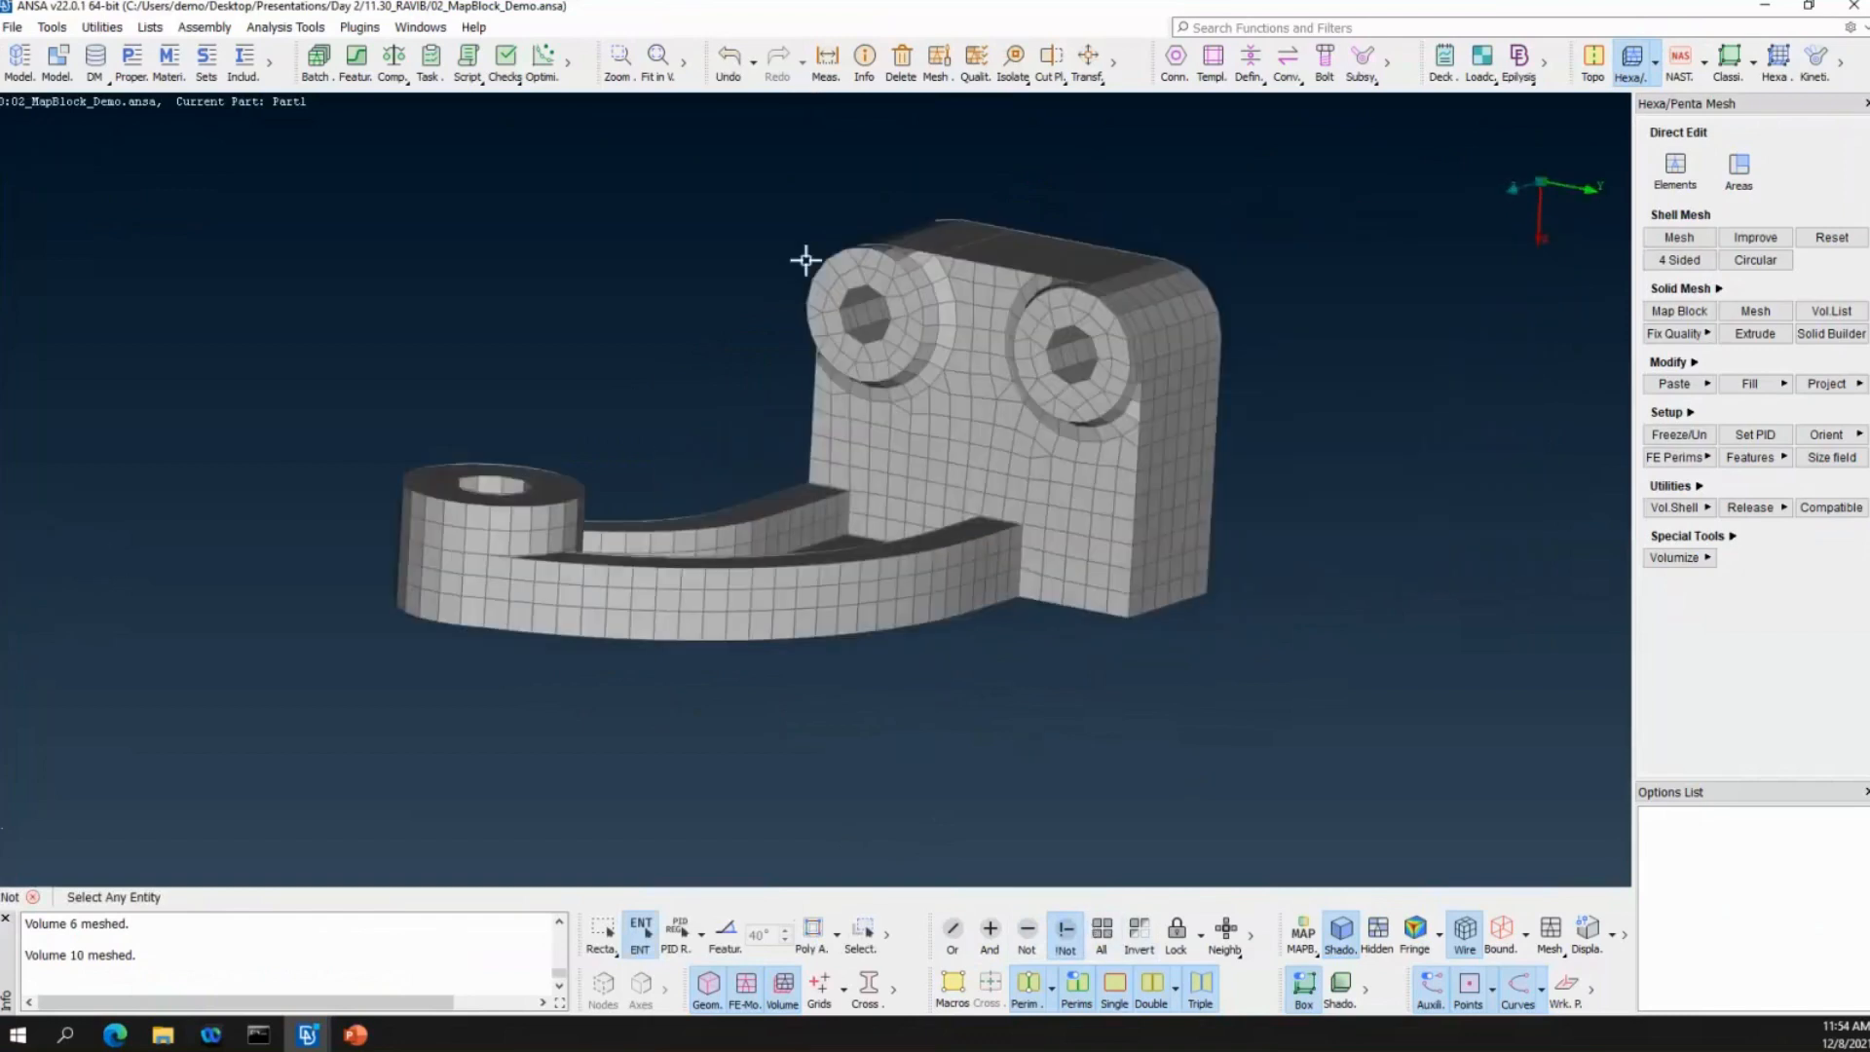
Start the Copy transformation with Entities selection and select the entire half bracket.
click(1392, 68)
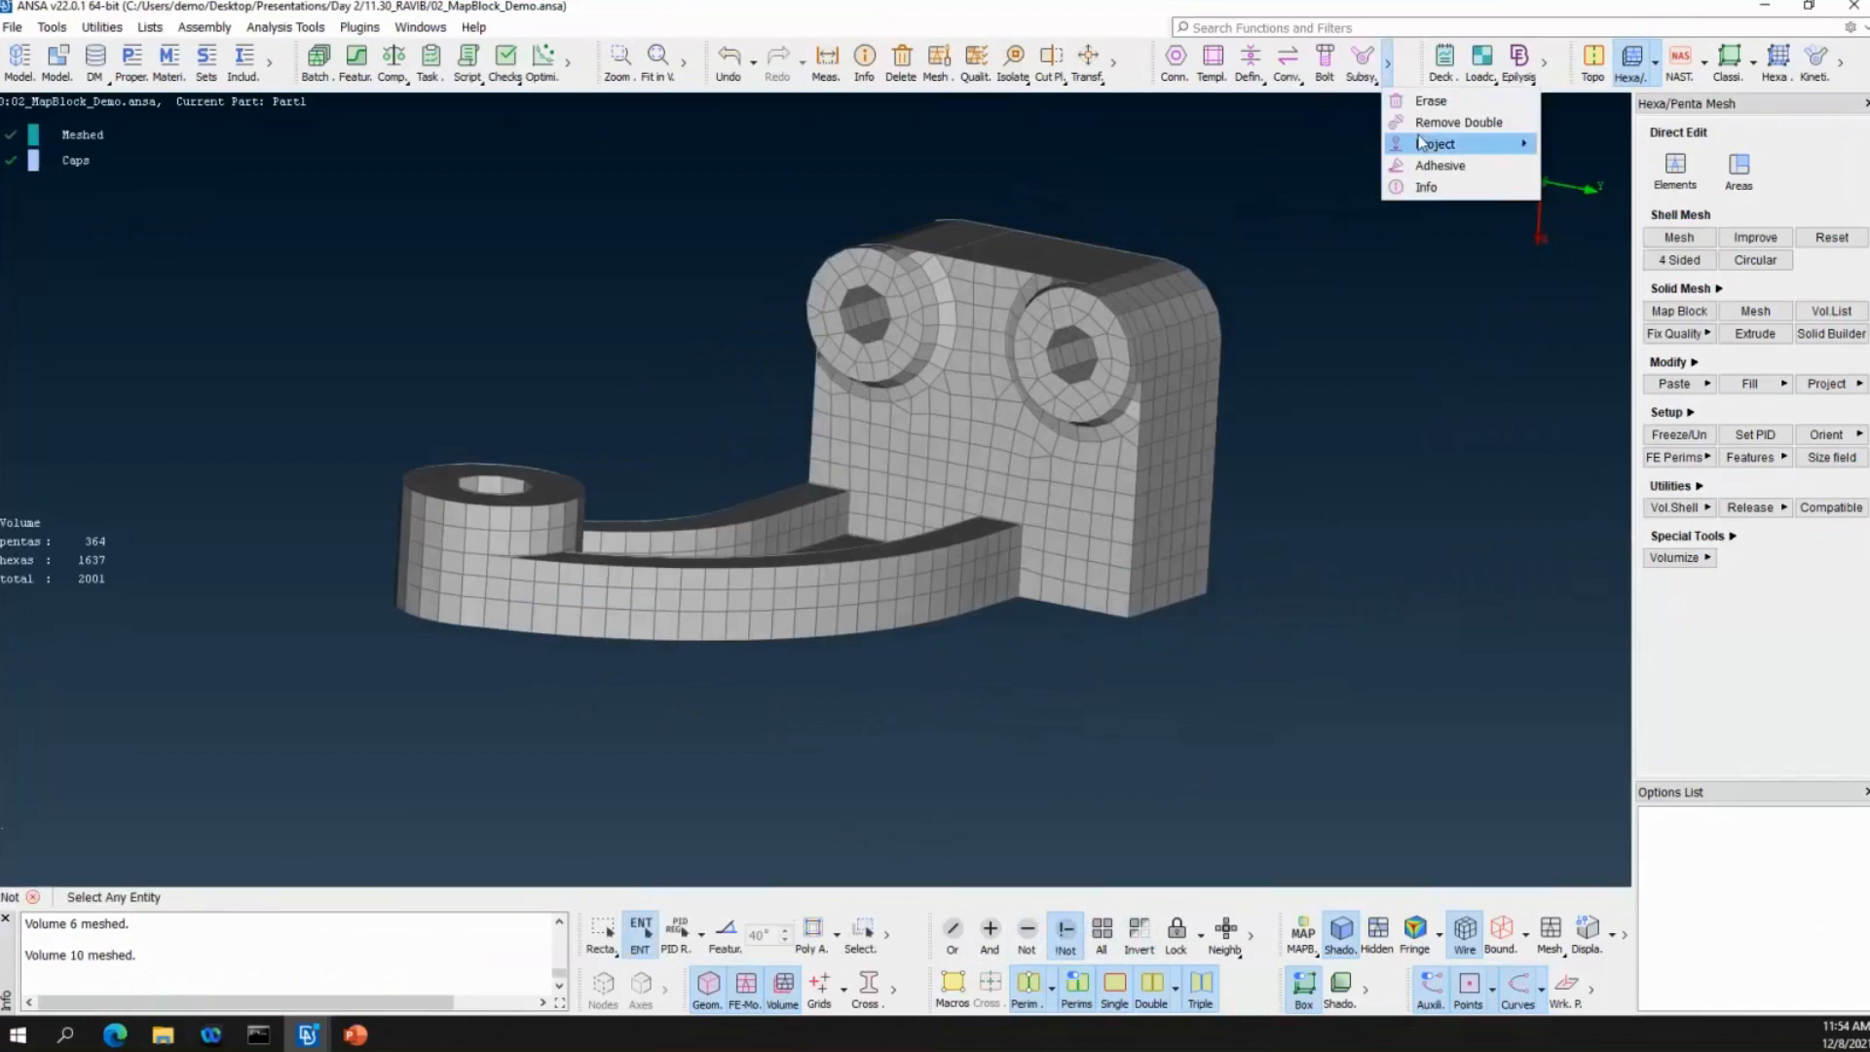
click(1090, 66)
click(1115, 103)
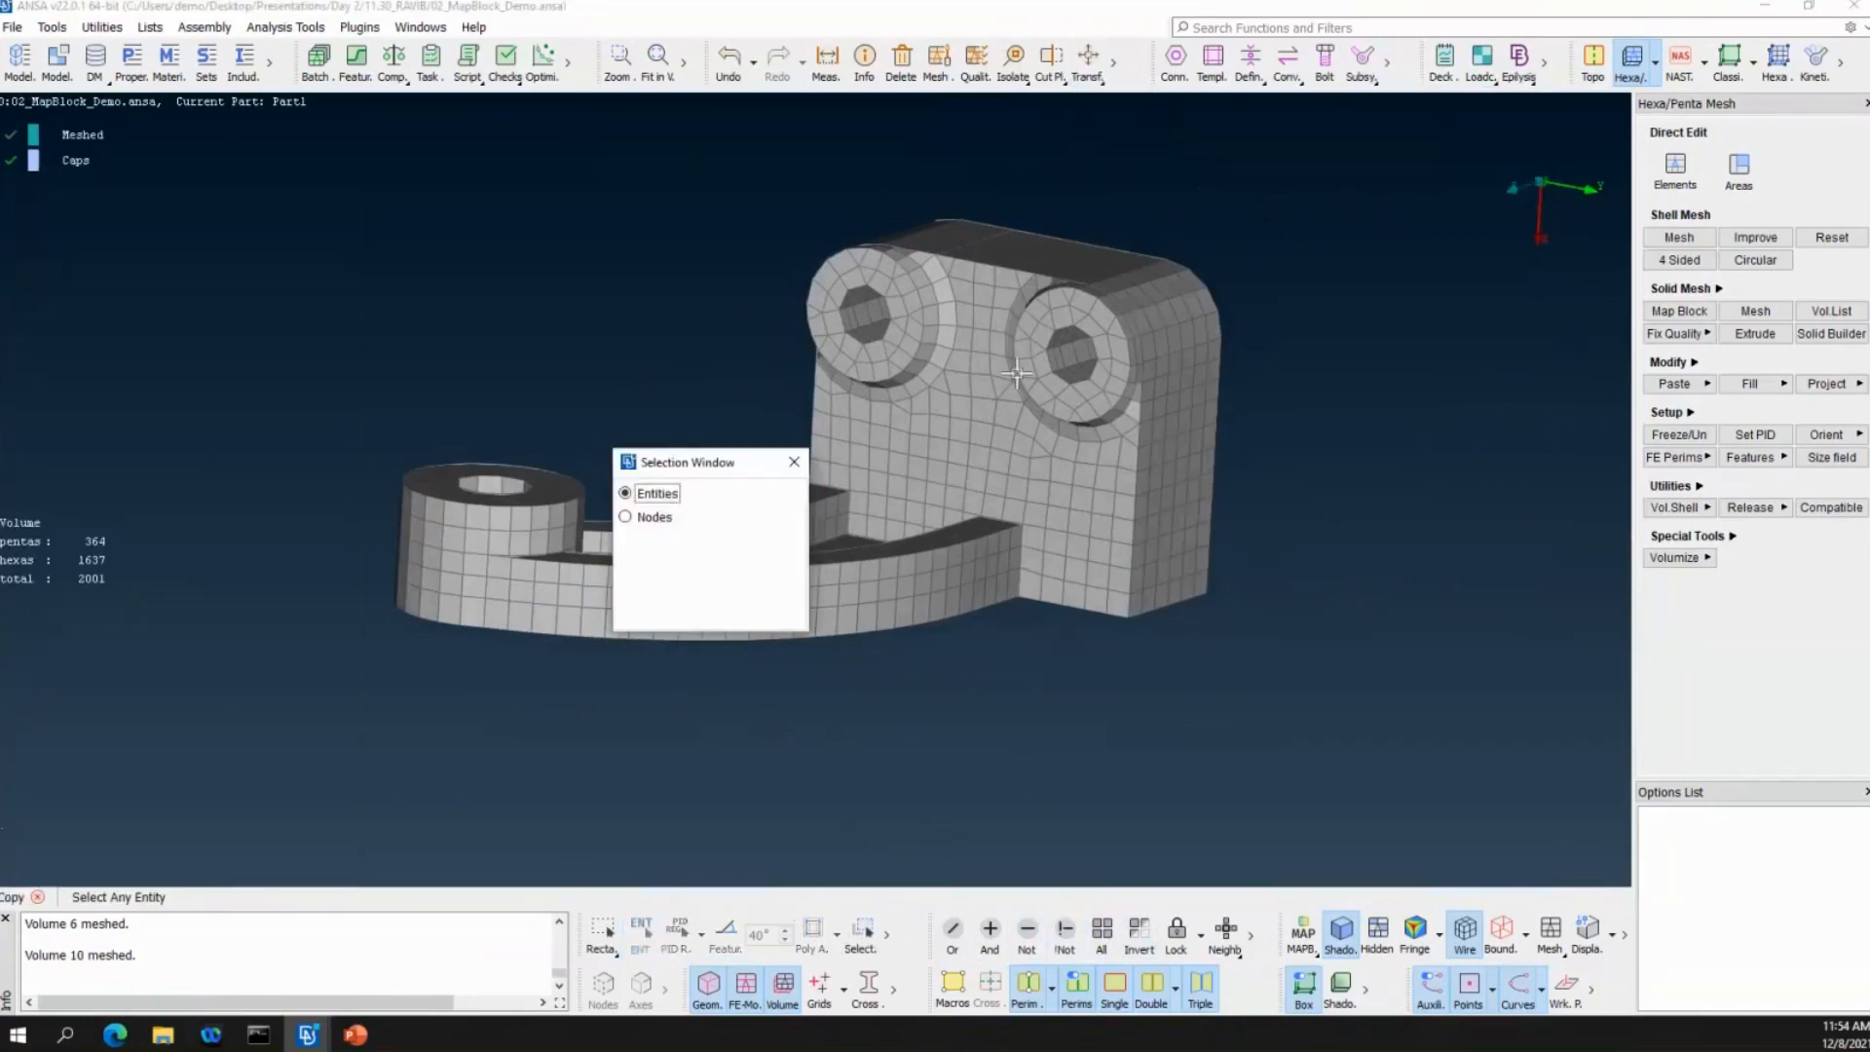
scroll(1158, 265, down, 2)
drag(1158, 265, 663, 651)
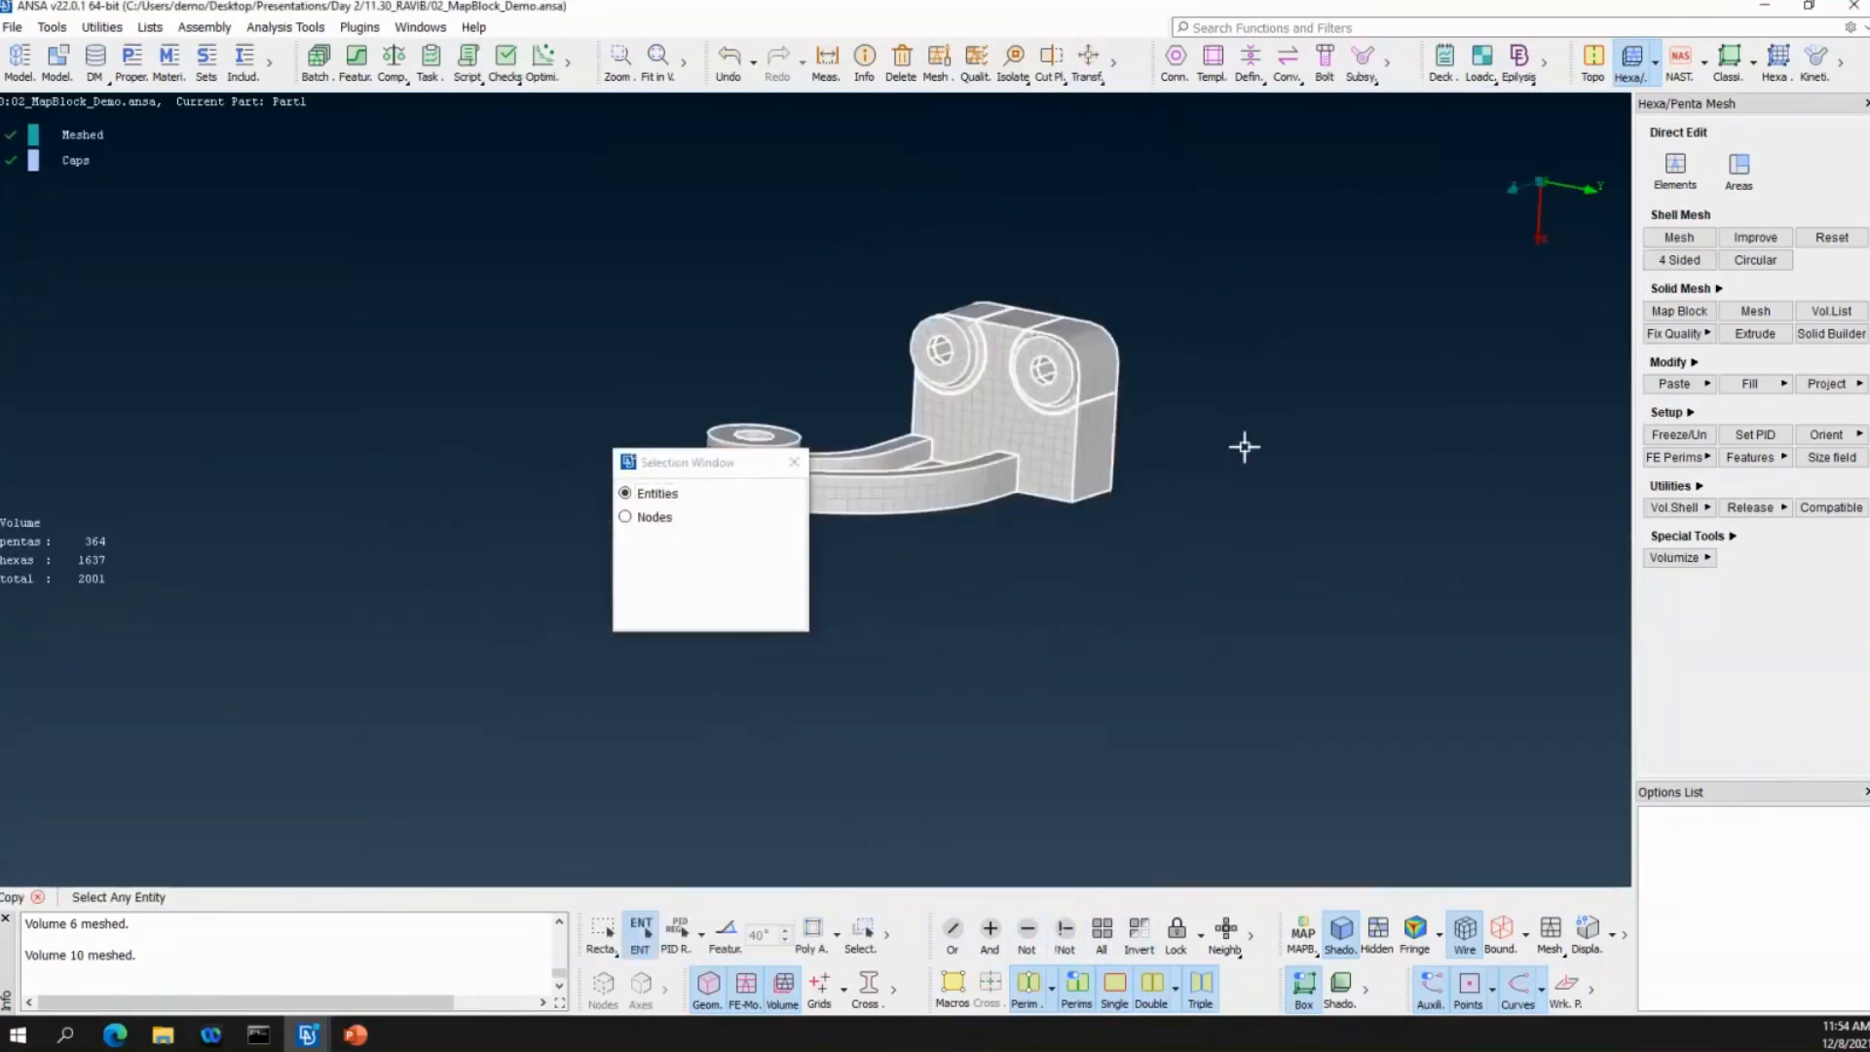
middle_click(1243, 447)
Define a Mirror 3 points Plane symmetry using three nodes on the bracket's flat cut face.
ctrl+drag(983, 623, 930, 351)
scroll(756, 541, up, 3)
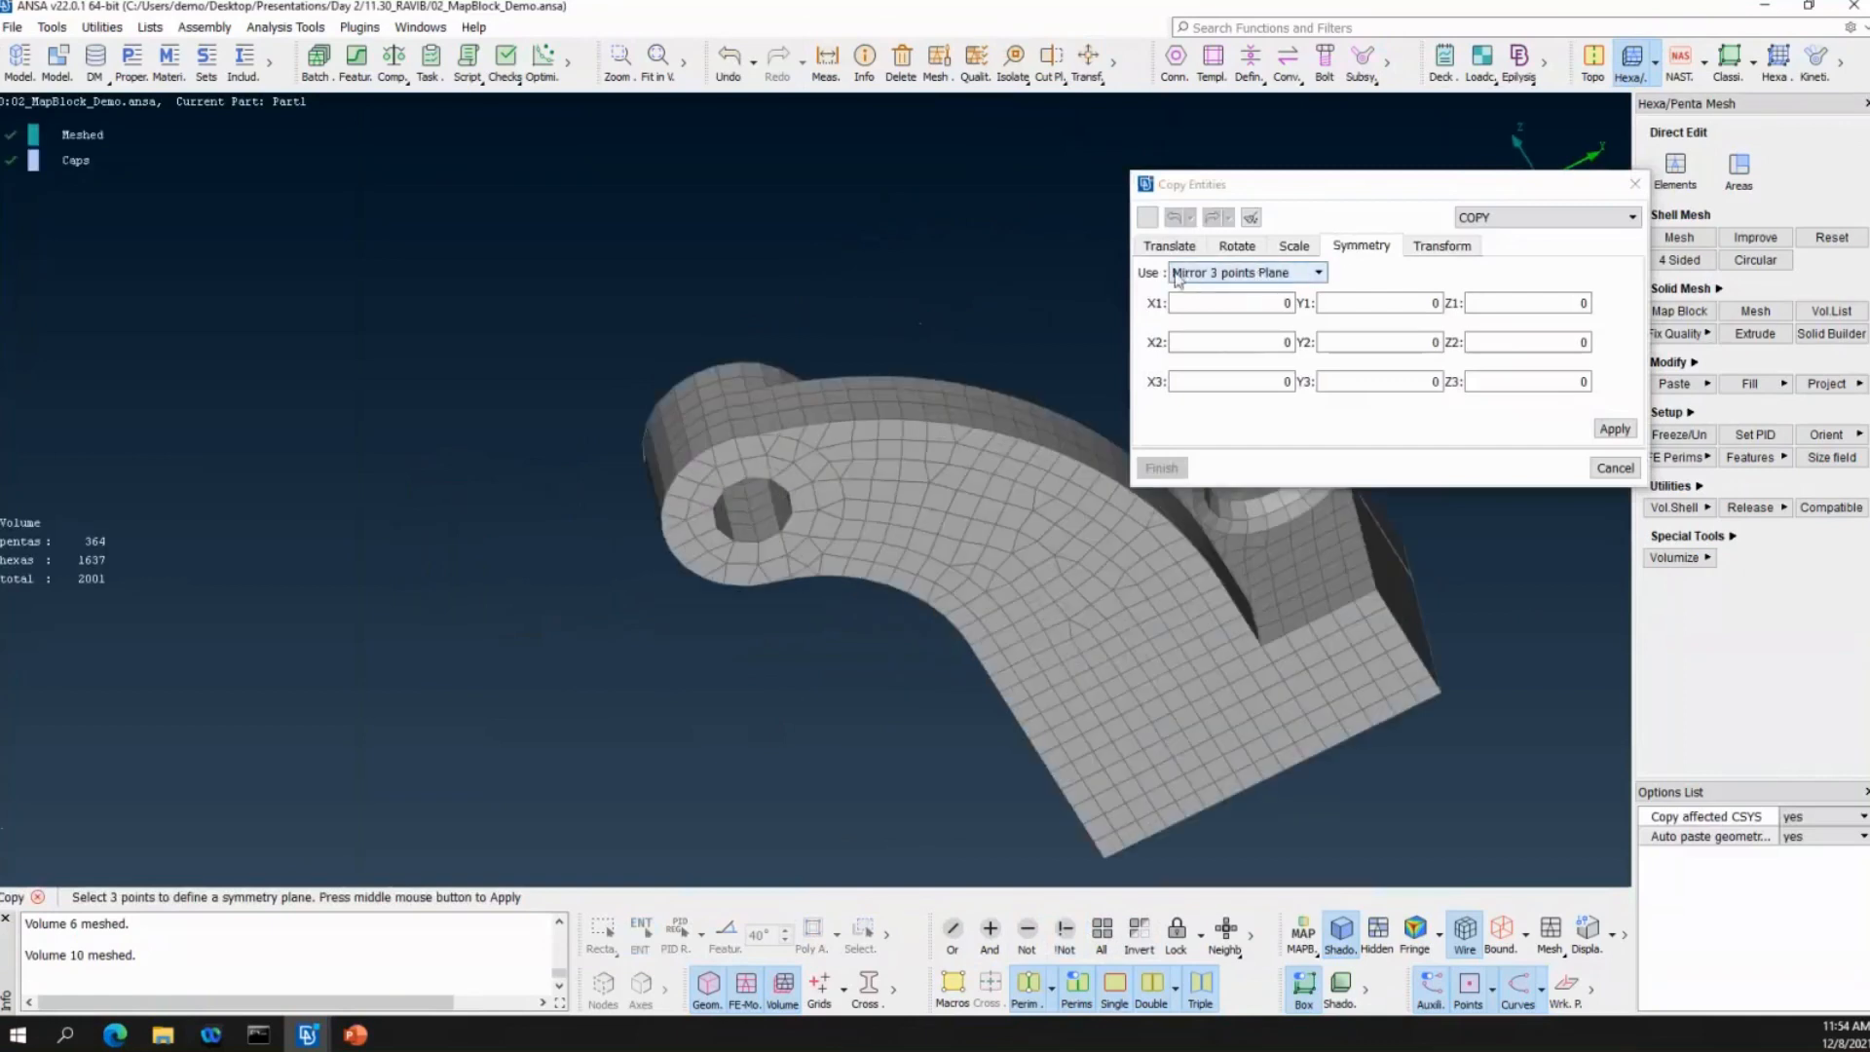
click(690, 458)
ctrl+middle_drag(847, 487, 468, 309)
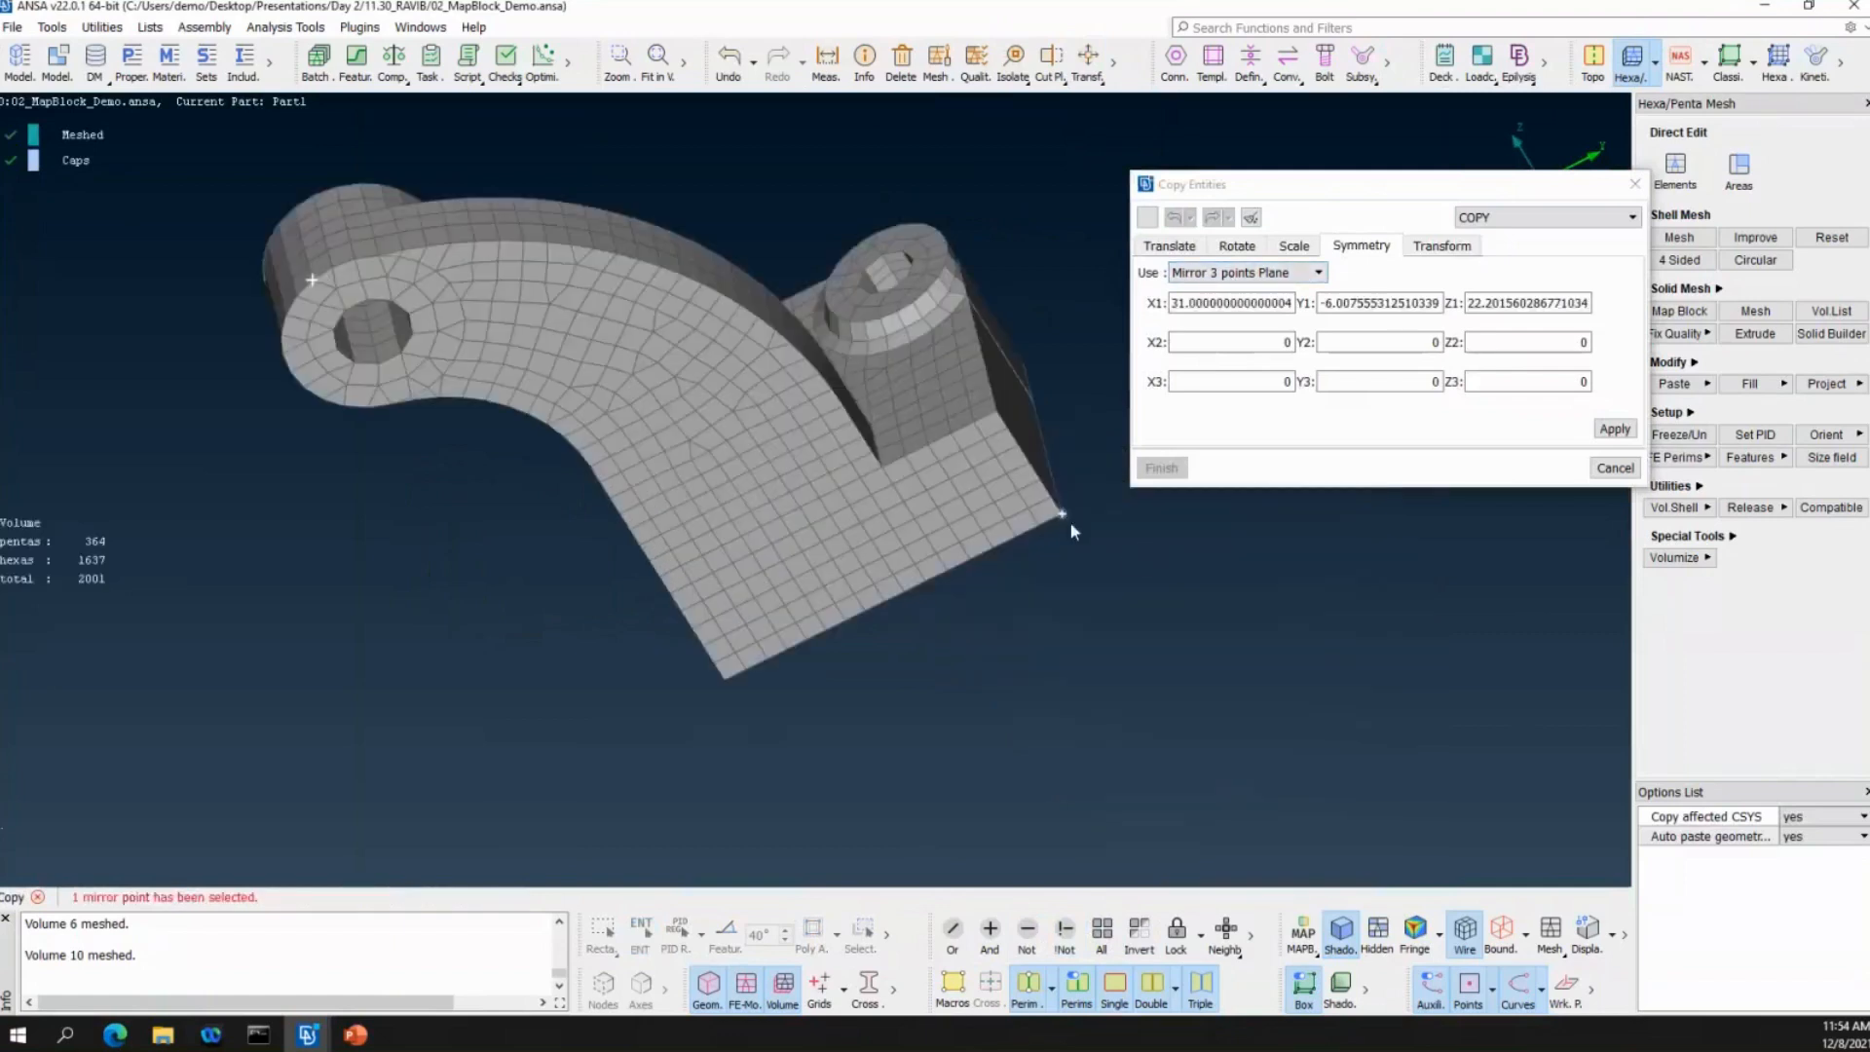
click(724, 678)
Apply the mirrored copy with PID No-Offset, Part Same Part and Set None, and finish the Copy command.
middle_click(1089, 626)
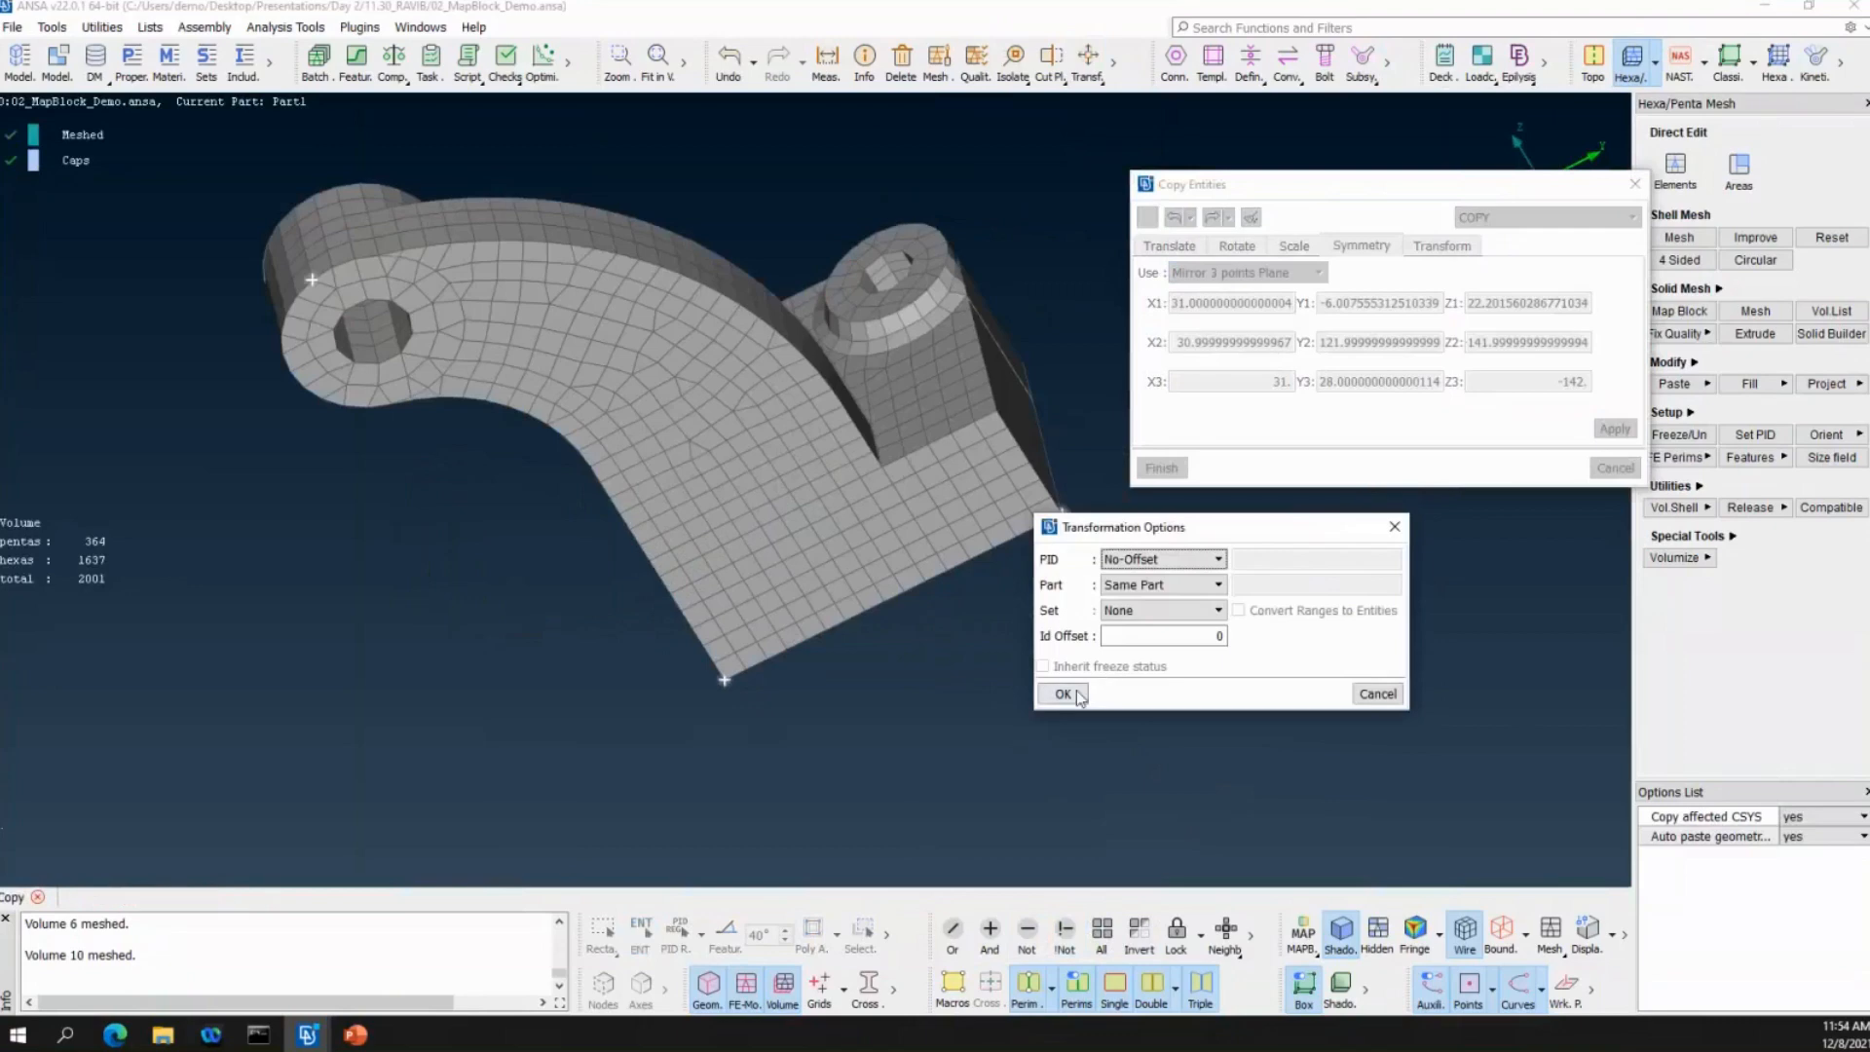
click(1076, 697)
ctrl+drag(947, 604, 881, 457)
click(1163, 471)
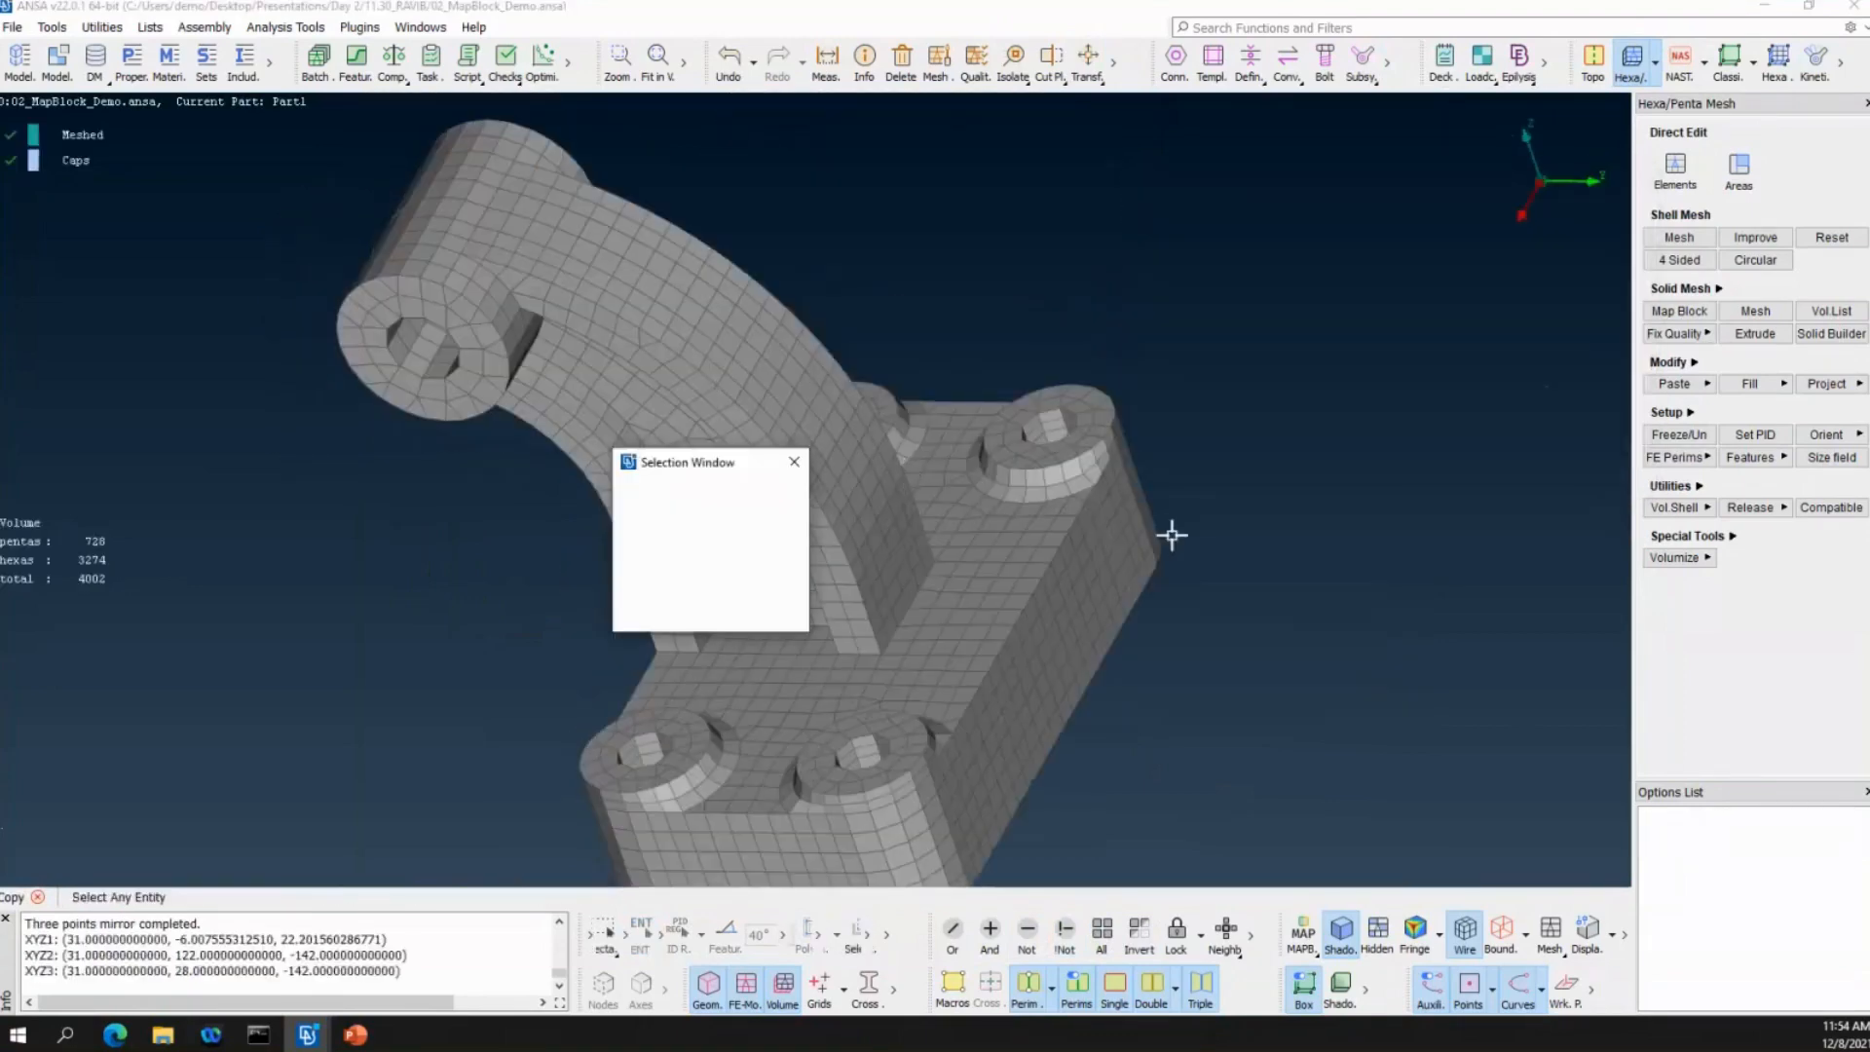
scroll(1105, 531, down, 3)
ctrl+drag(1101, 484, 1084, 460)
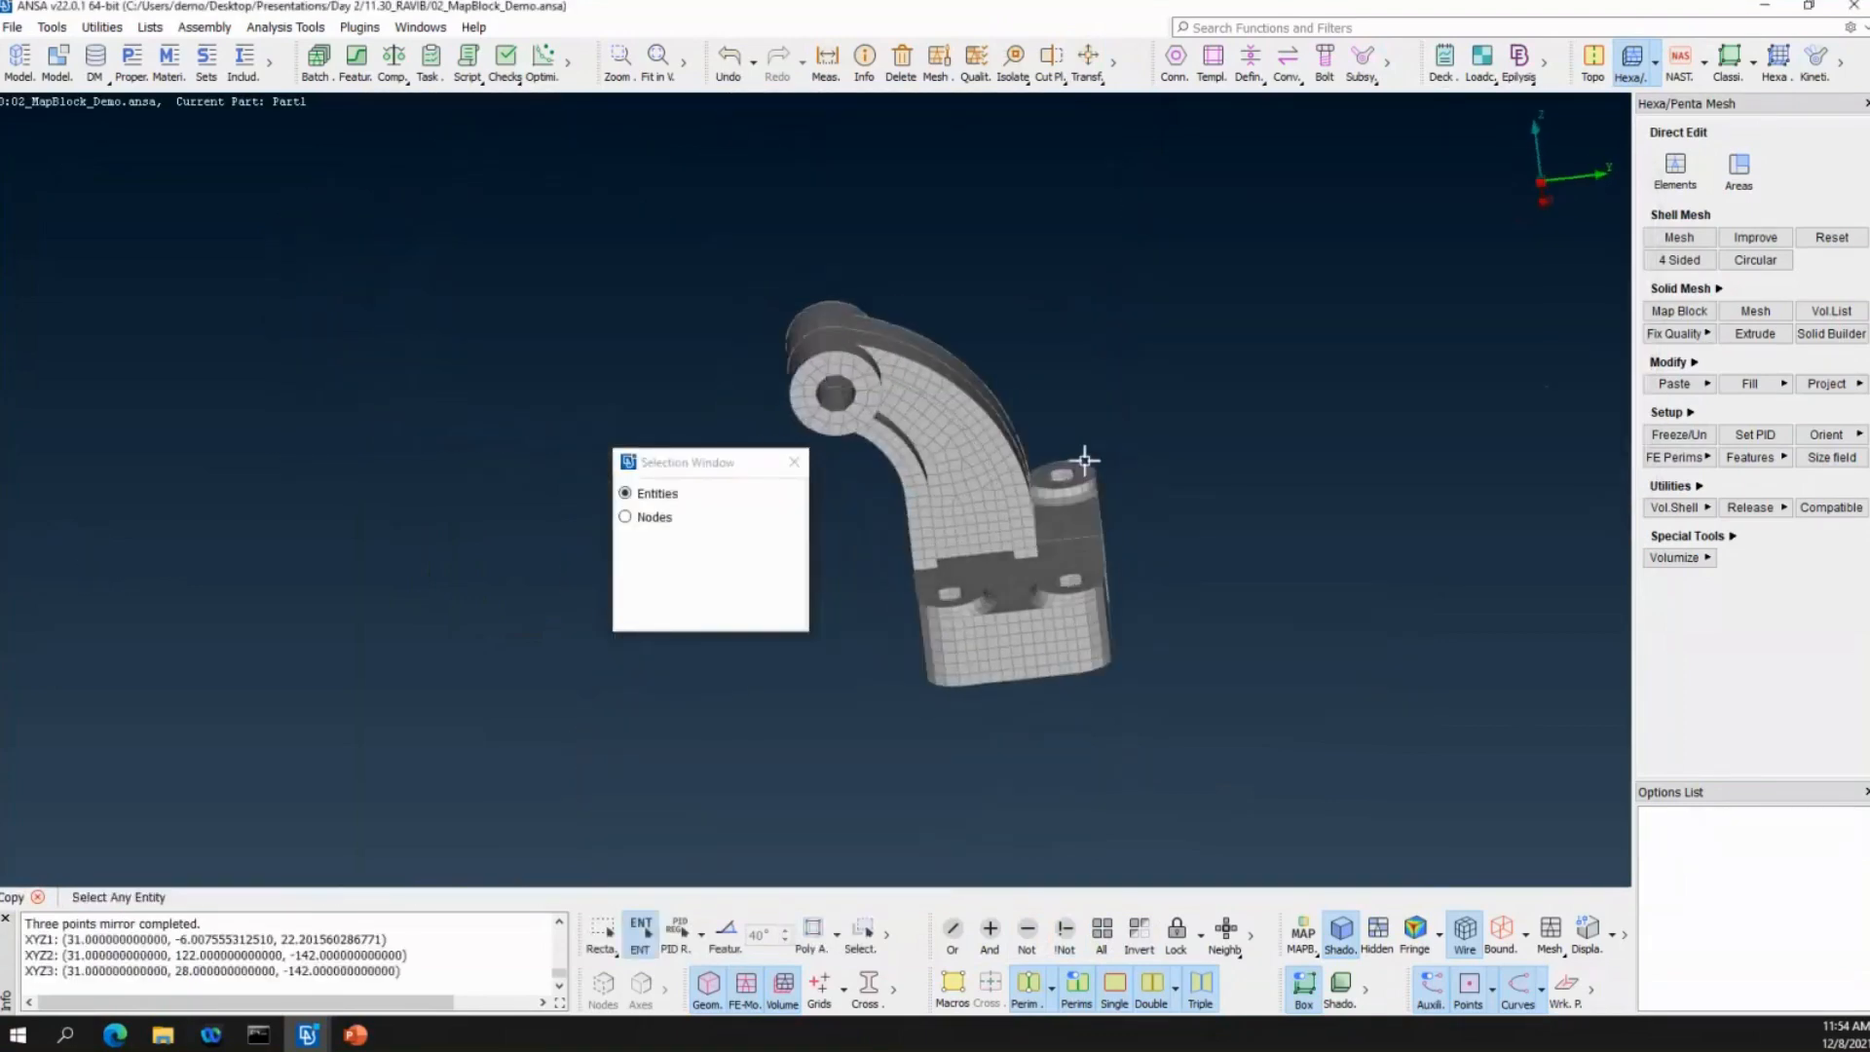
click(794, 461)
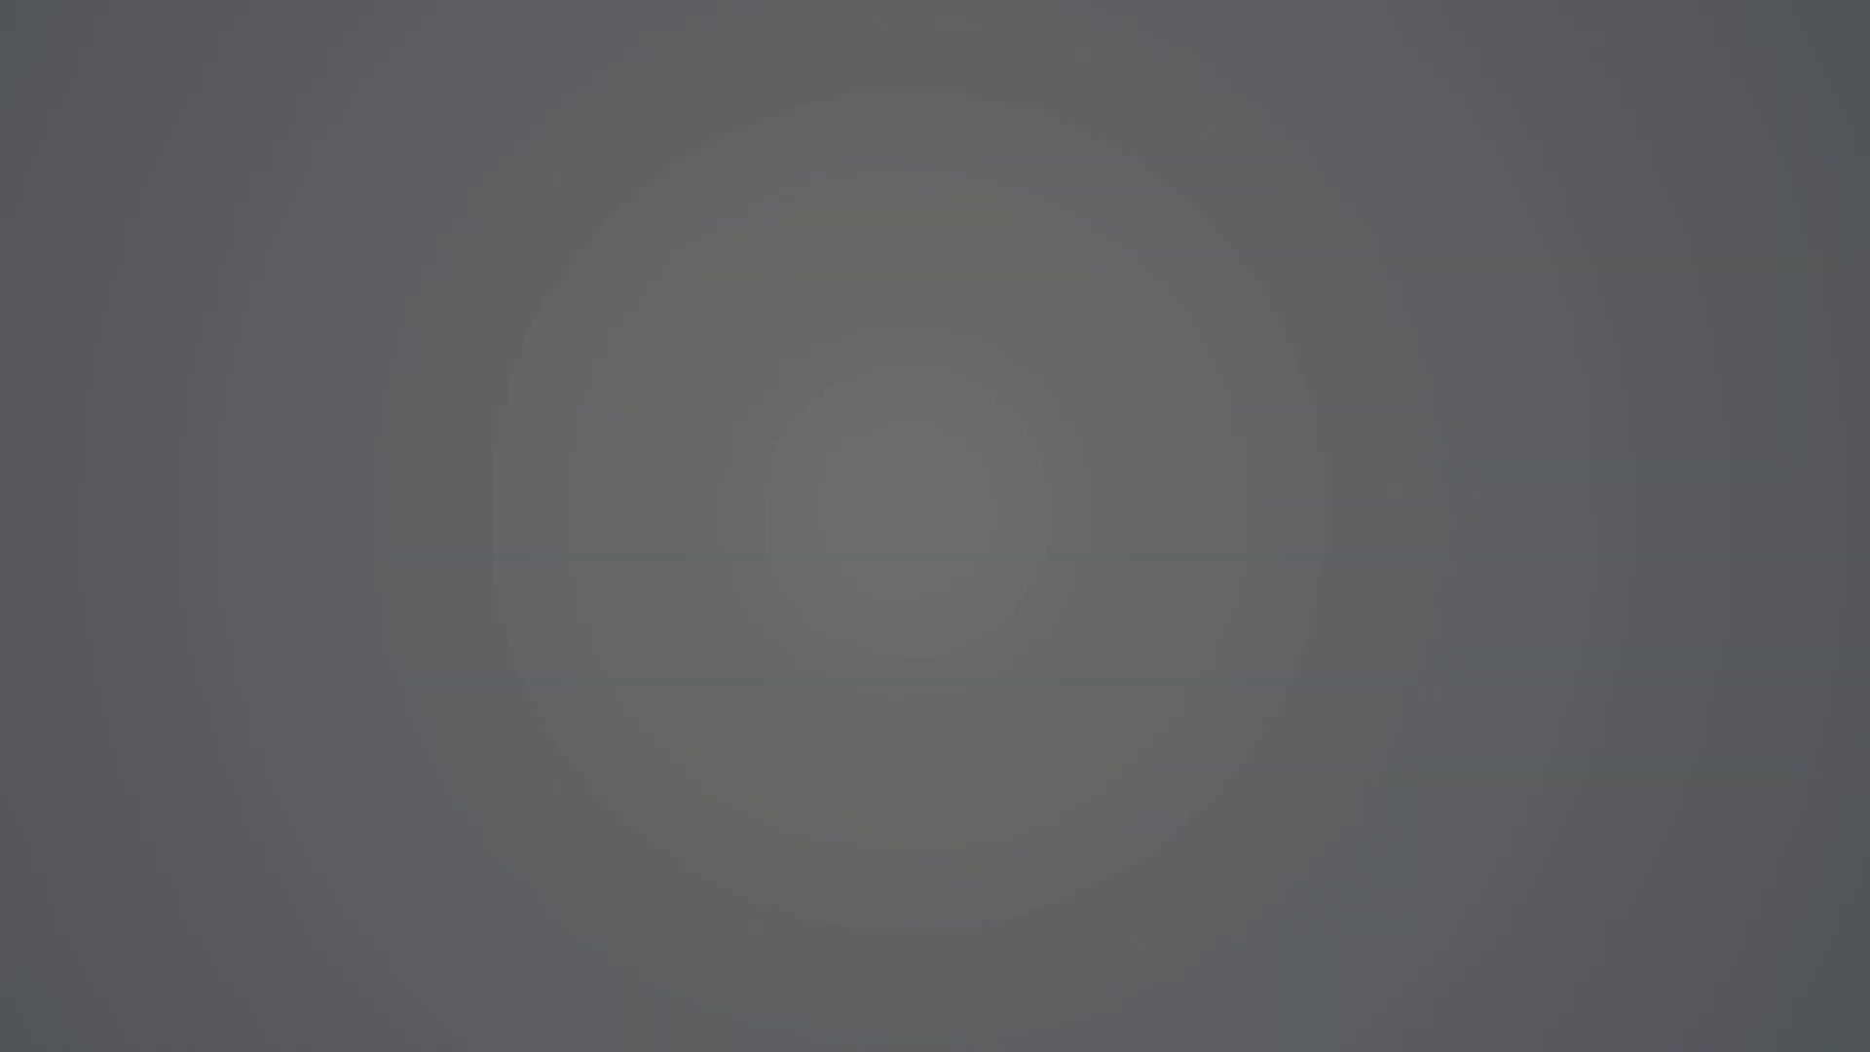